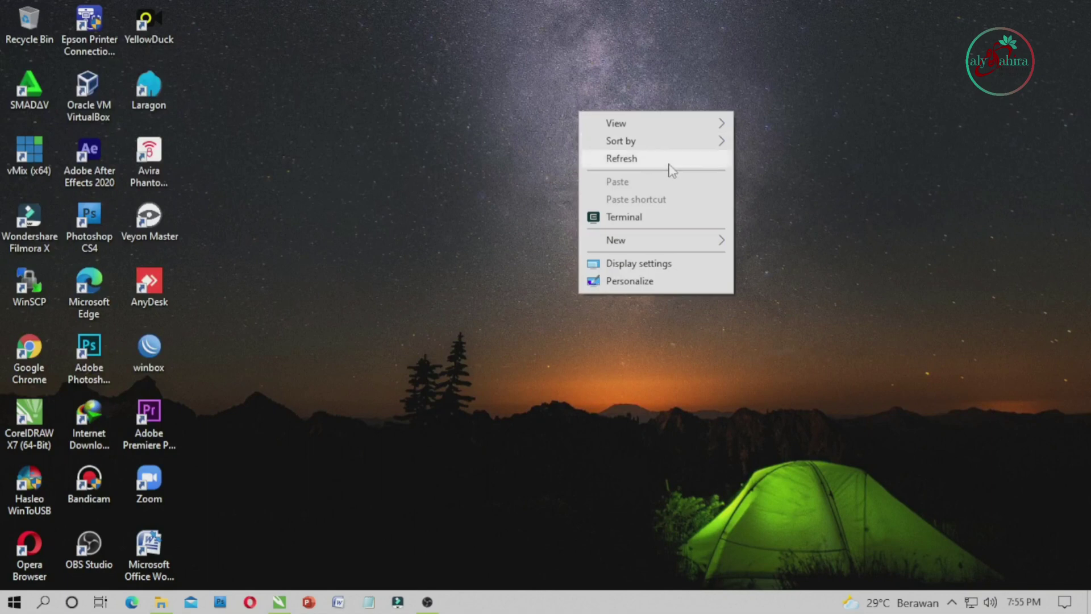
Switch to CorelDRAW and create a new document 40 cm wide and 40 cm high, with centimeters as the unit.
click(278, 602)
click(267, 291)
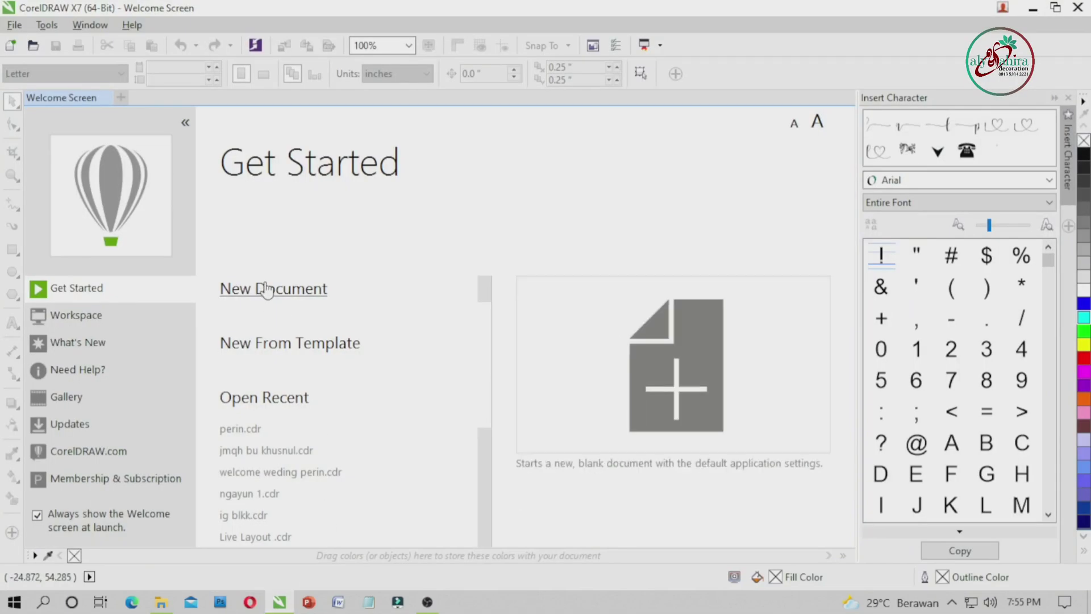
click(541, 223)
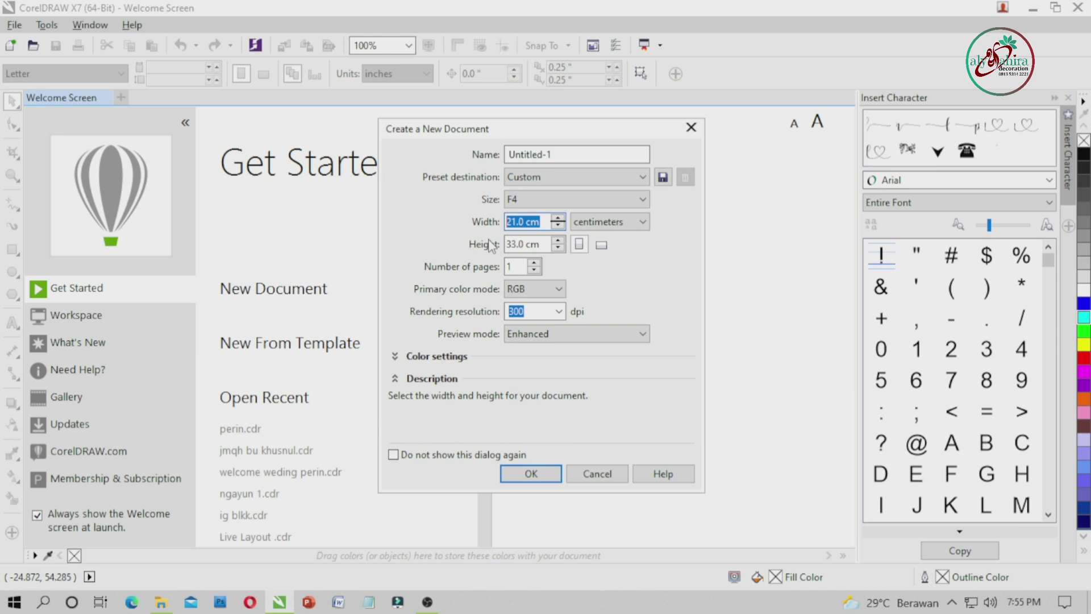
text(40)
key(Tab)
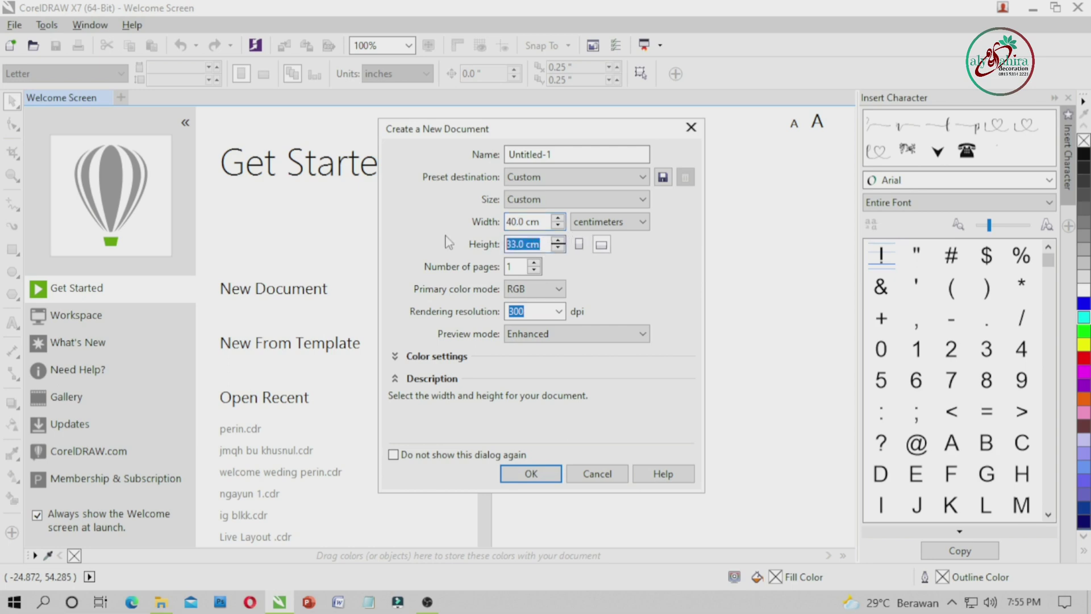
text(40)
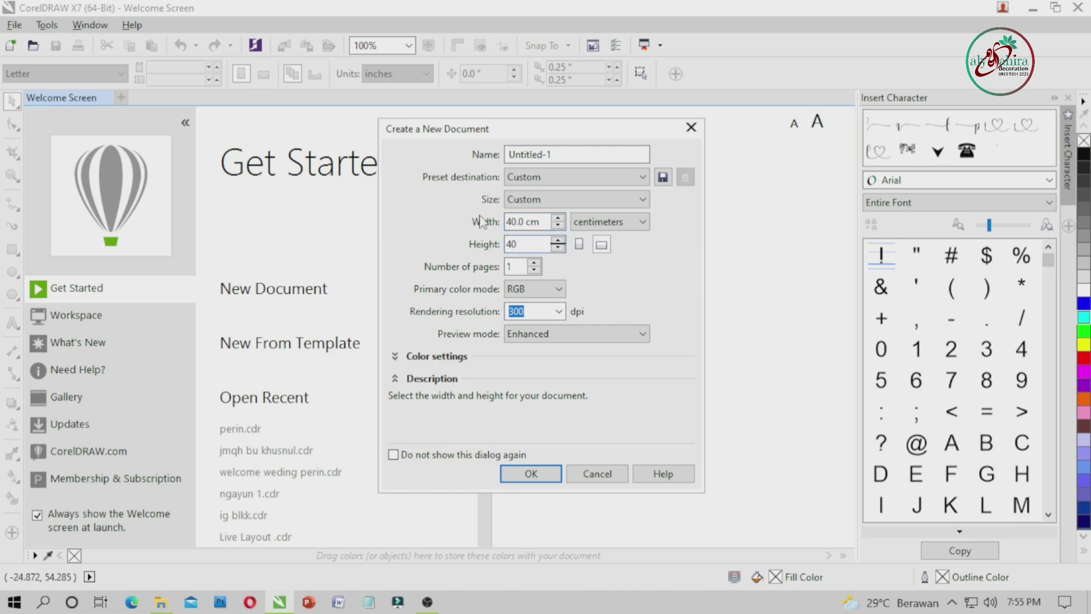
click(614, 223)
click(611, 358)
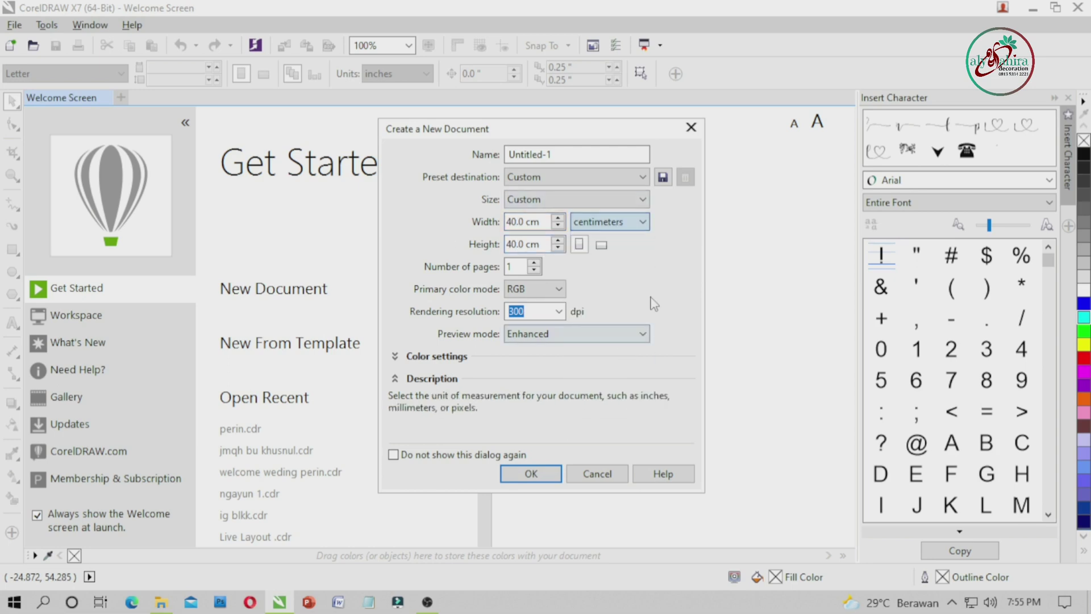
click(556, 474)
scroll(475, 250, down, 1)
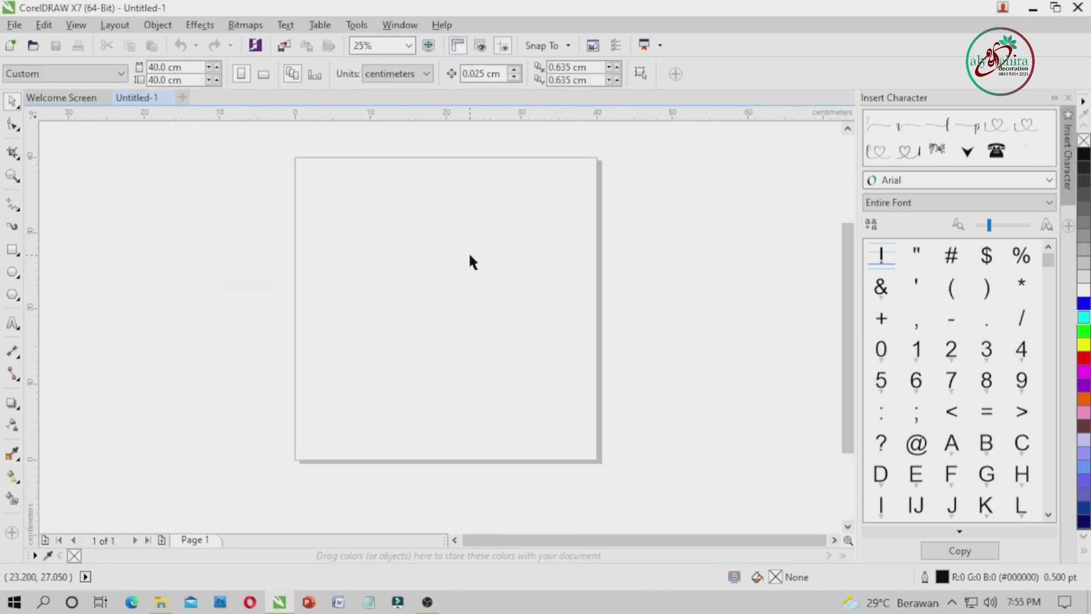
Set the page height to 60 cm and switch the page to landscape orientation.
drag(185, 79, 42, 90)
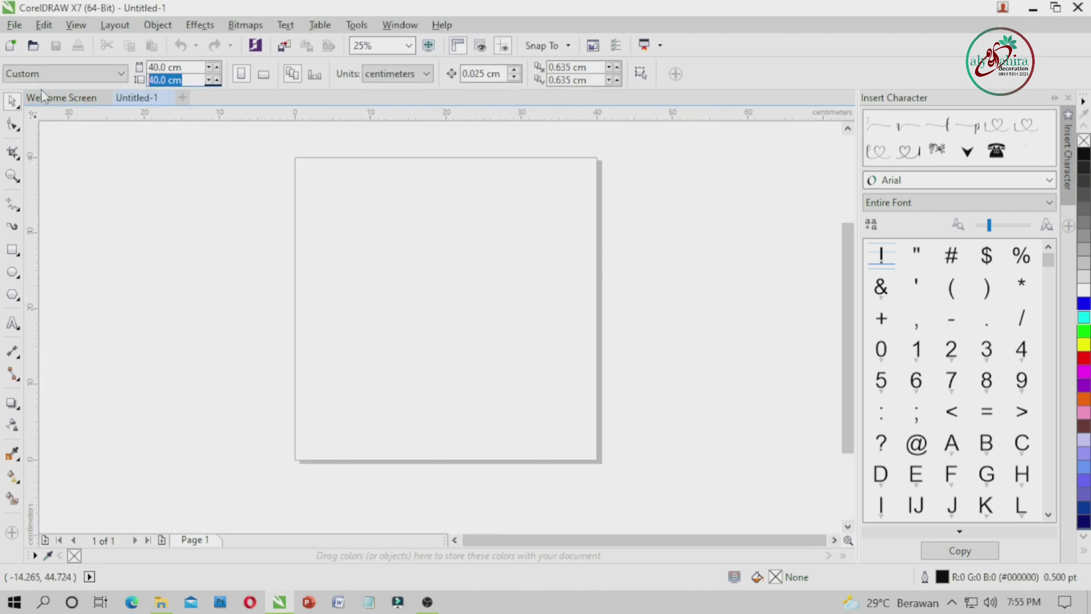
text(60)
key(Return)
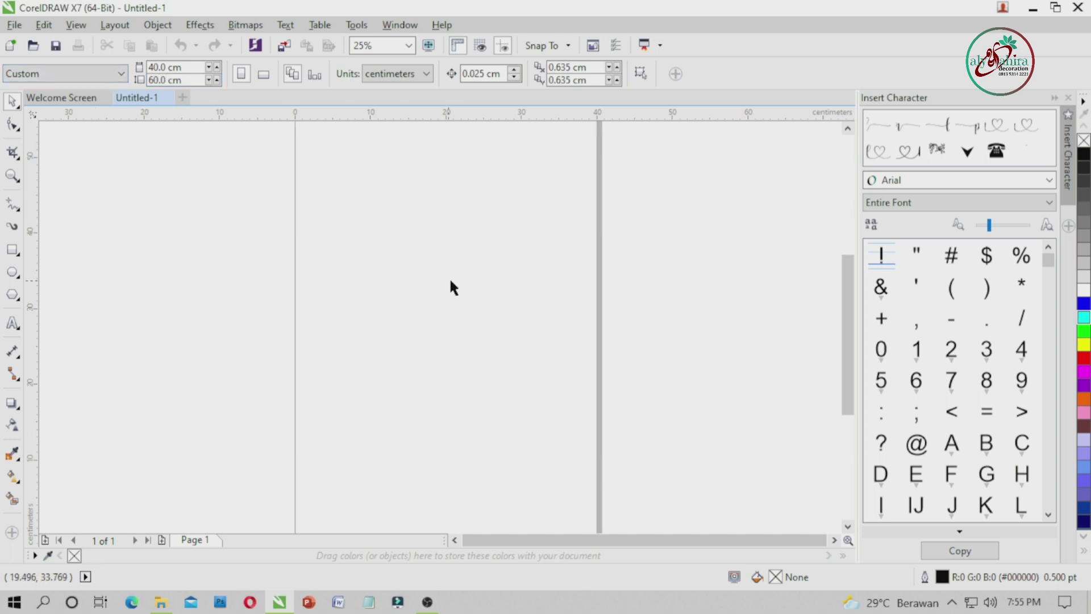
click(263, 74)
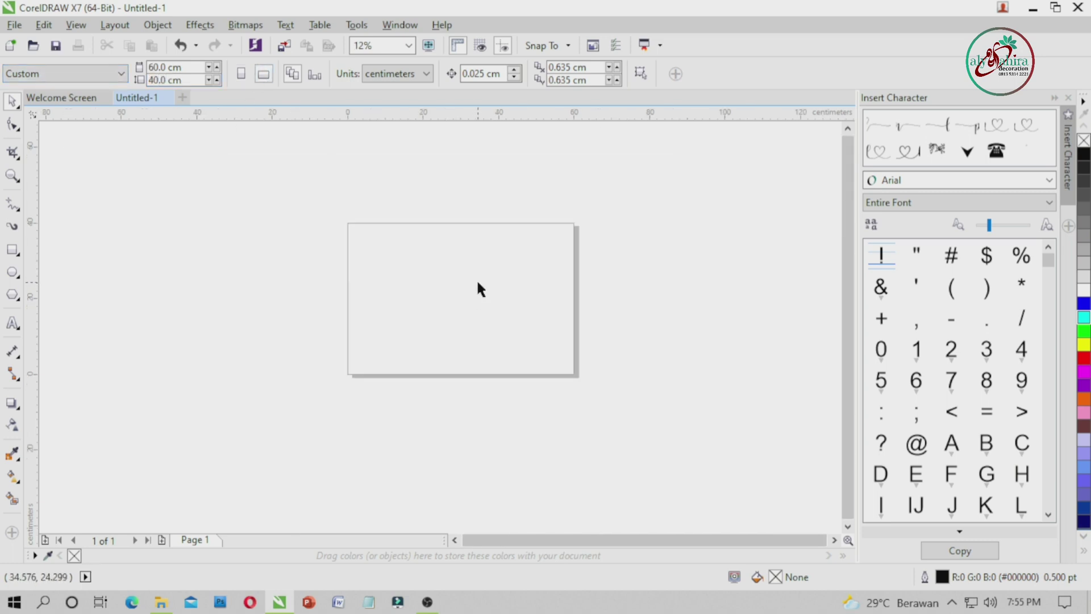
Add a line of artistic text outside the page's left edge with the couple's first names joined by an ampersand.
click(12, 323)
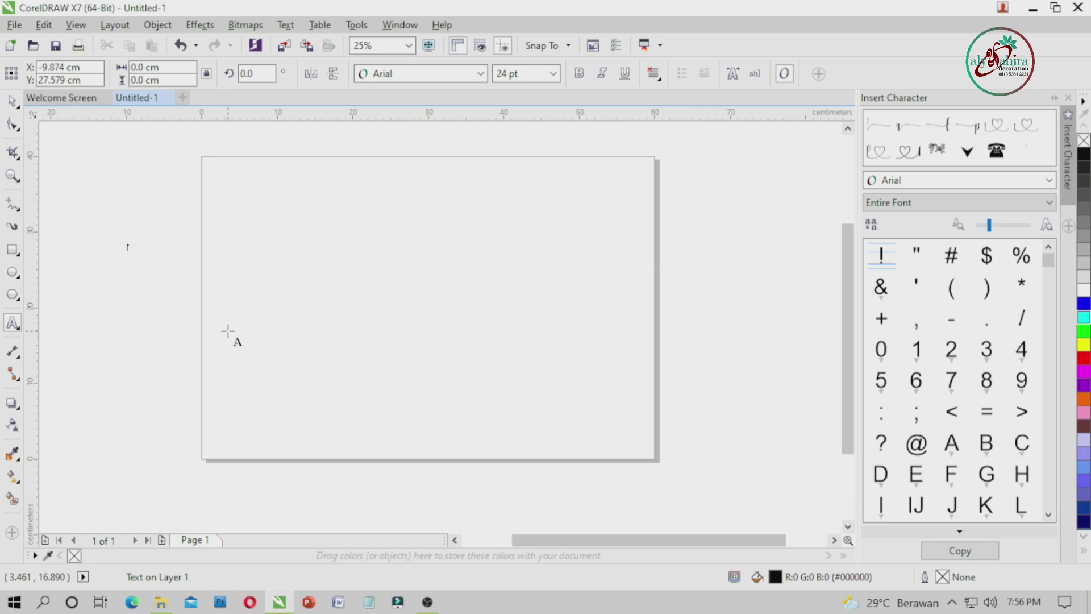
text(Endrik)
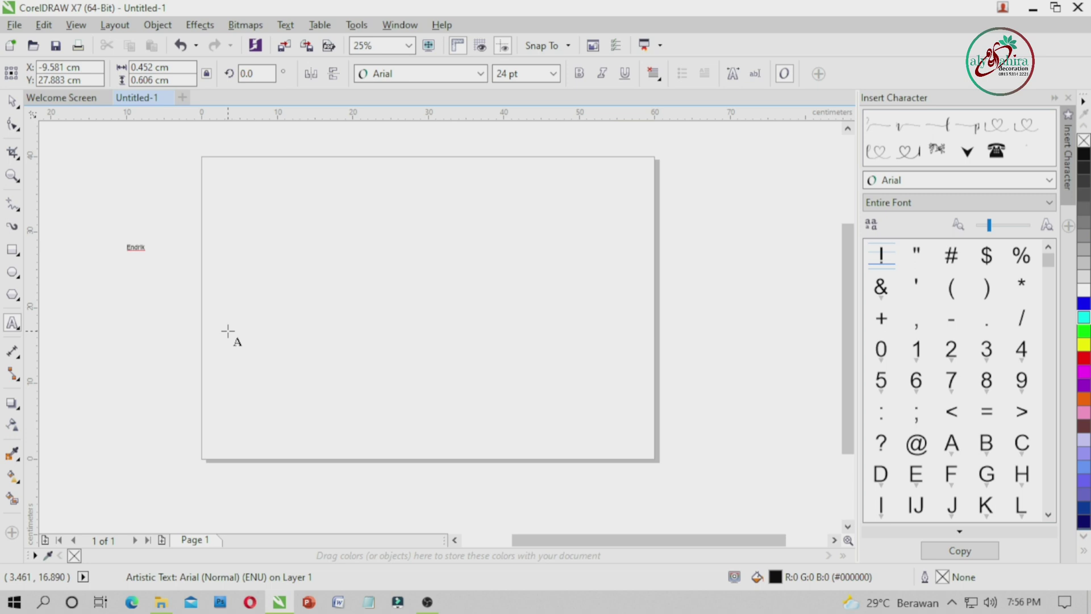
scroll(115, 249, up, 3)
scroll(349, 204, up, 1)
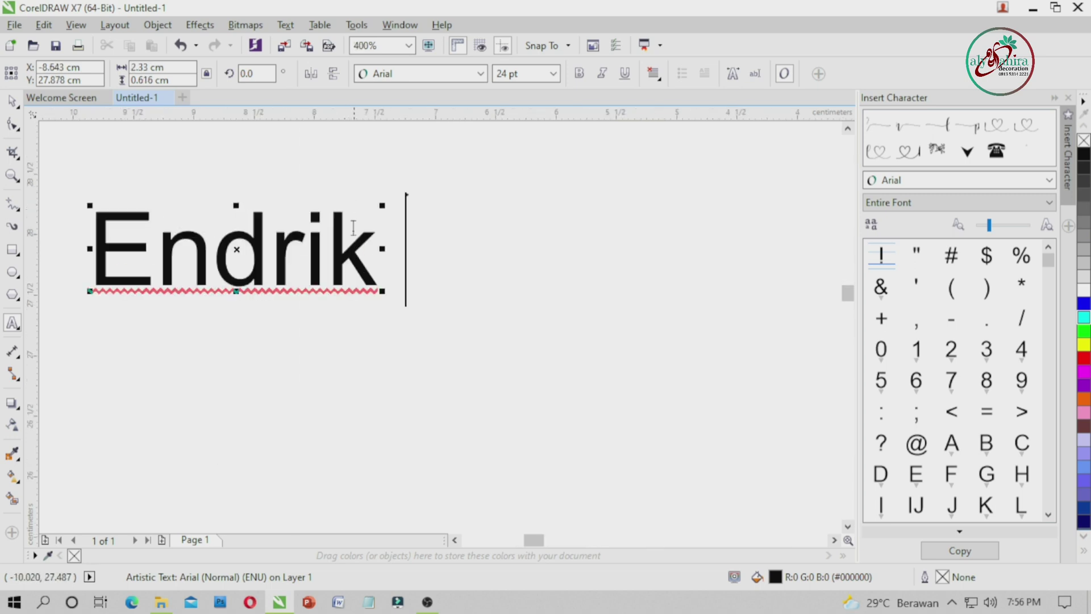
text(rik & Lin)
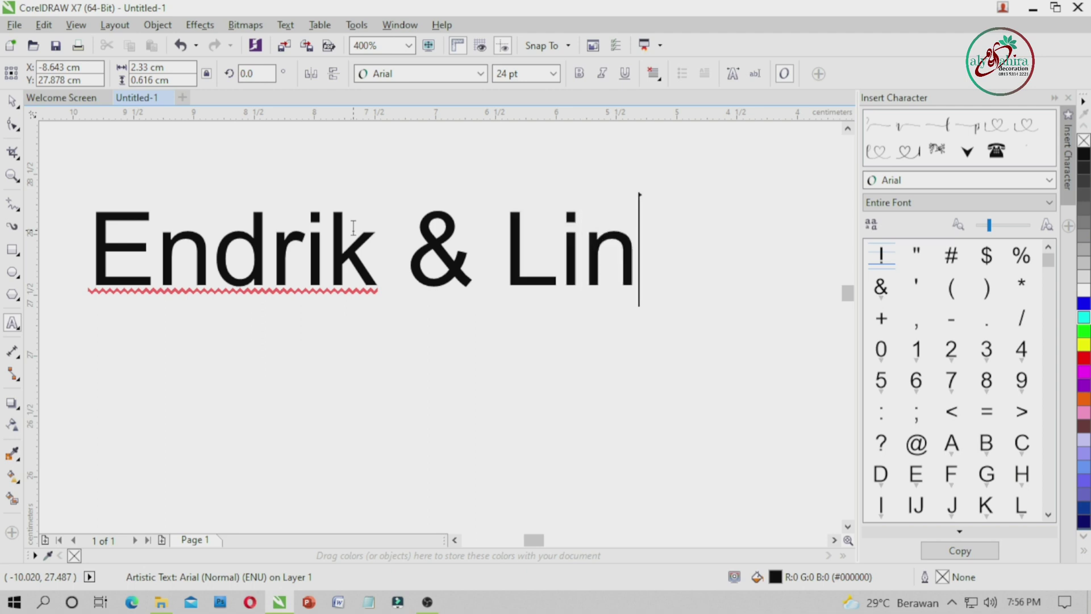
text(a)
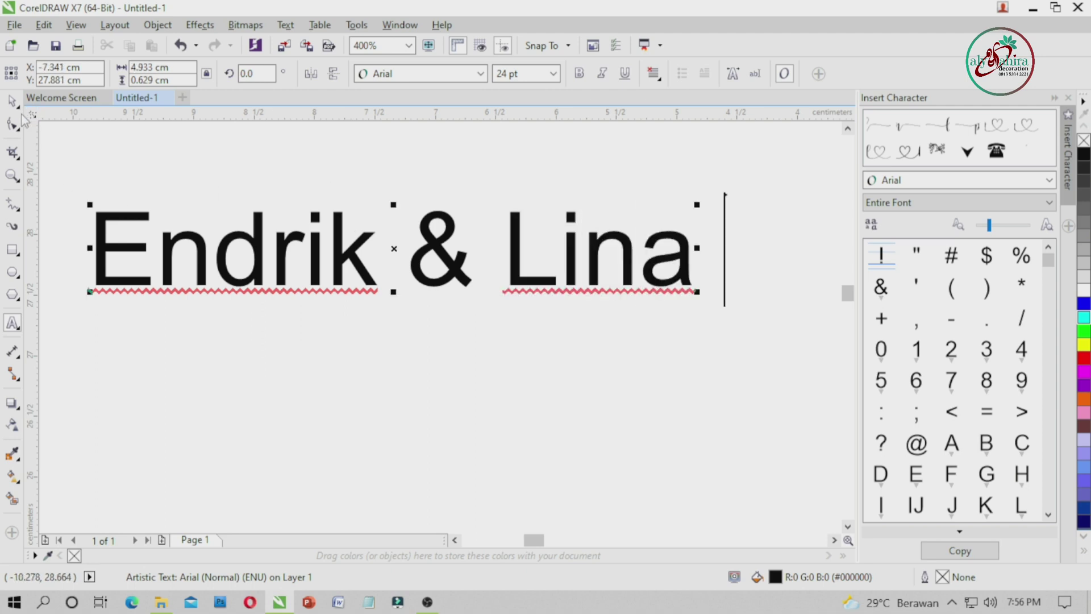
Change the font of the couple's names text to Velocity - DEMO.
click(12, 101)
click(481, 74)
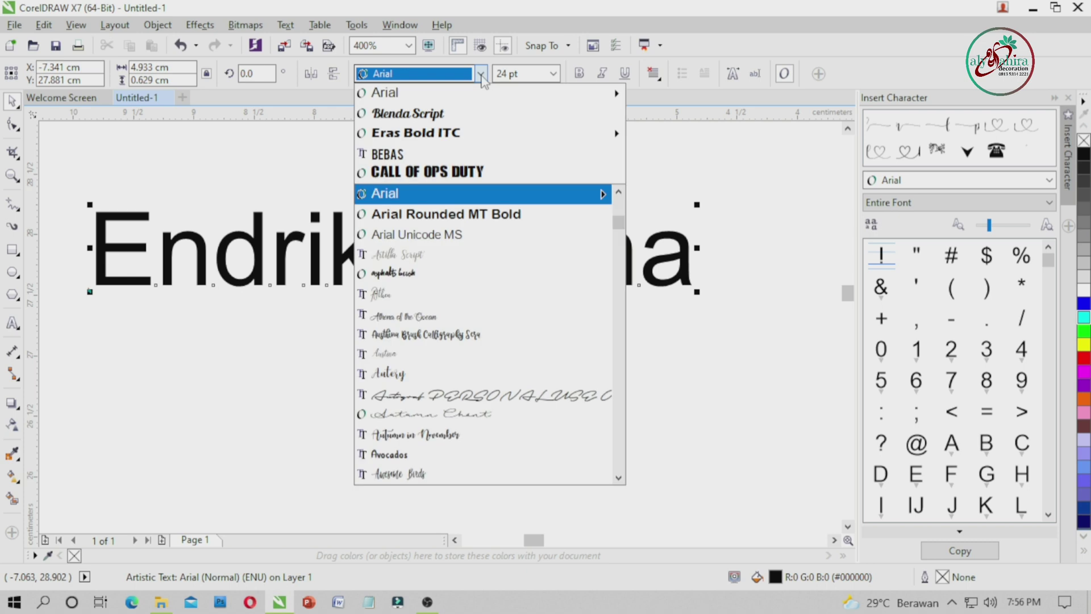
text(Velocity - DEMO)
key(Return)
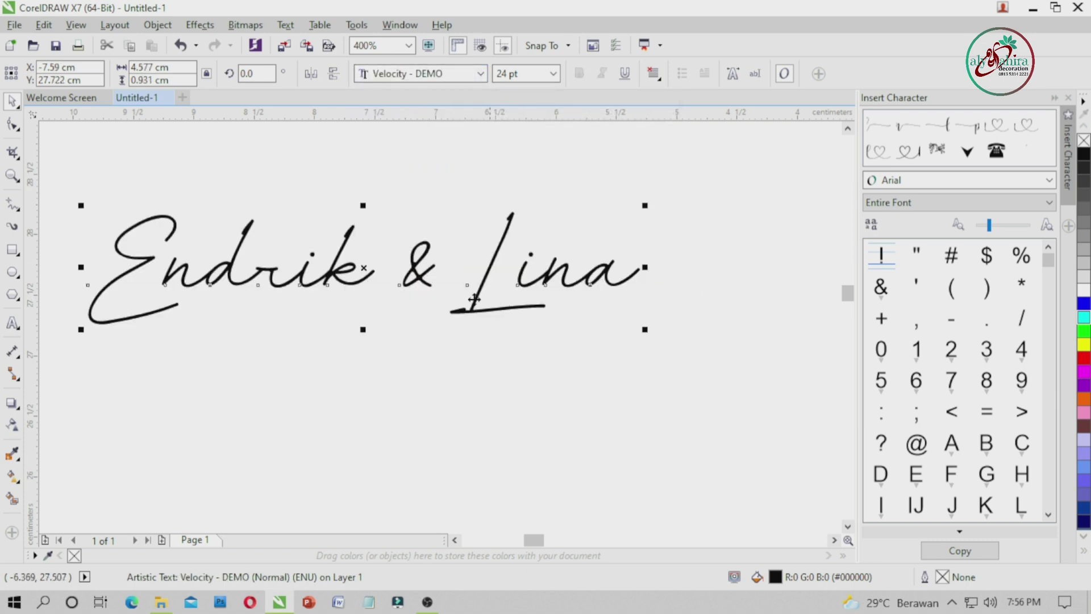
Enlarge the names text proportionally to about 94 cm wide so that it extends across the page.
scroll(474, 298, down, 1)
drag(491, 307, 591, 356)
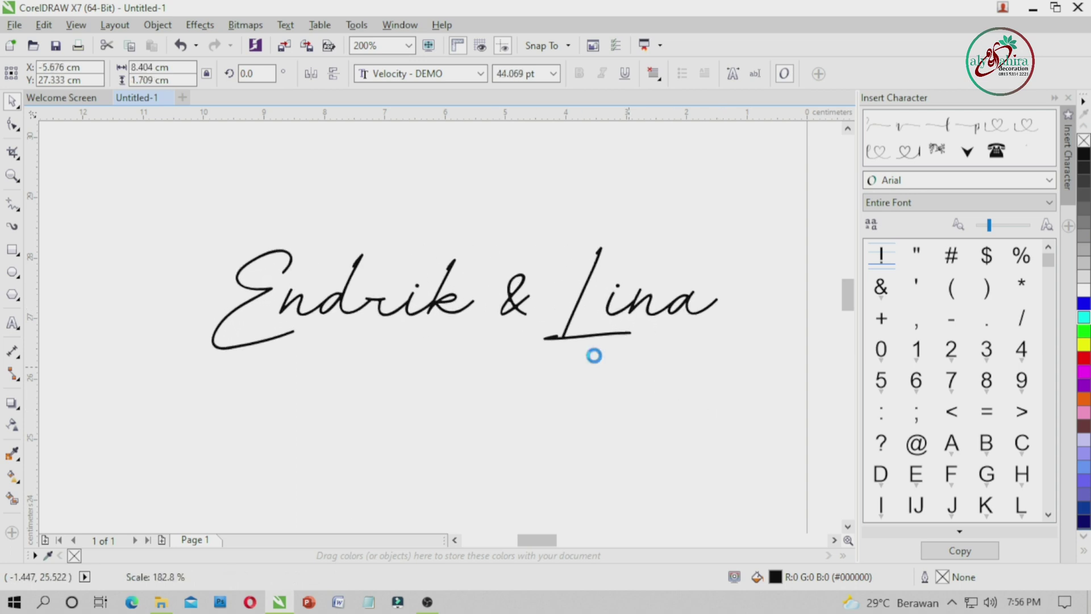
scroll(548, 324, down, 2)
scroll(458, 303, down, 2)
drag(493, 327, 817, 431)
scroll(500, 349, down, 1)
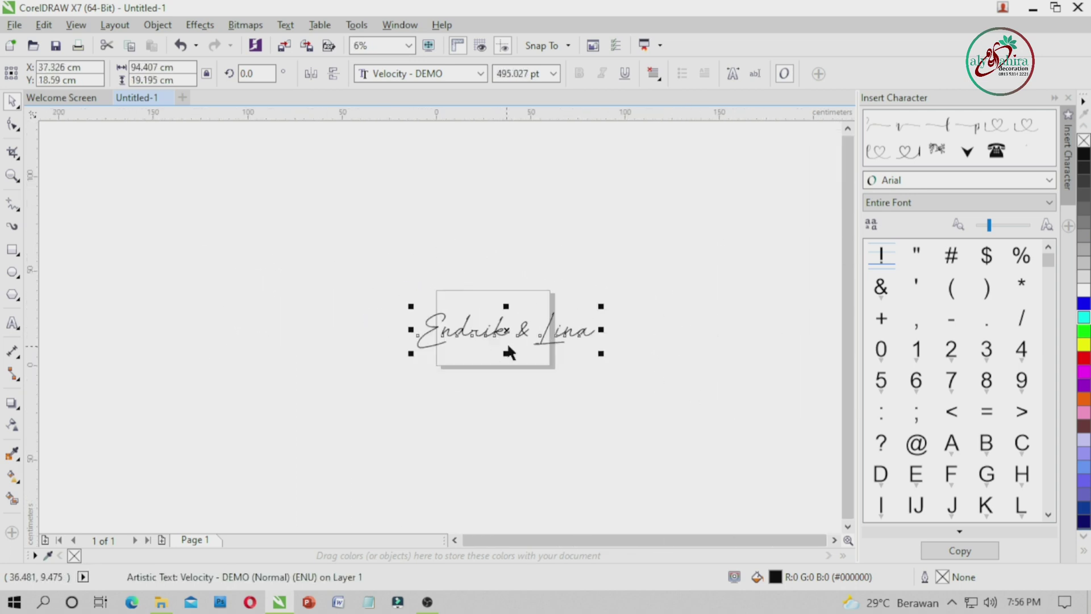
scroll(509, 352, up, 2)
click(508, 352)
scroll(350, 299, down, 1)
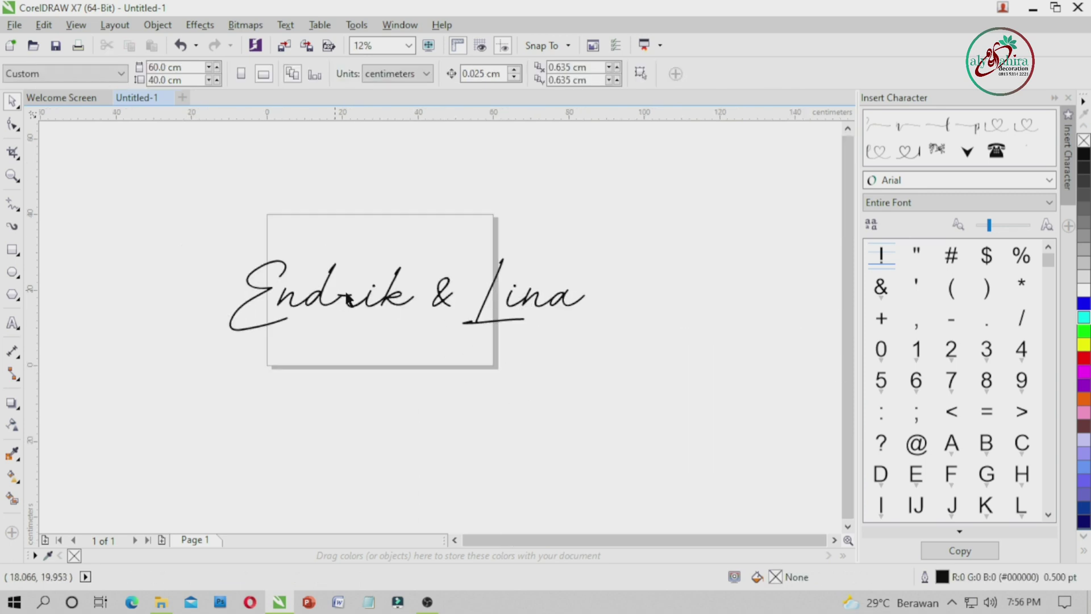
Break the names text apart into separate word objects.
click(489, 298)
scroll(375, 358, up, 1)
click(511, 341)
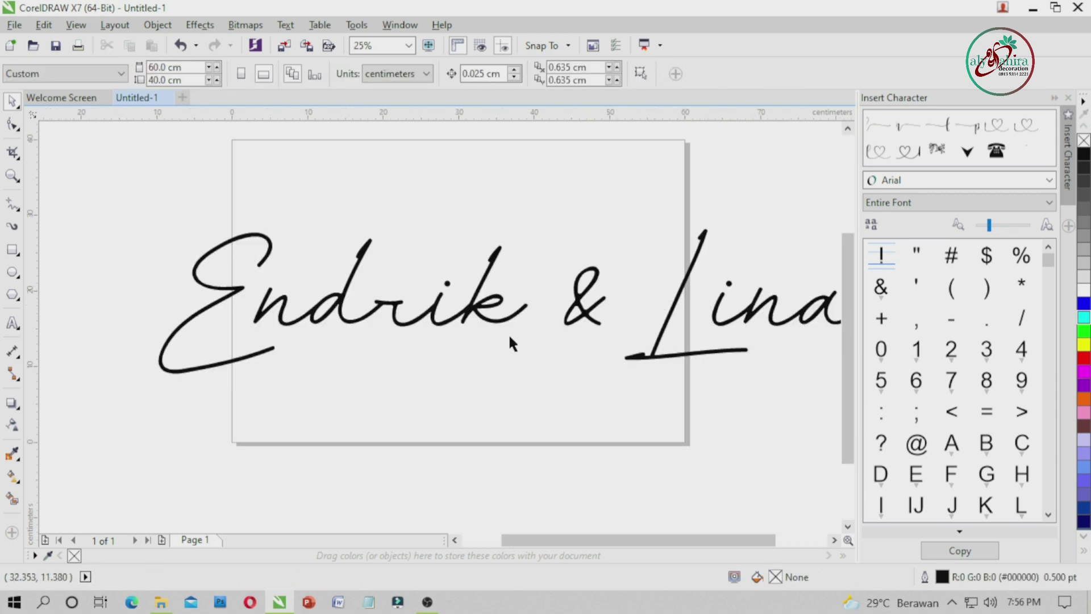
click(579, 305)
key(ctrl+k)
click(372, 340)
scroll(311, 318, down, 1)
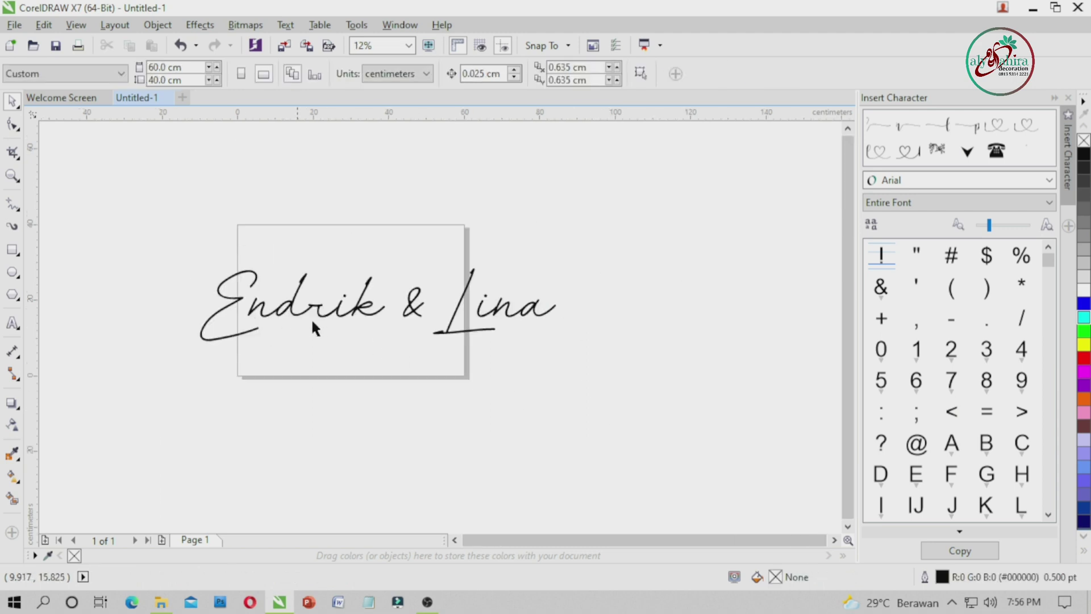
Move the first name straight up onto the page's top edge, apart from the other words.
click(361, 311)
drag(361, 311, 359, 226)
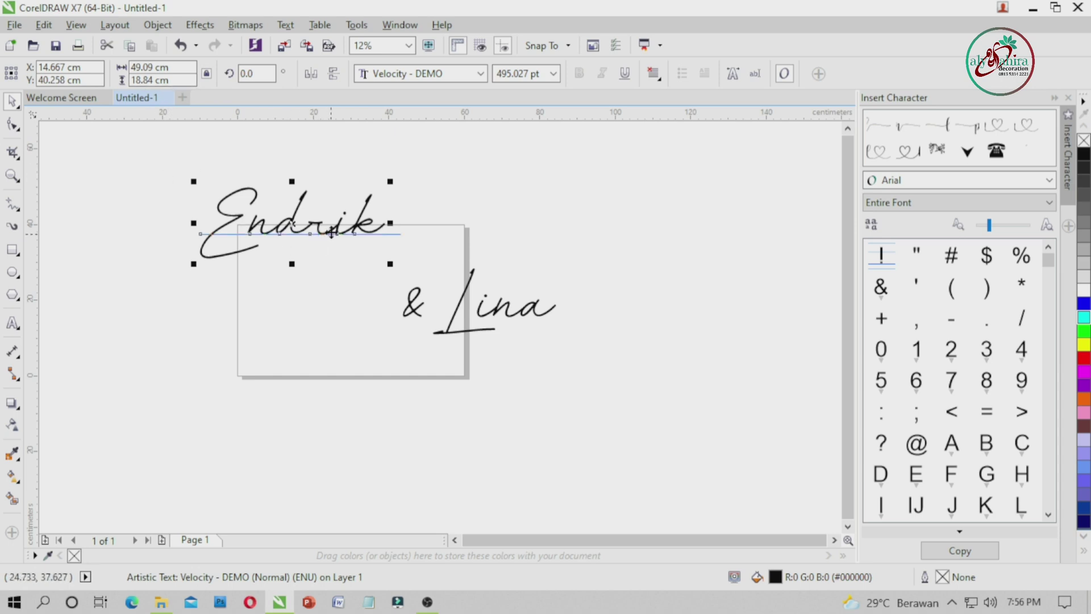
click(267, 190)
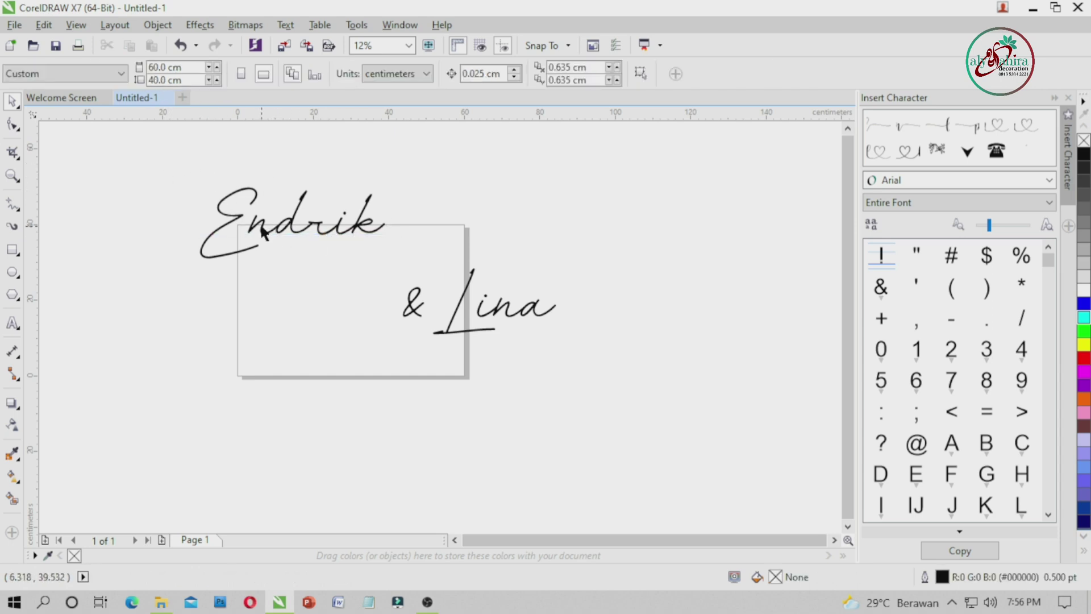
click(263, 231)
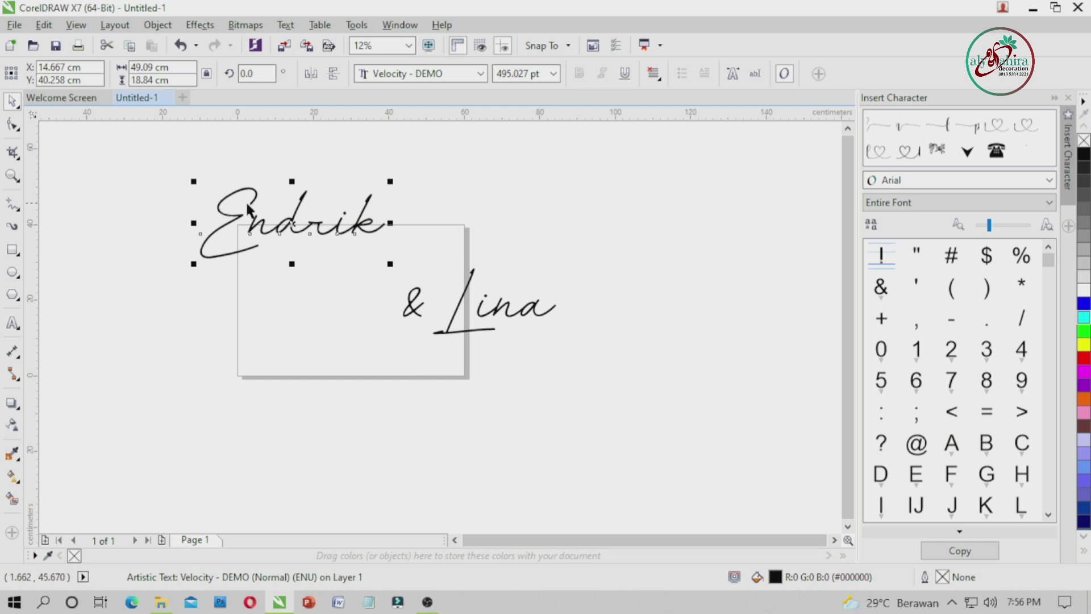
click(484, 215)
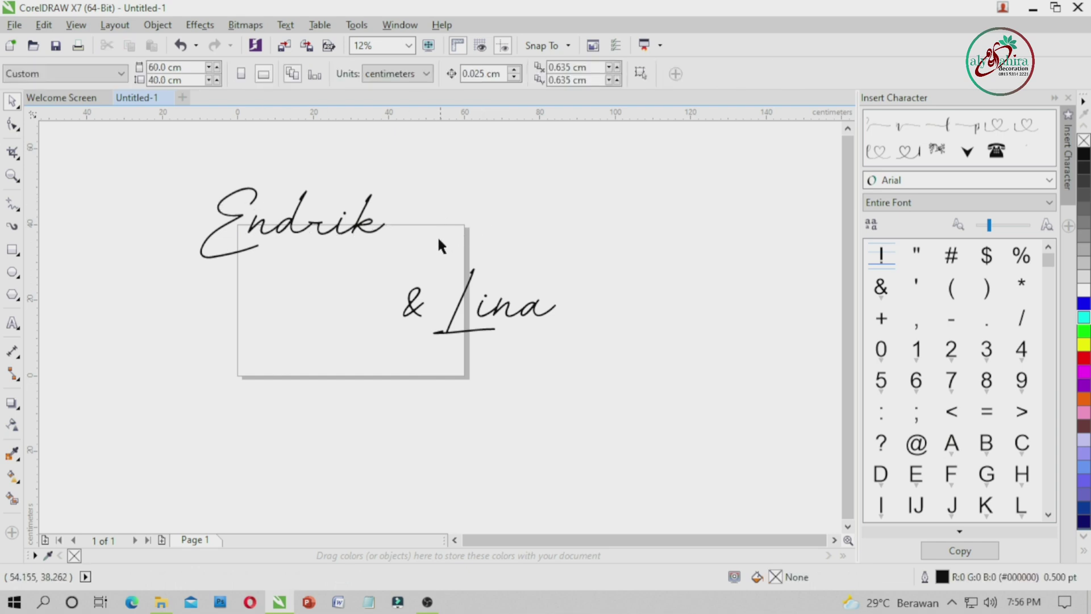
Move the ampersand above the page's upper right corner and the second name outside the page's right side.
drag(417, 311, 462, 181)
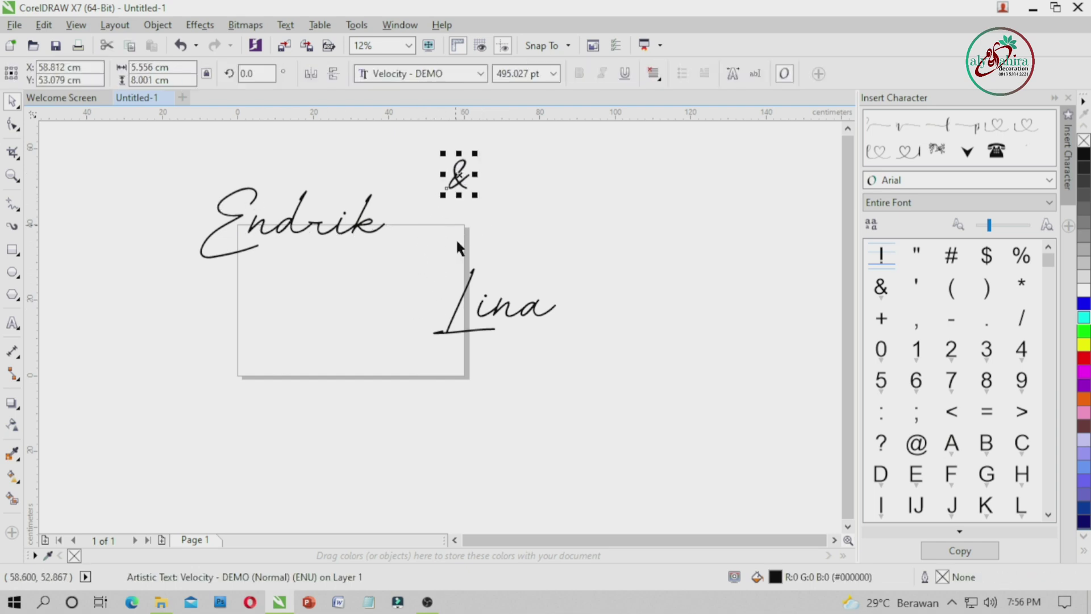
drag(458, 319, 142, 337)
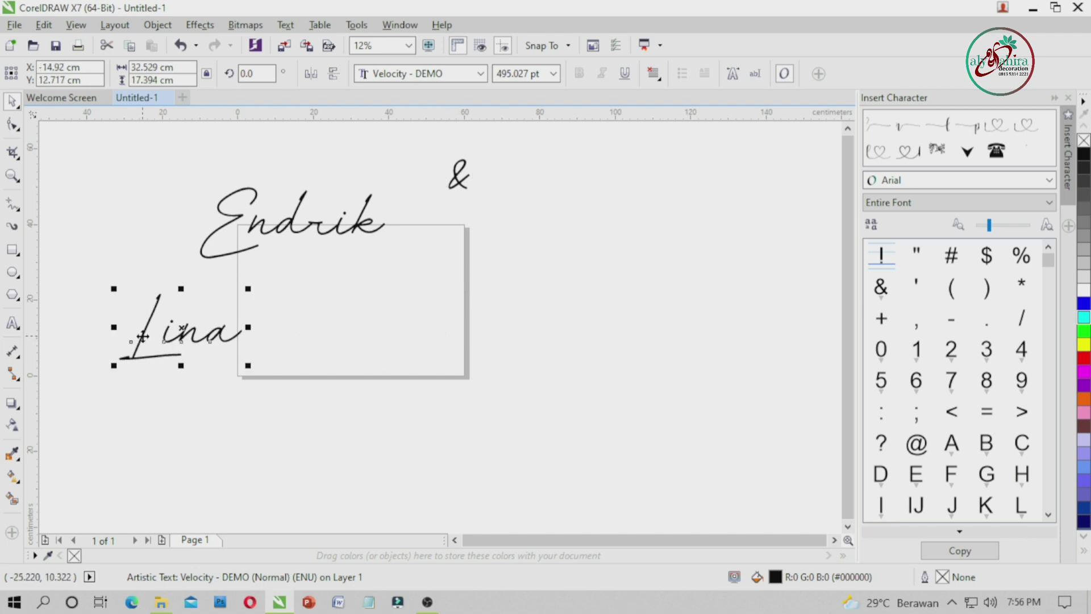
drag(172, 342, 613, 287)
Move the first name down inside the 60 by 40 cm page.
drag(283, 224, 327, 289)
scroll(328, 289, up, 2)
scroll(432, 324, down, 1)
click(701, 360)
click(508, 315)
scroll(244, 290, up, 1)
scroll(243, 283, down, 1)
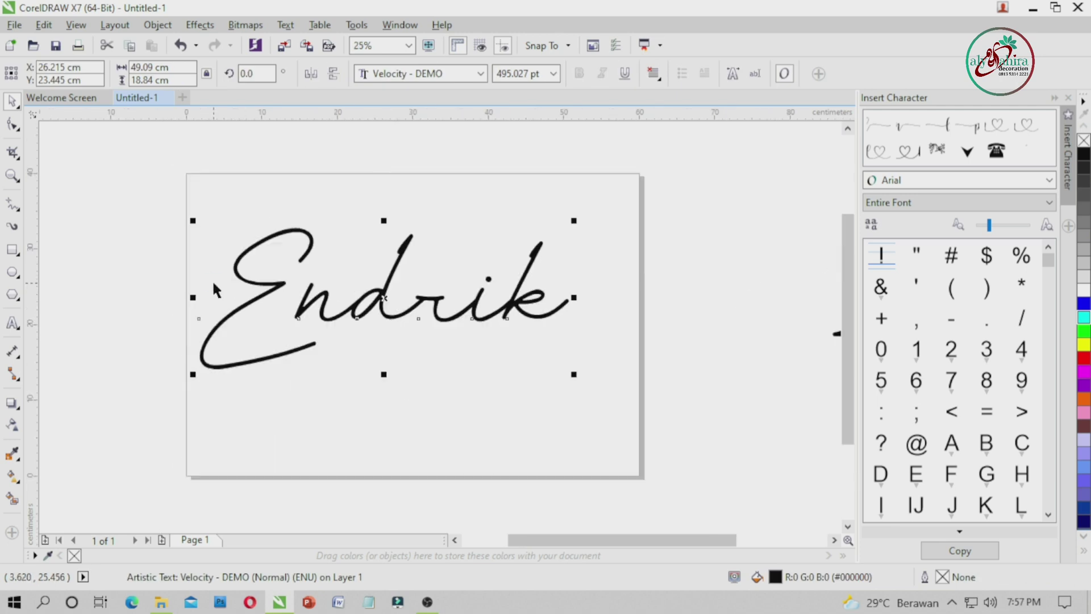
click(114, 203)
key(z)
drag(151, 174, 593, 400)
click(12, 101)
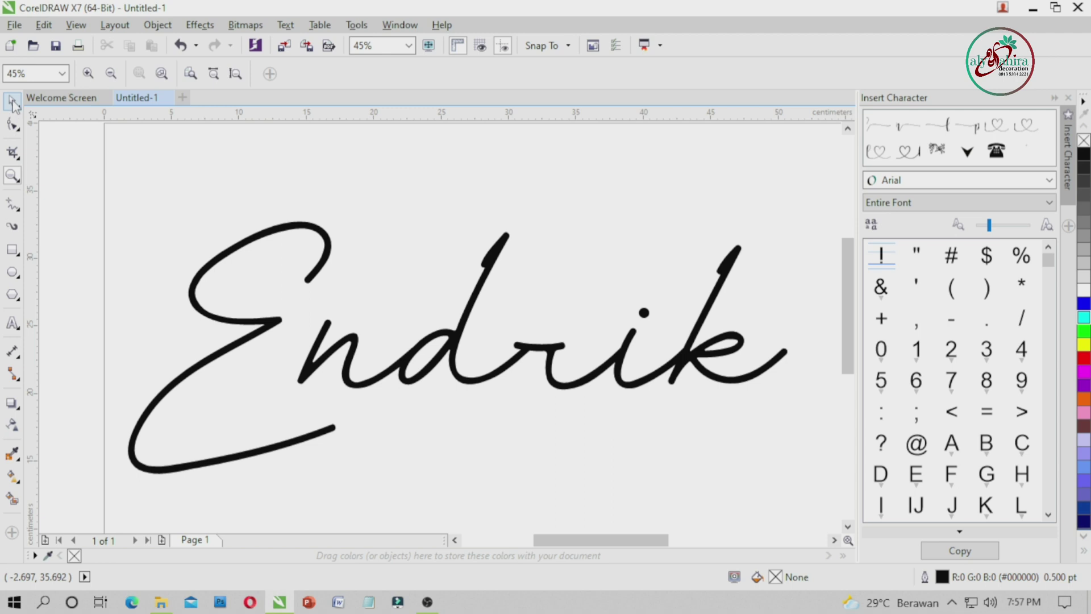
scroll(377, 282, down, 1)
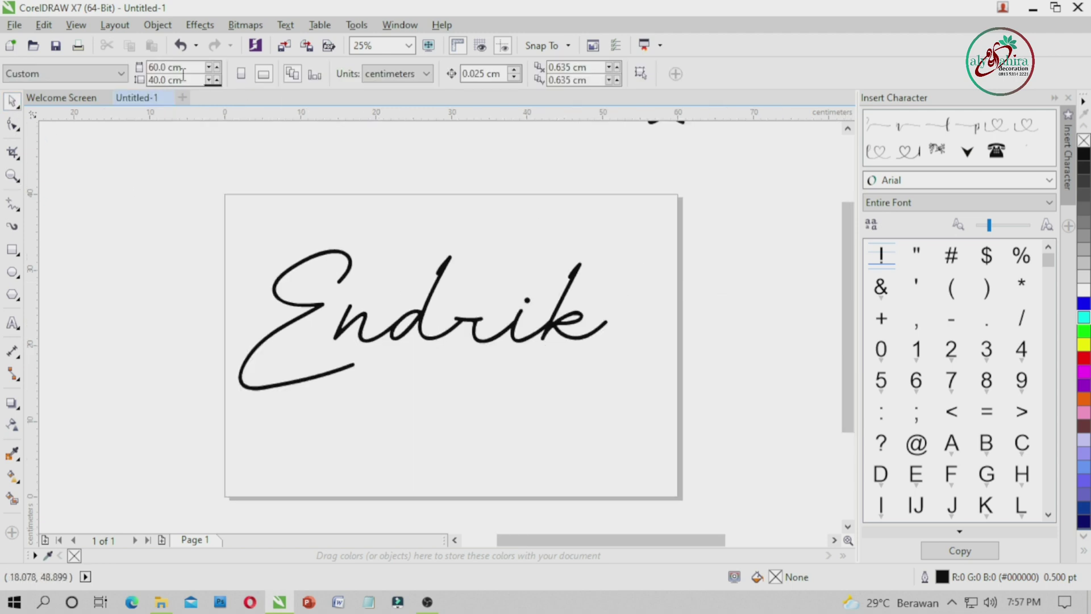
Change the page size to the F4 preset in landscape orientation.
click(121, 74)
click(85, 121)
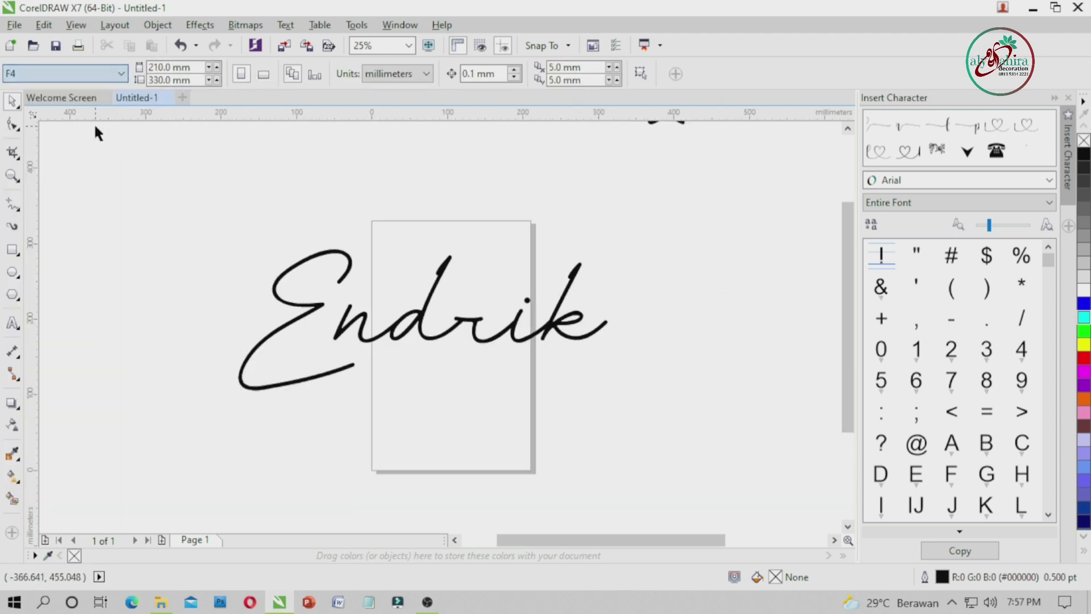
click(264, 74)
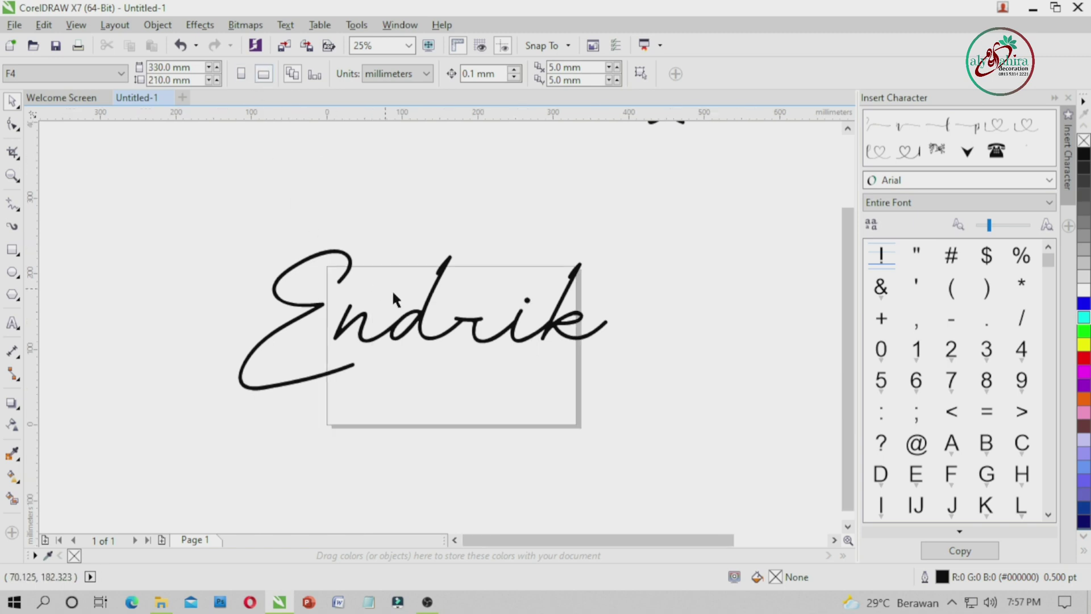
Center the first name on the page and scale it down proportionally to fit the page width.
click(347, 270)
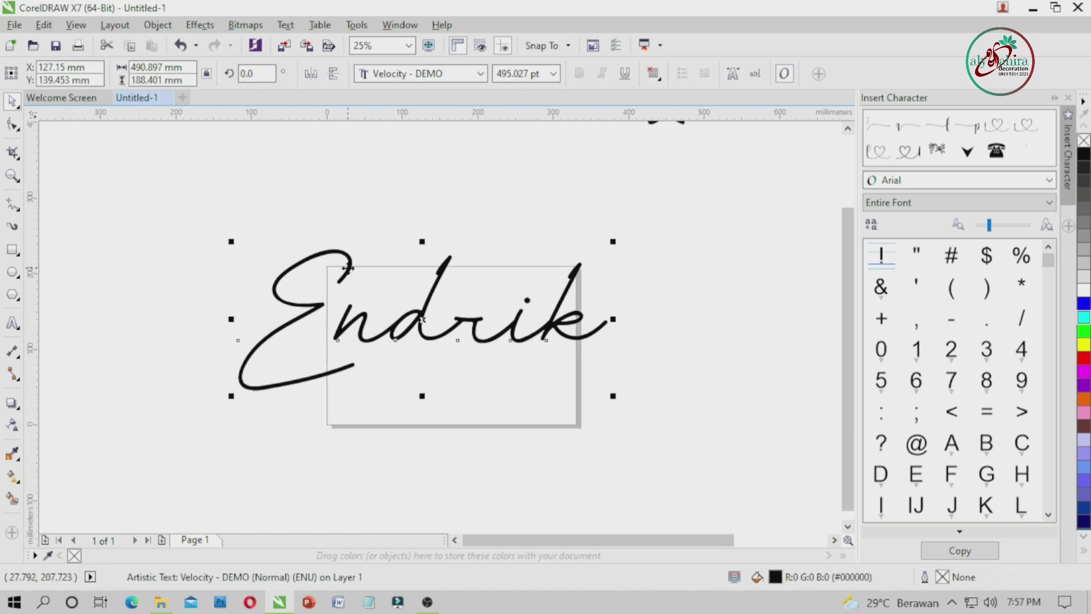
key(p)
drag(641, 265, 604, 292)
click(699, 288)
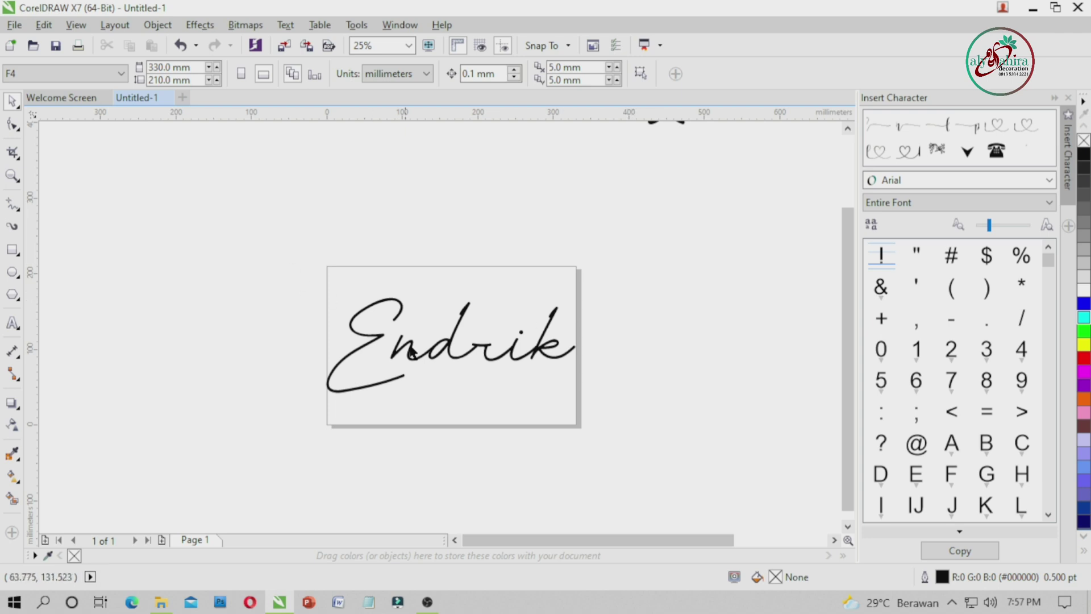
click(384, 342)
click(284, 273)
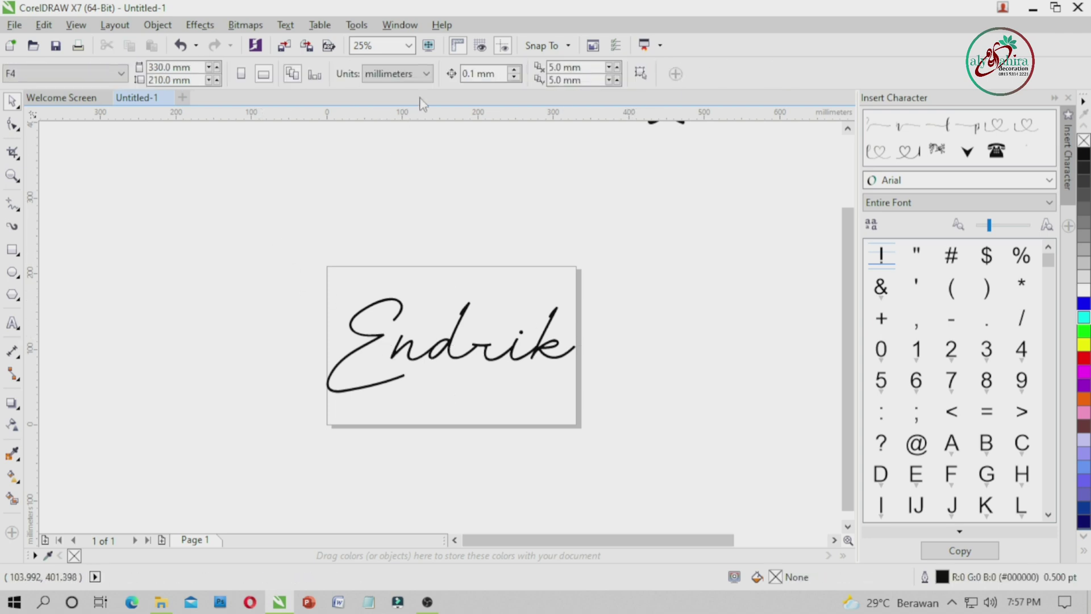
Set the document units to centimeters and scale the first name proportionally about its center to about 32.6 cm wide.
click(425, 73)
click(364, 243)
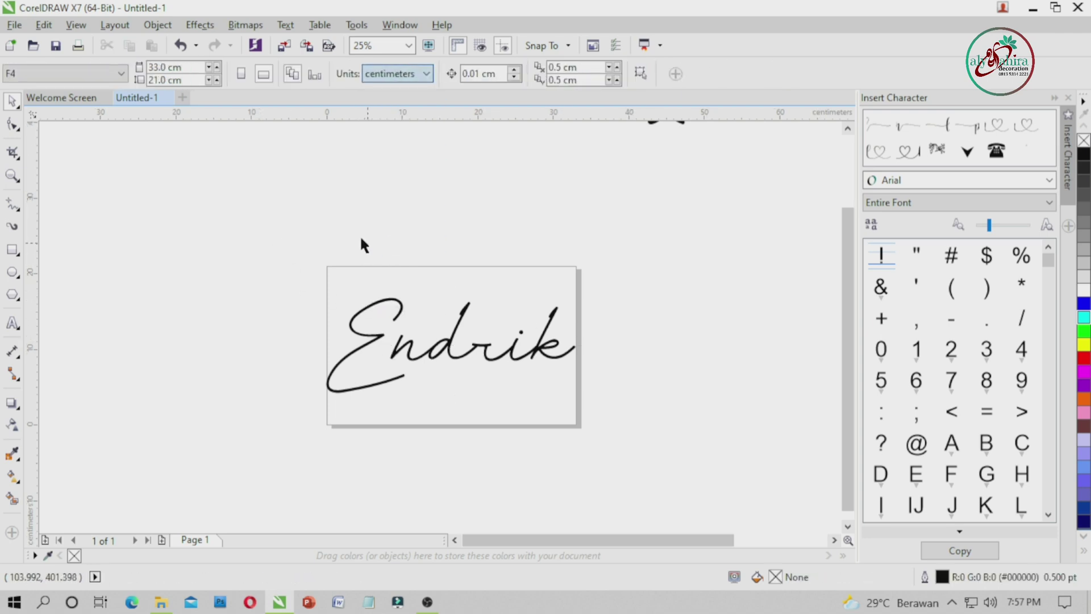
click(393, 301)
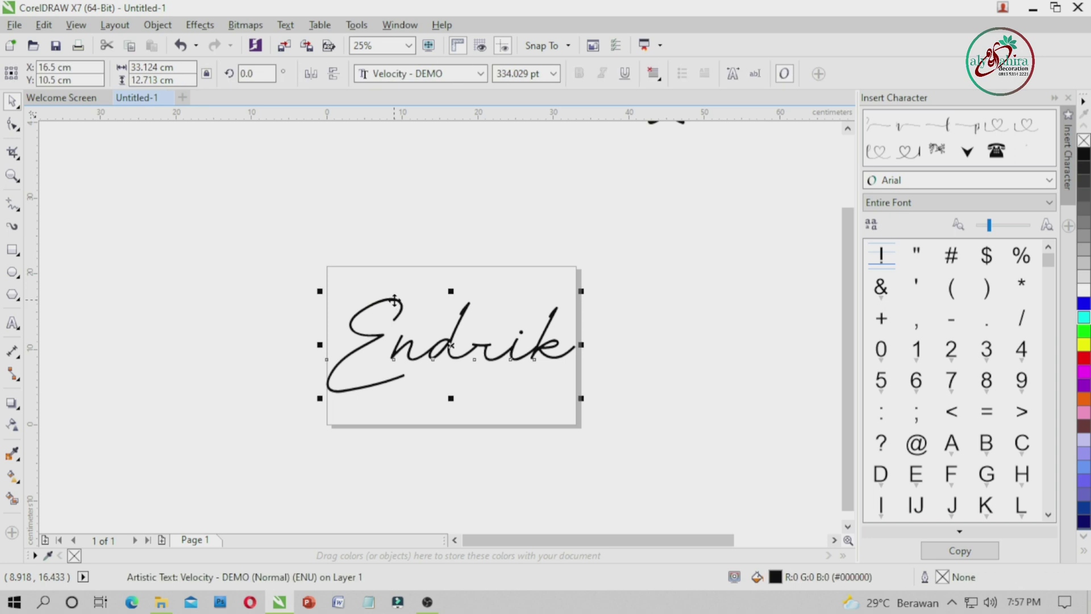
scroll(562, 338, up, 1)
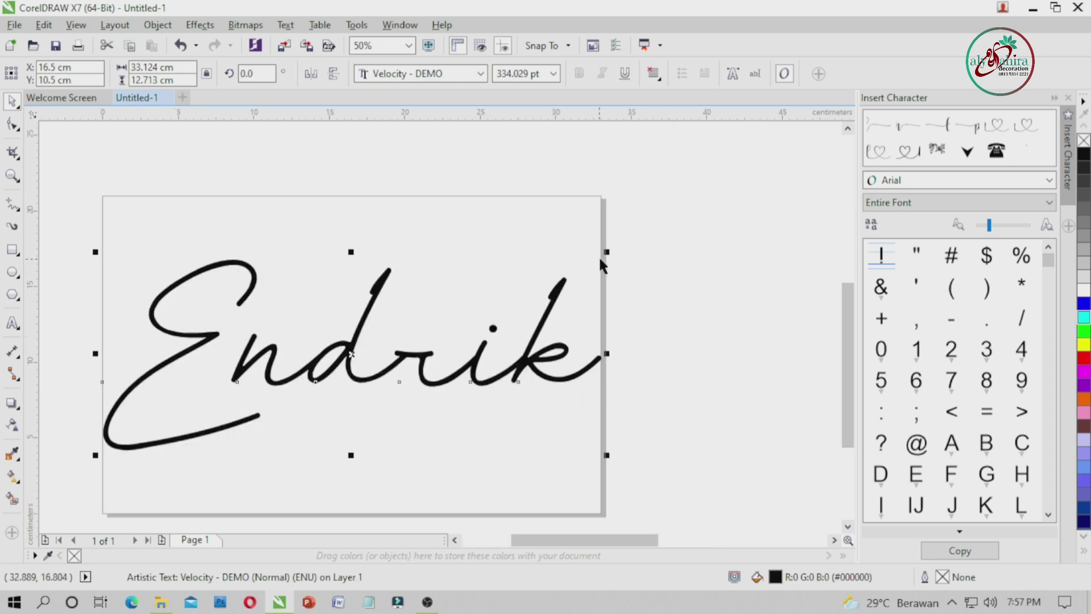
drag(606, 251, 608, 252)
click(554, 307)
scroll(521, 308, down, 1)
scroll(408, 321, up, 2)
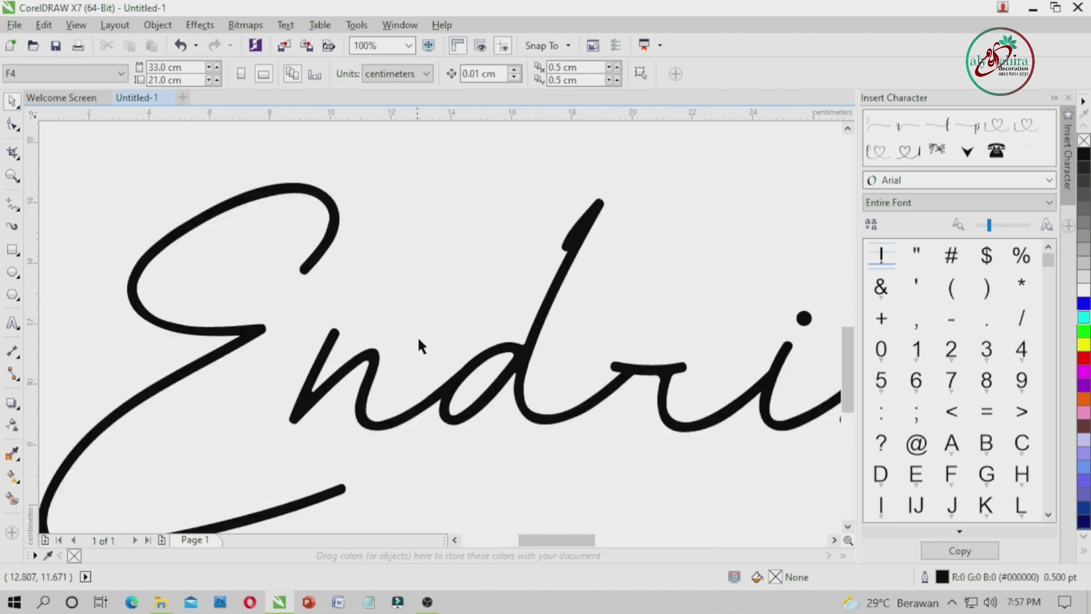
Copy the first name's 328.471 pt font size and apply it to the second name.
click(512, 347)
scroll(313, 294, down, 1)
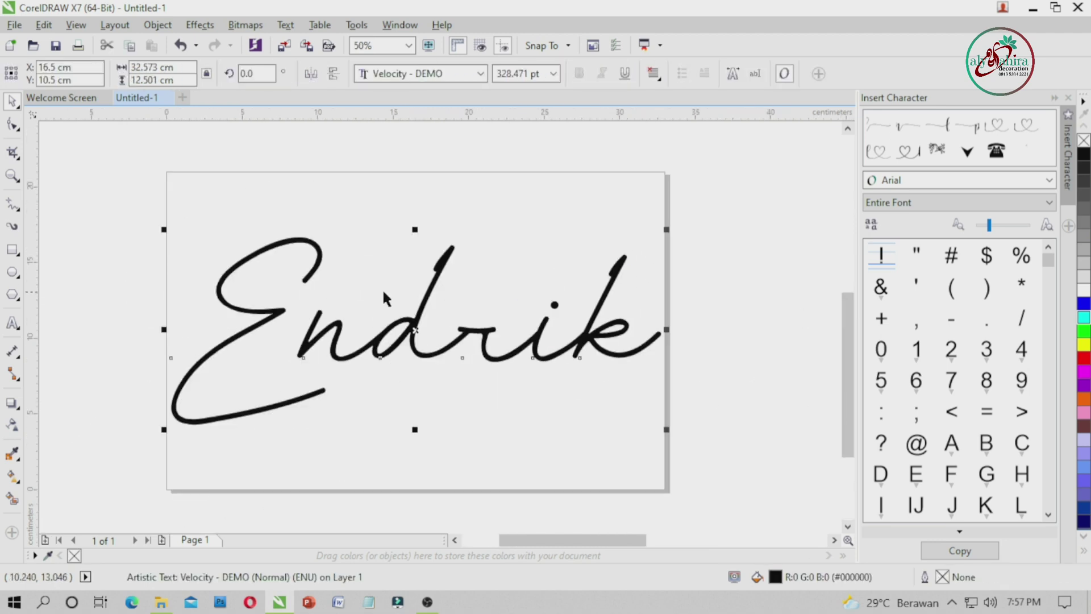
click(524, 74)
key(ctrl+c)
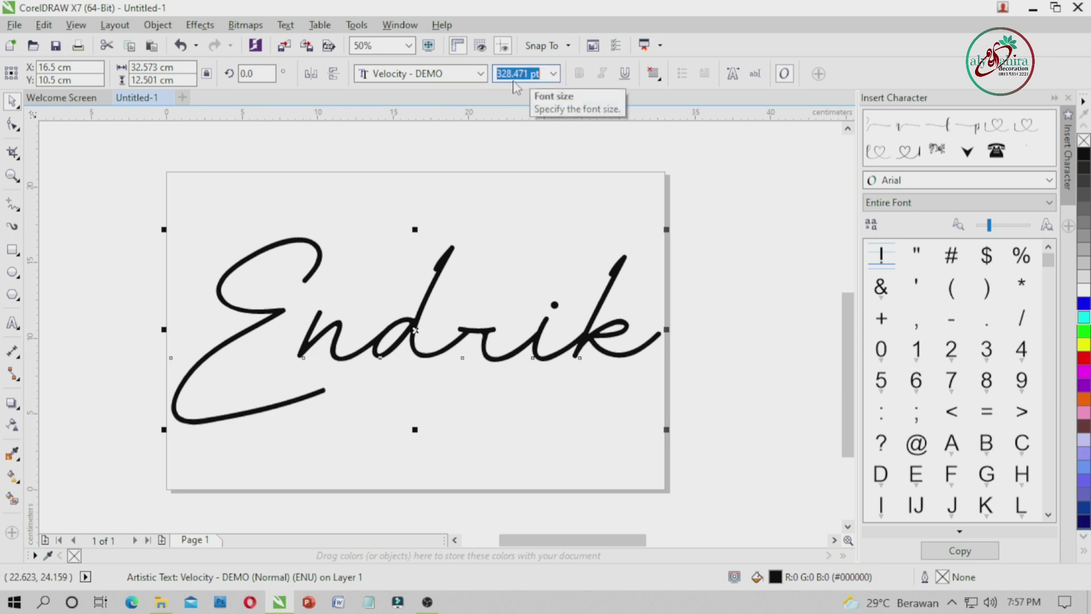
scroll(397, 246, down, 2)
scroll(718, 222, up, 1)
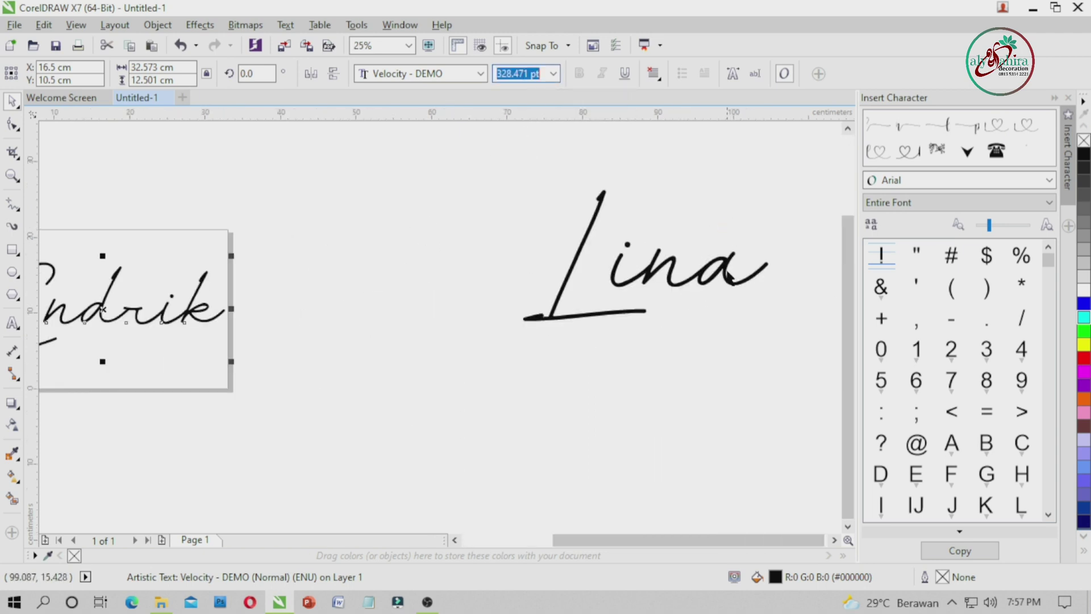
click(728, 276)
click(539, 75)
key(ctrl+v)
key(Return)
click(397, 211)
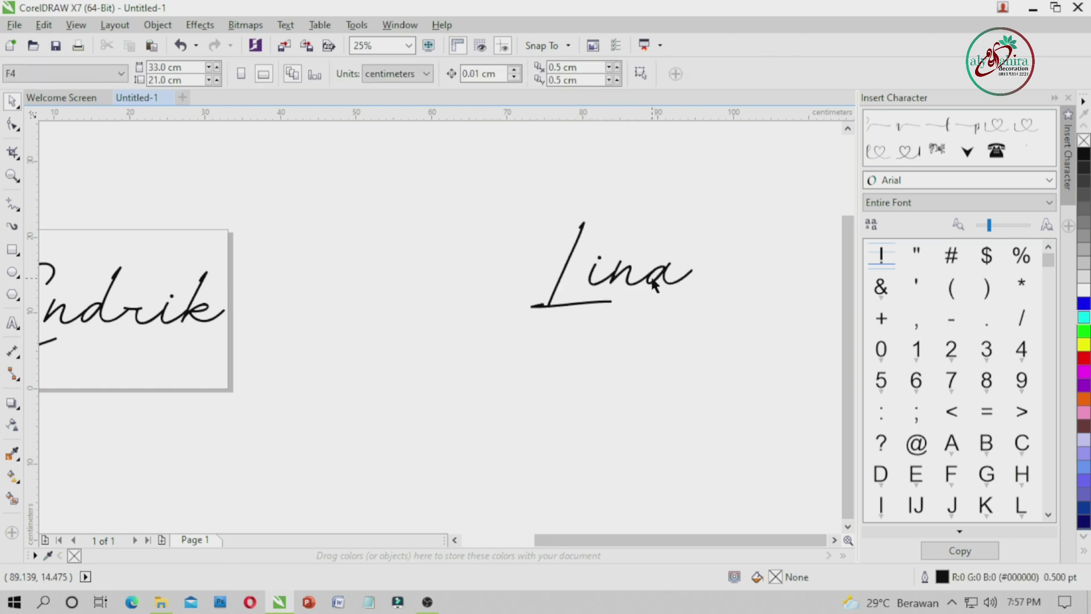
Move the second name closer to the page, just outside its right edge.
click(651, 280)
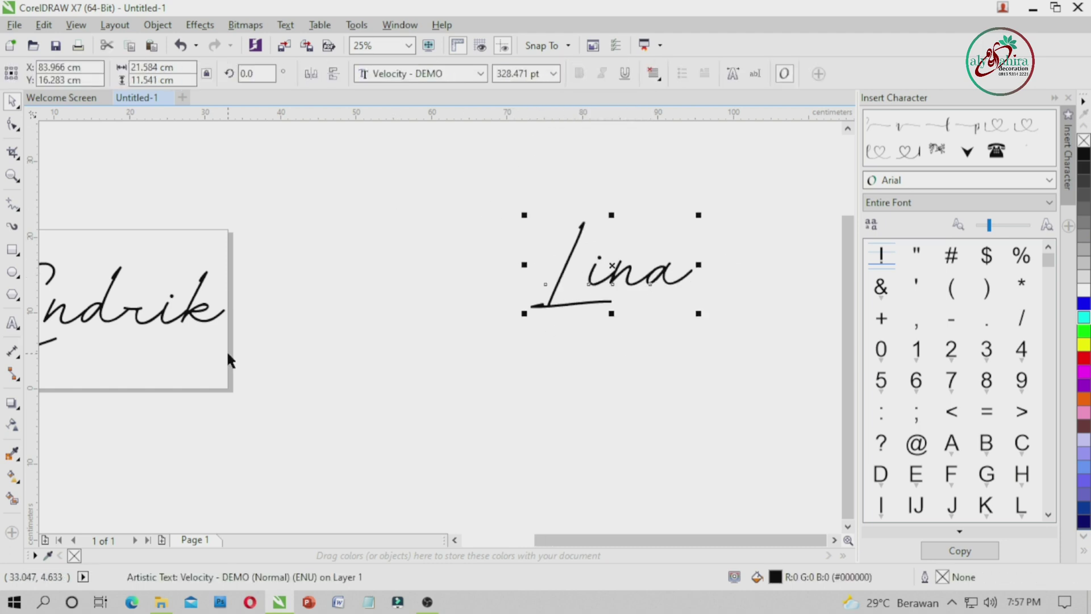
scroll(227, 349, down, 2)
scroll(108, 352, up, 3)
scroll(356, 315, down, 2)
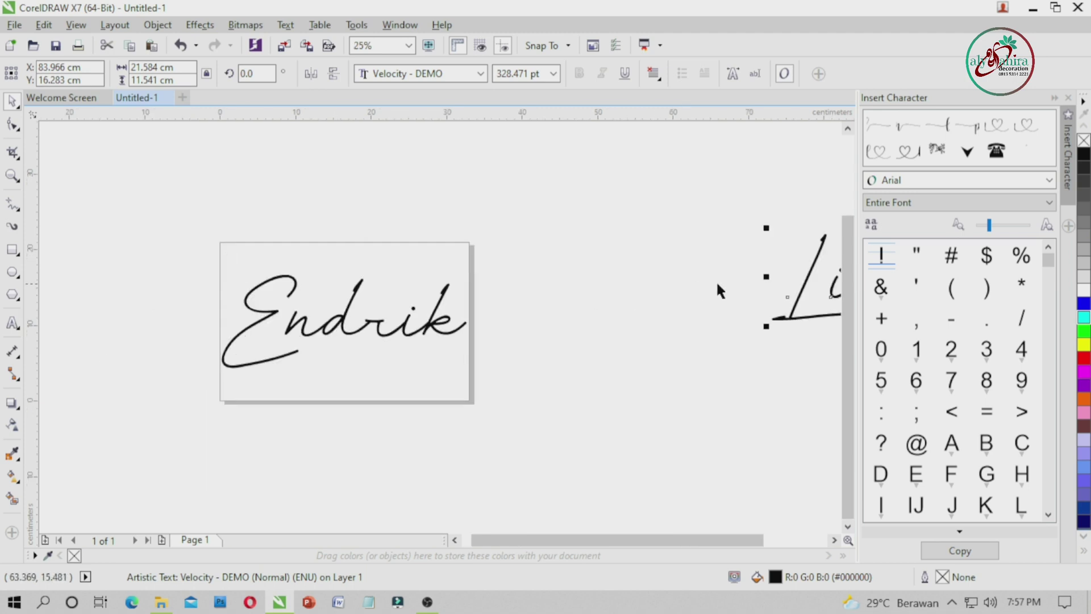
drag(804, 286, 558, 273)
Scale the first name down proportionally about its center to about 32 cm wide, keeping it inside the page edges.
click(344, 318)
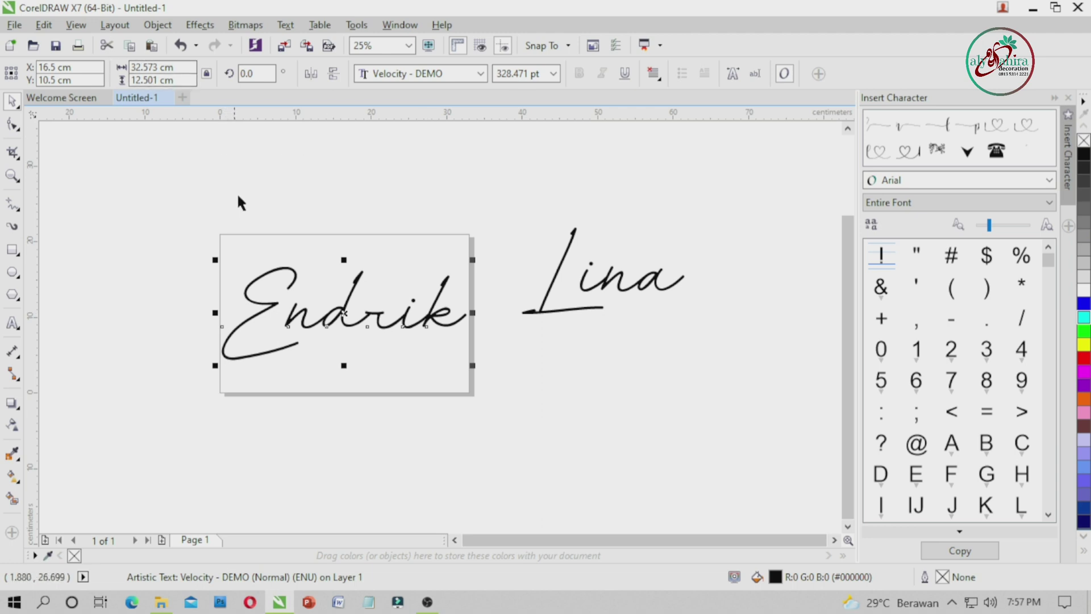
scroll(443, 279, up, 1)
drag(498, 246, 493, 248)
click(526, 237)
scroll(517, 304, down, 1)
scroll(283, 330, up, 4)
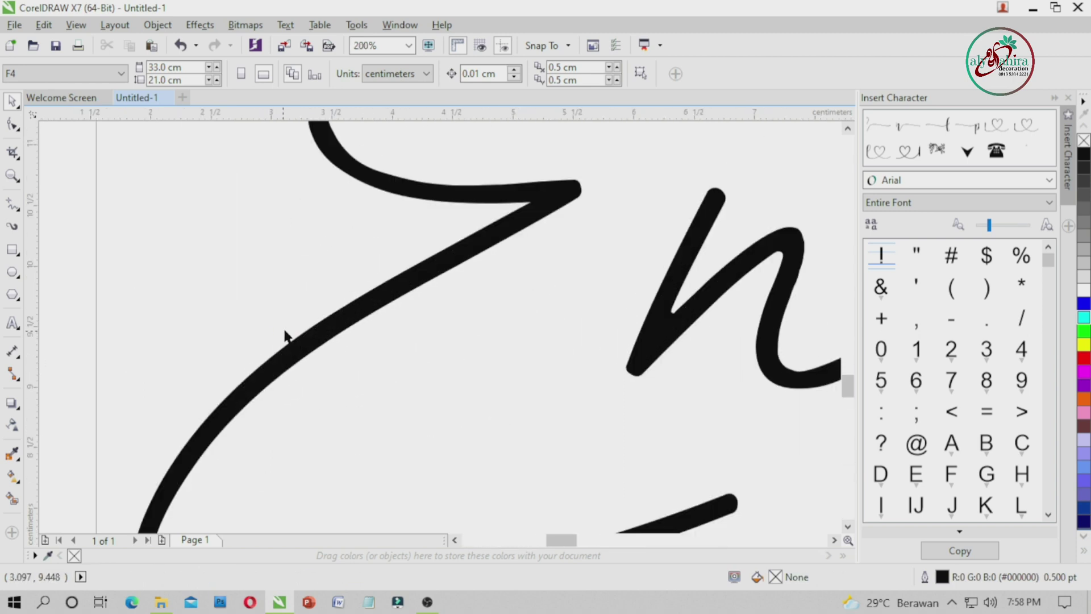
Add a one-step outside contour to the first name with the Contour tool, at an offset of about 0.309 cm.
click(331, 336)
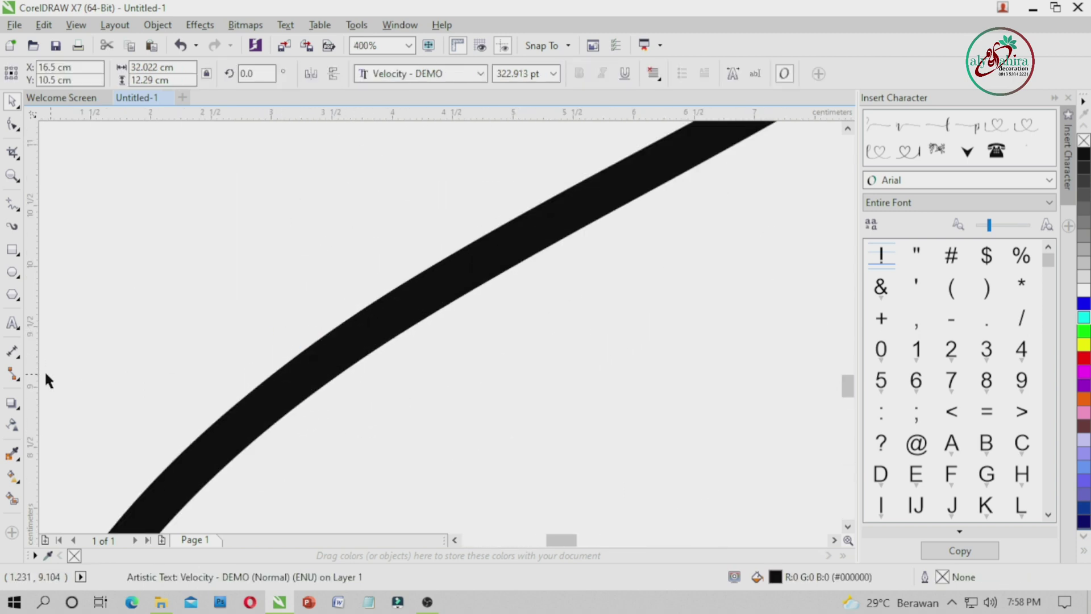
click(18, 415)
click(74, 421)
scroll(419, 319, down, 1)
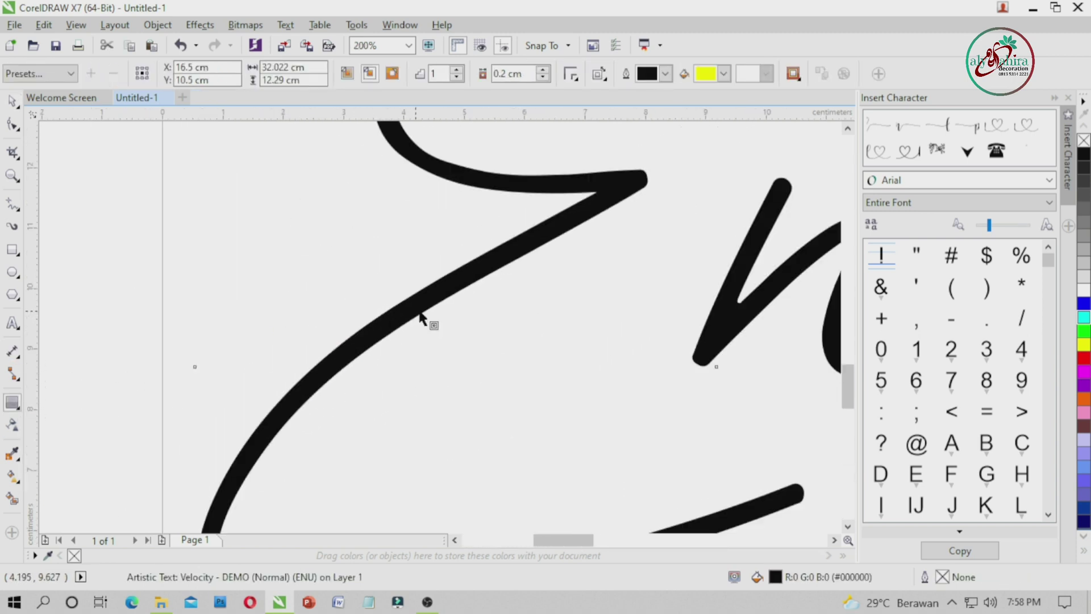
scroll(359, 322, up, 1)
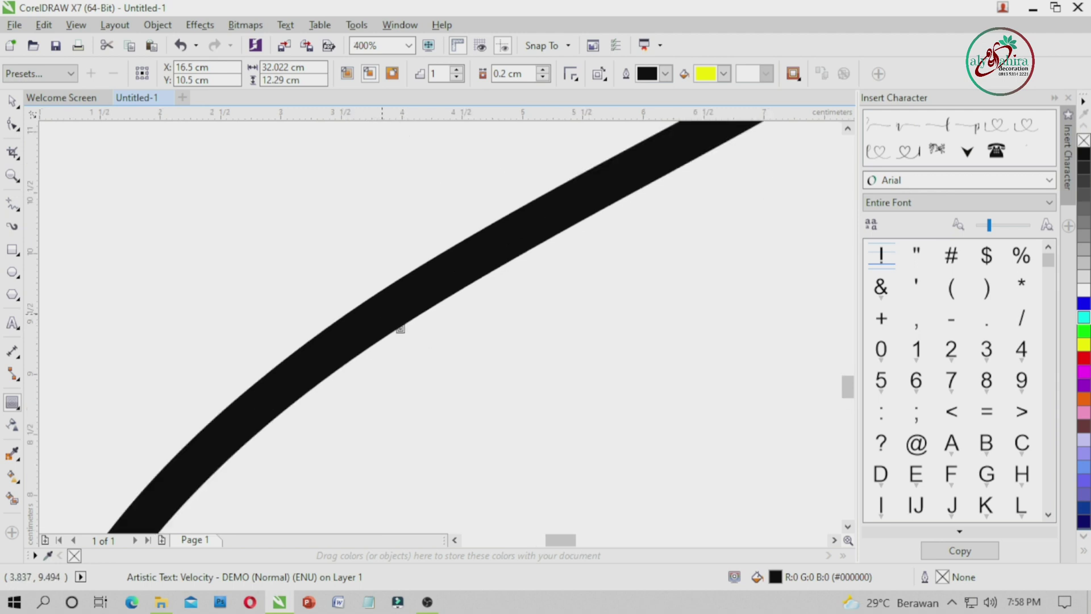
drag(124, 260, 117, 257)
click(583, 328)
scroll(612, 332, down, 2)
scroll(540, 223, up, 1)
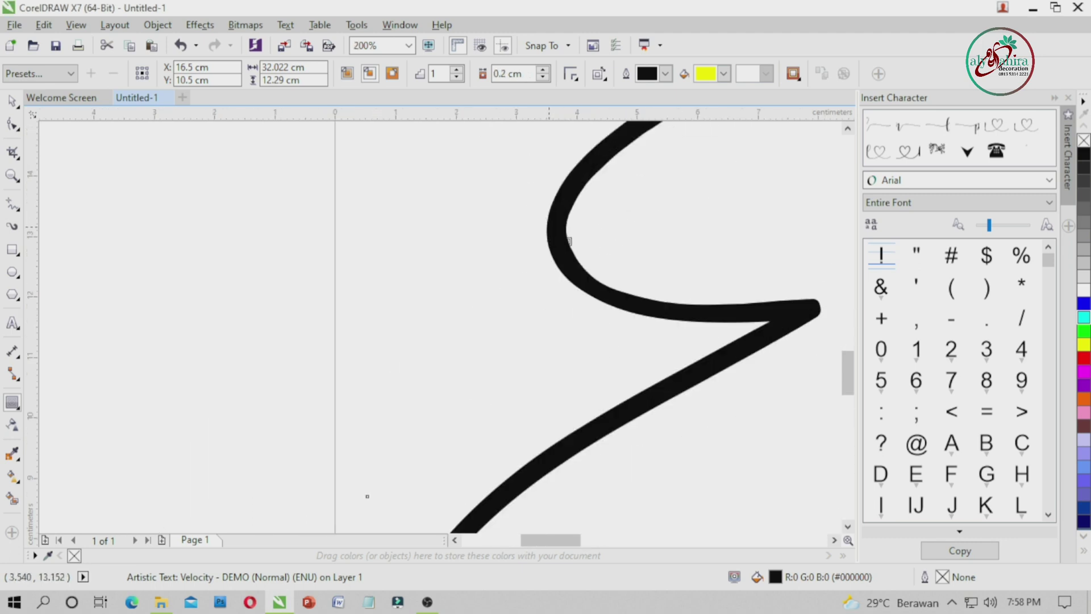
drag(501, 229, 344, 251)
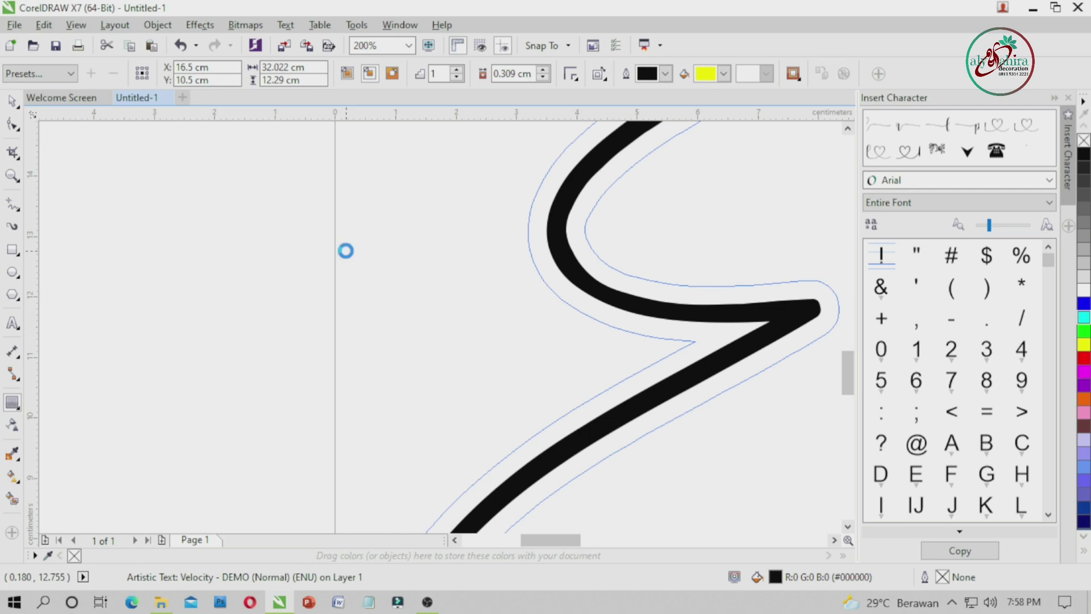
scroll(344, 254, down, 3)
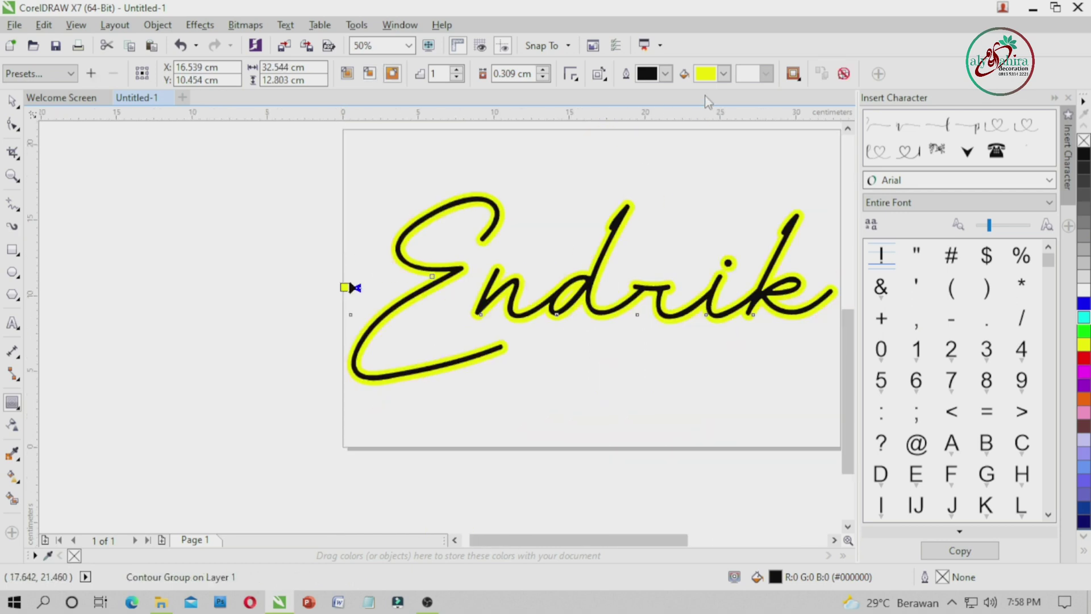
Change the contour's fill color to black and adjust its offset to about 0.217 cm.
click(723, 73)
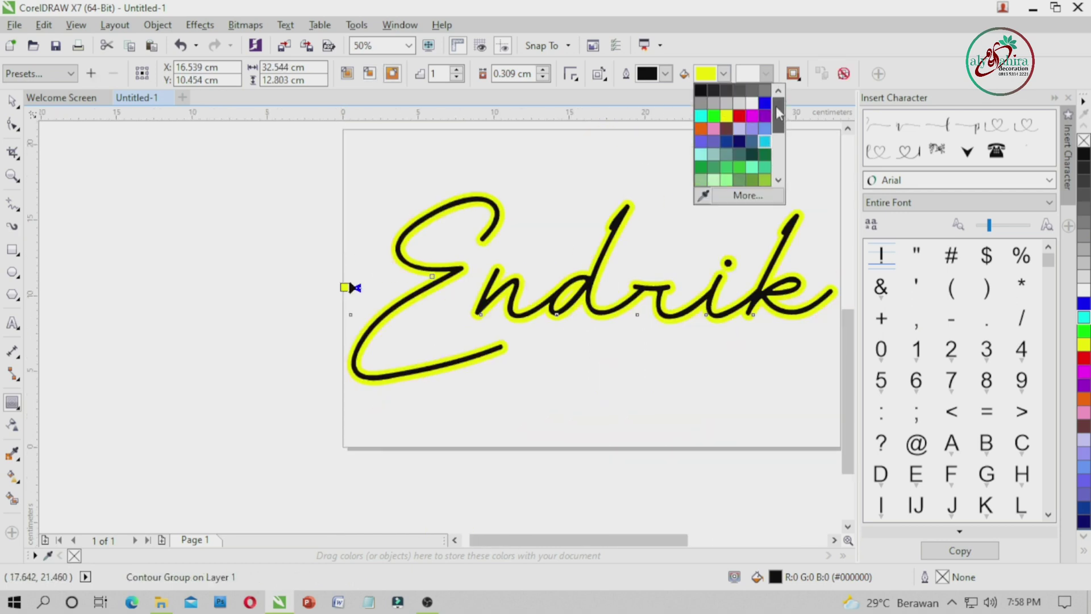
click(701, 90)
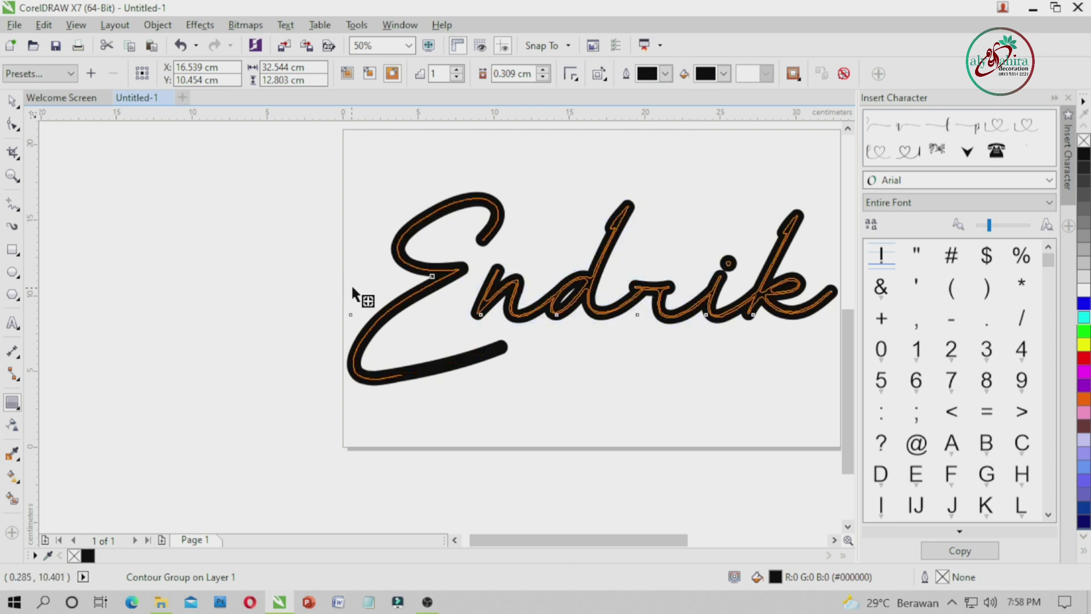
drag(351, 288, 343, 287)
scroll(403, 254, up, 1)
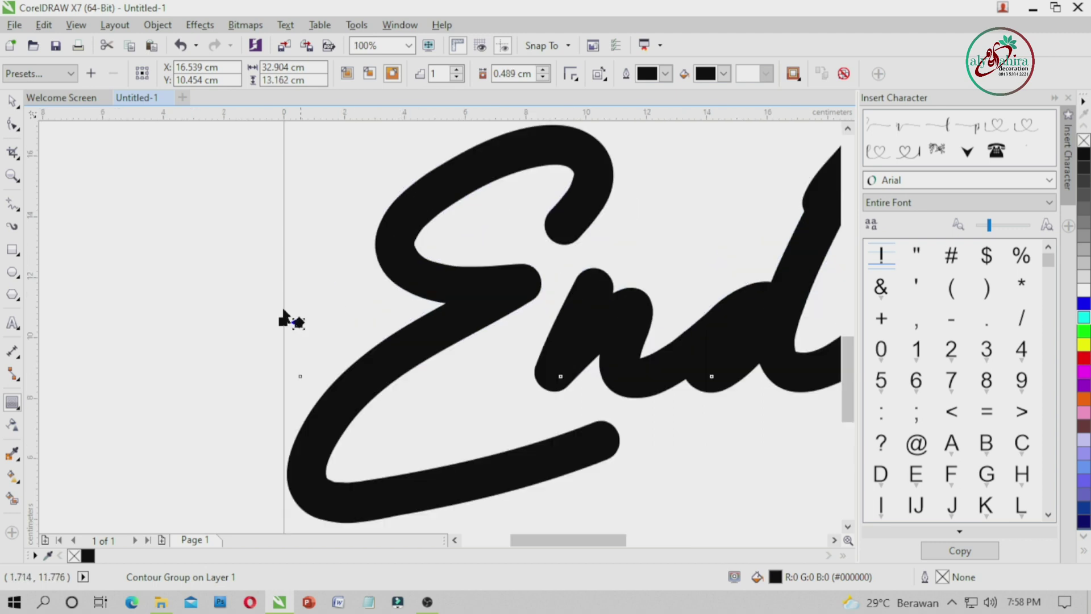
scroll(330, 258, up, 1)
drag(235, 385, 252, 381)
scroll(252, 380, down, 2)
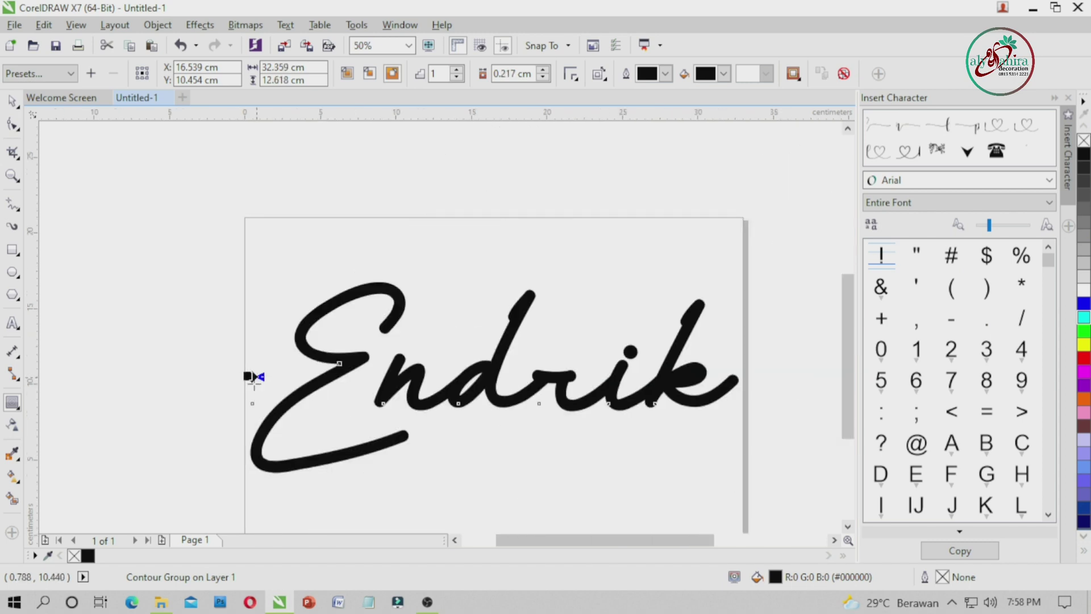
Reduce the first name's contour offset to about 0.032 cm so the strokes are only slightly thickened.
scroll(251, 377, up, 1)
scroll(244, 368, up, 1)
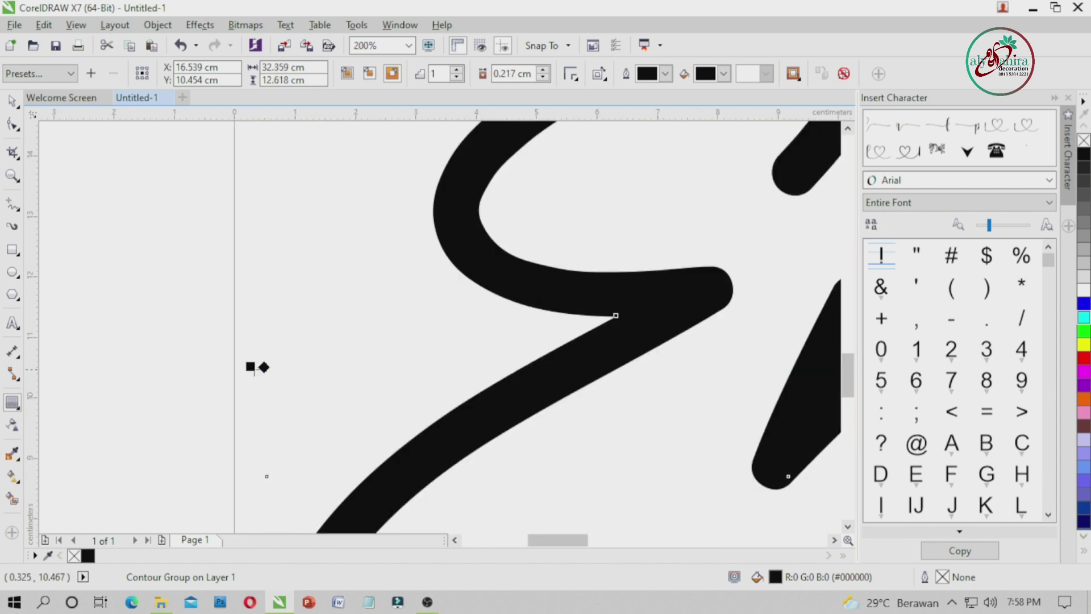
drag(256, 366, 259, 368)
scroll(260, 366, down, 3)
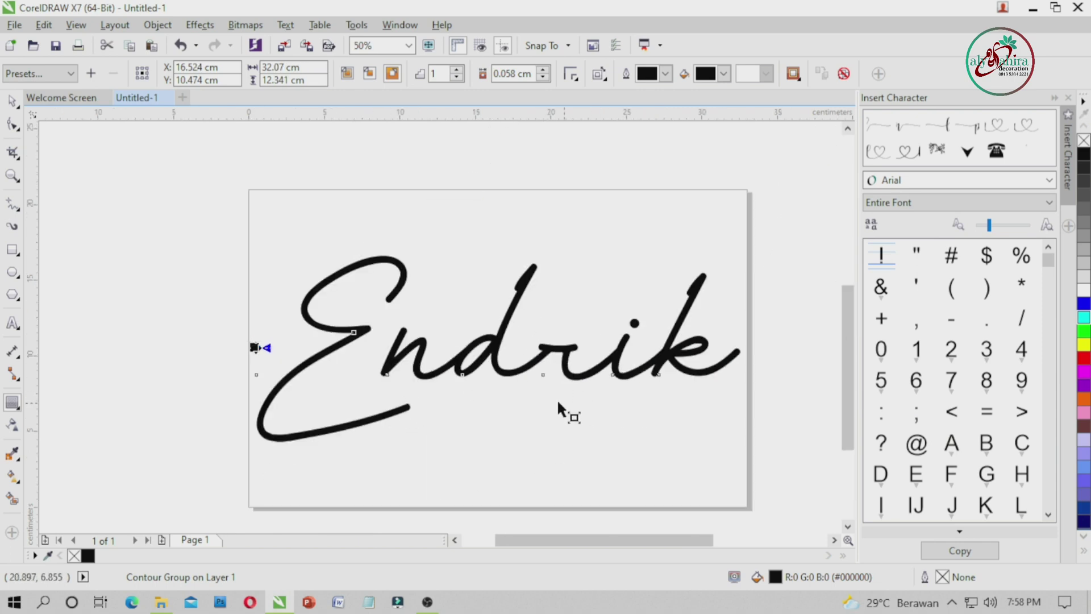
scroll(303, 315, up, 2)
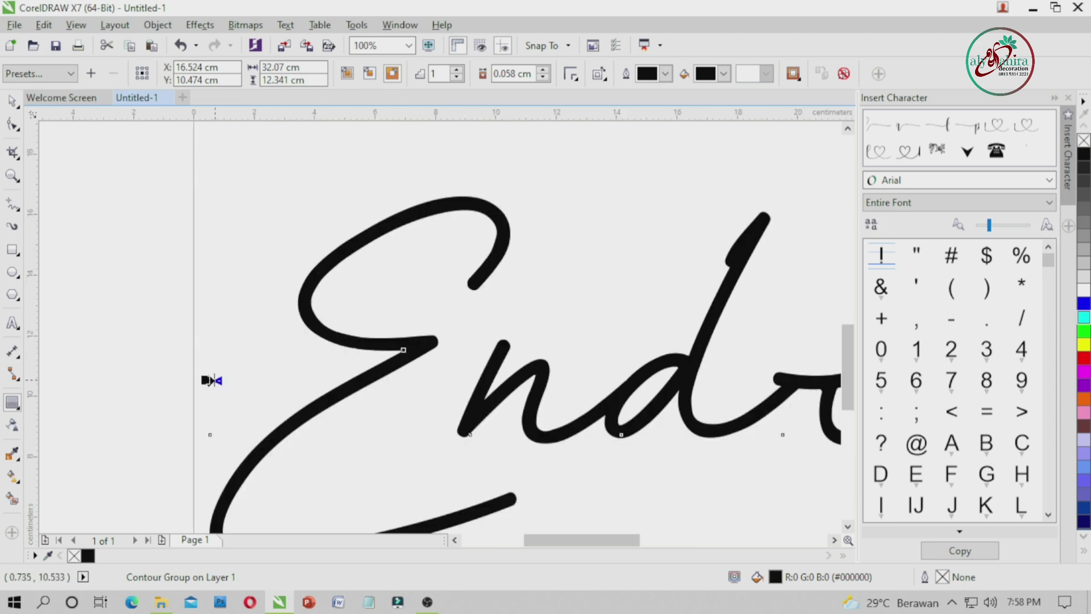
scroll(227, 374, up, 1)
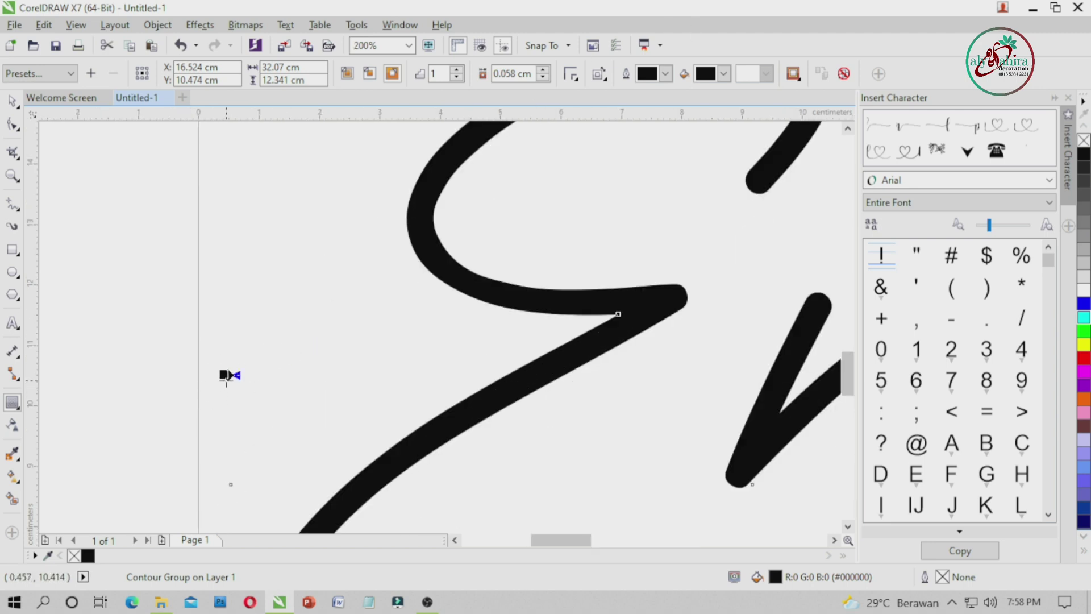
drag(226, 374, 224, 373)
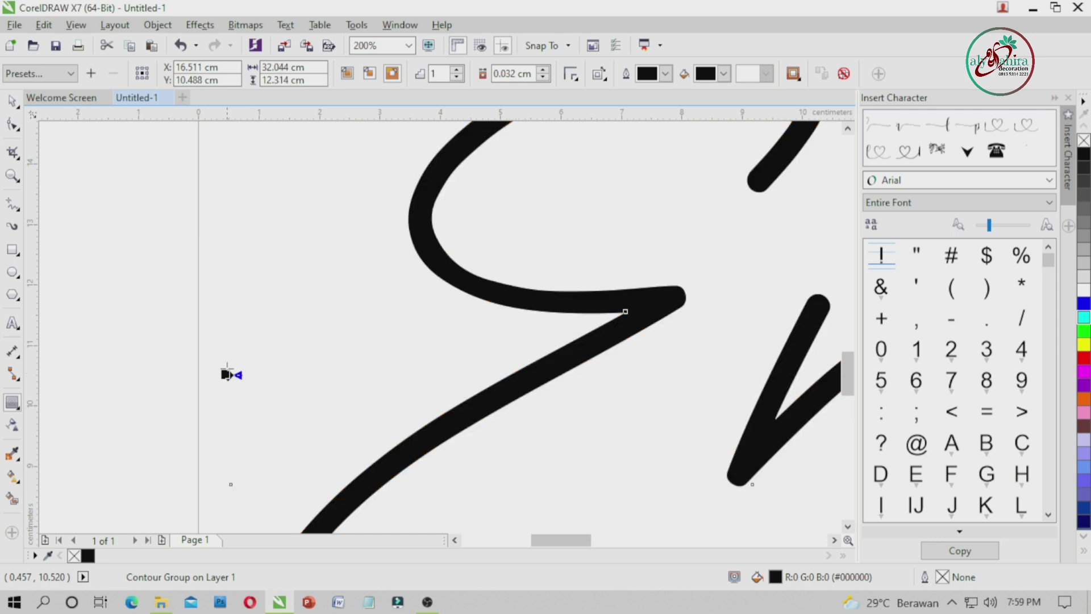
scroll(233, 352, down, 2)
scroll(233, 344, down, 1)
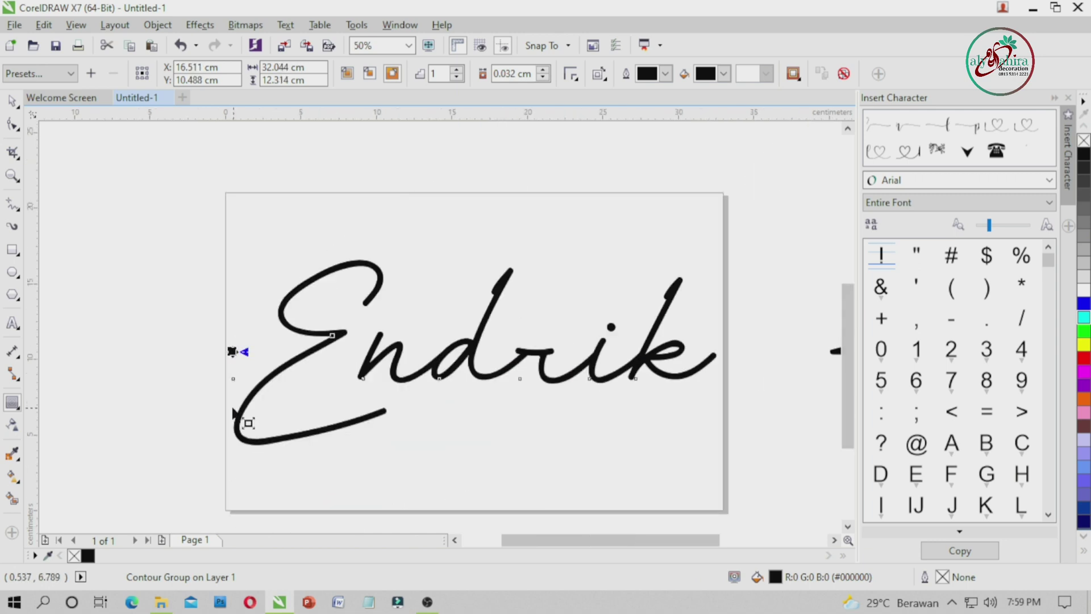
Reselect the first name's text and highlight its contour offset value with the Contour tool active.
click(12, 101)
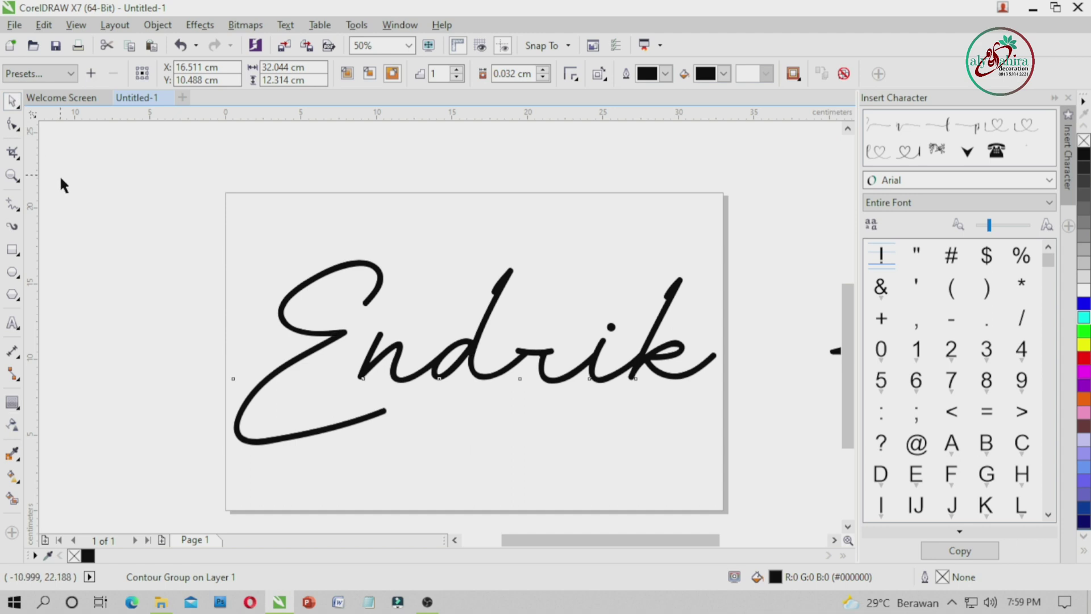
click(60, 177)
click(285, 313)
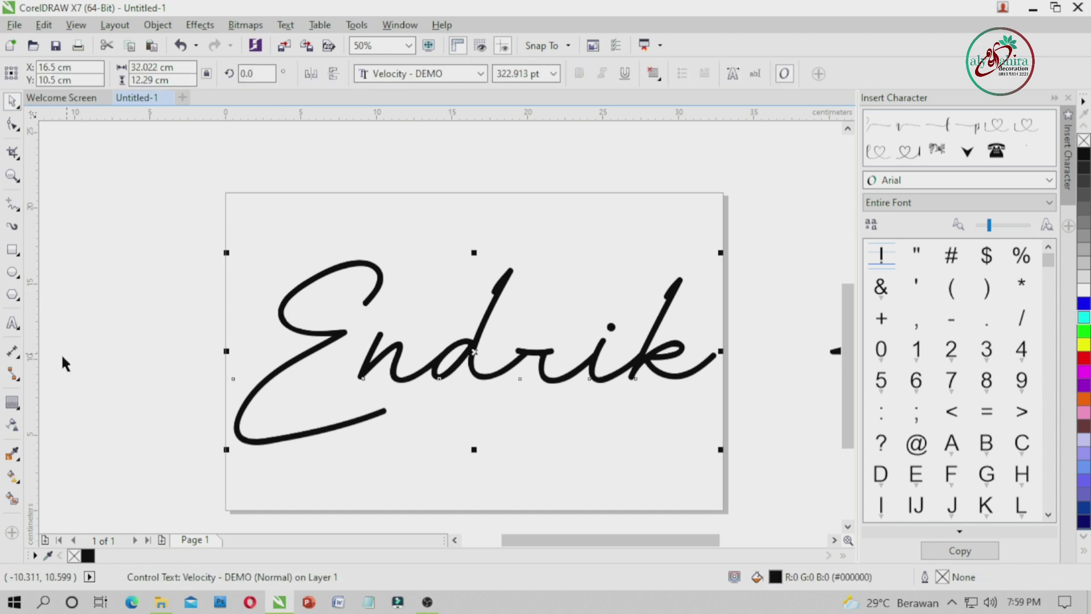
click(454, 175)
click(379, 286)
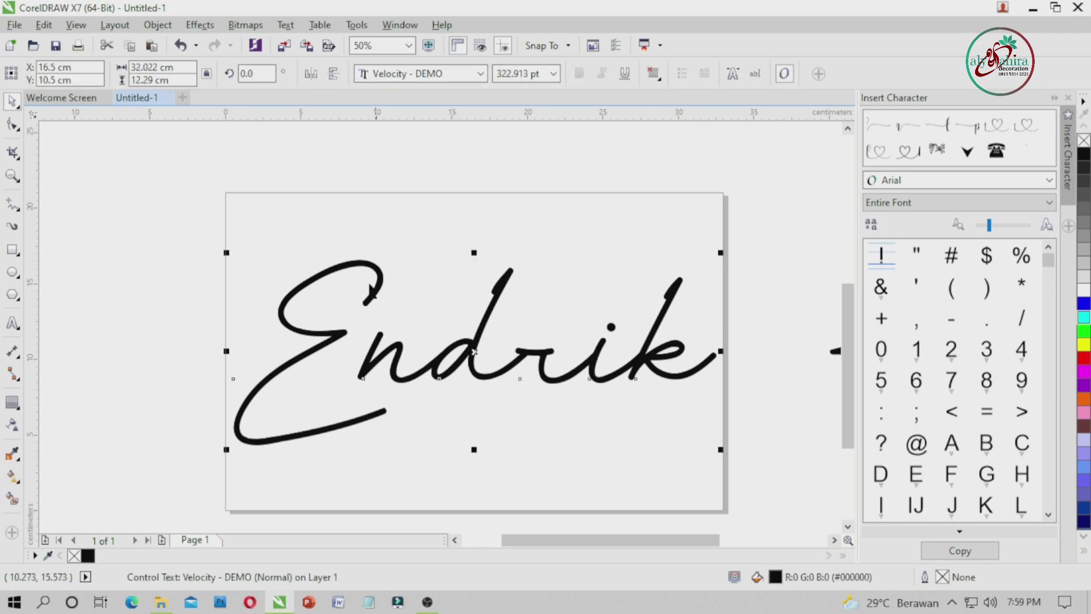
click(13, 402)
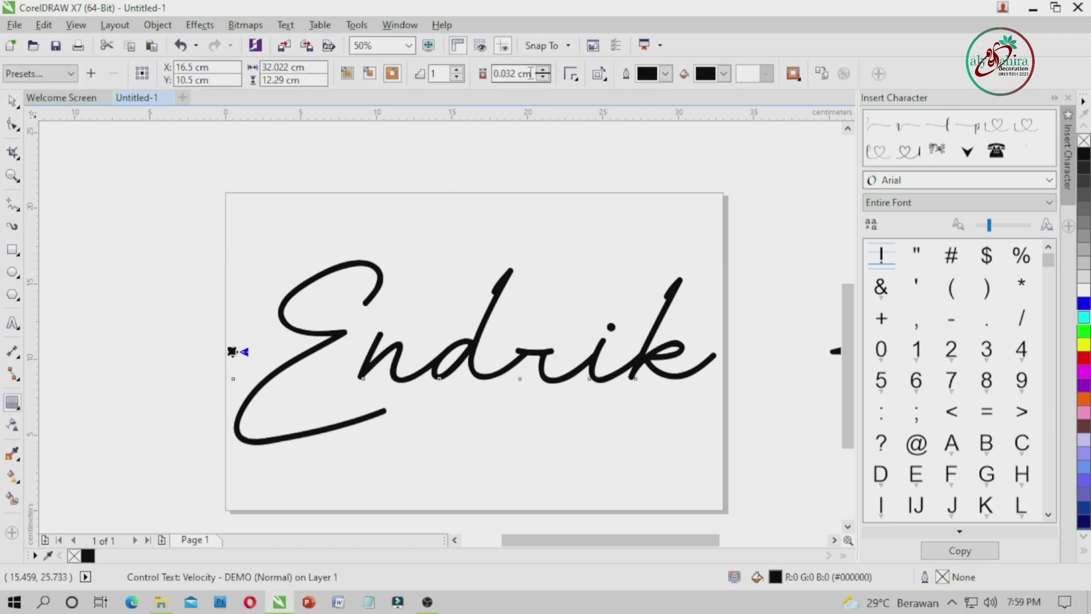
drag(537, 74, 474, 85)
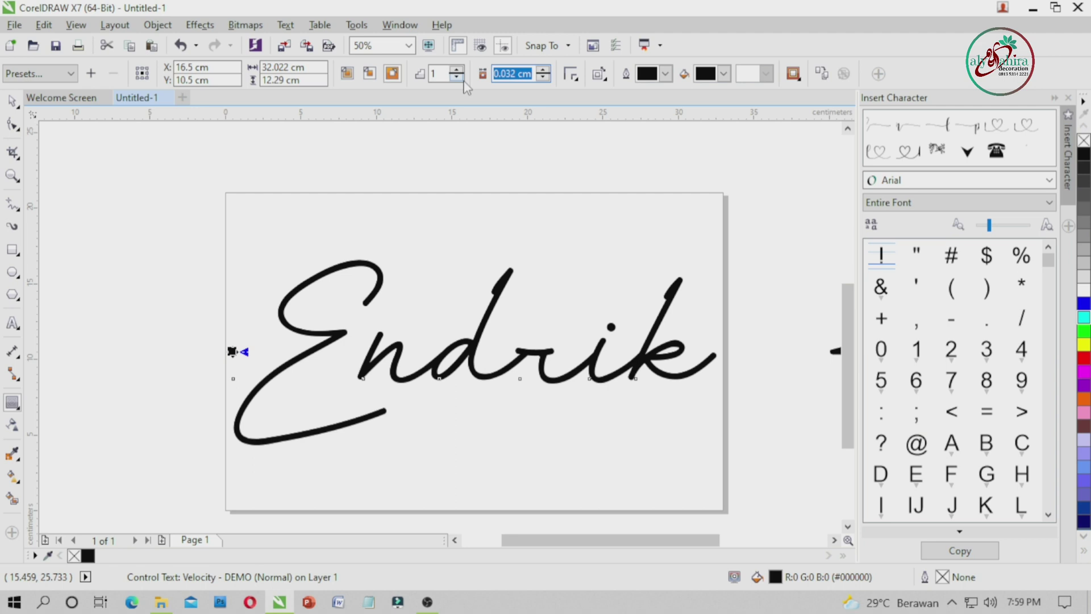
Apply a one-step outside contour with a 0.032 cm offset to the second name's lettering.
click(445, 219)
scroll(289, 231, down, 2)
scroll(420, 239, up, 4)
scroll(423, 278, down, 2)
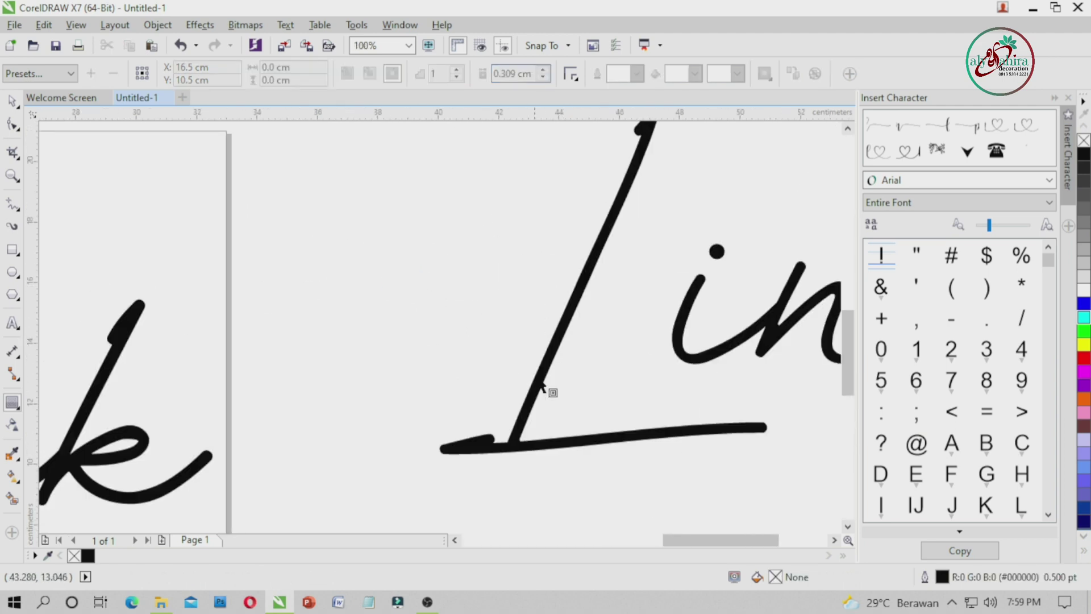
scroll(531, 391, up, 2)
scroll(573, 360, down, 2)
click(572, 361)
scroll(572, 360, up, 2)
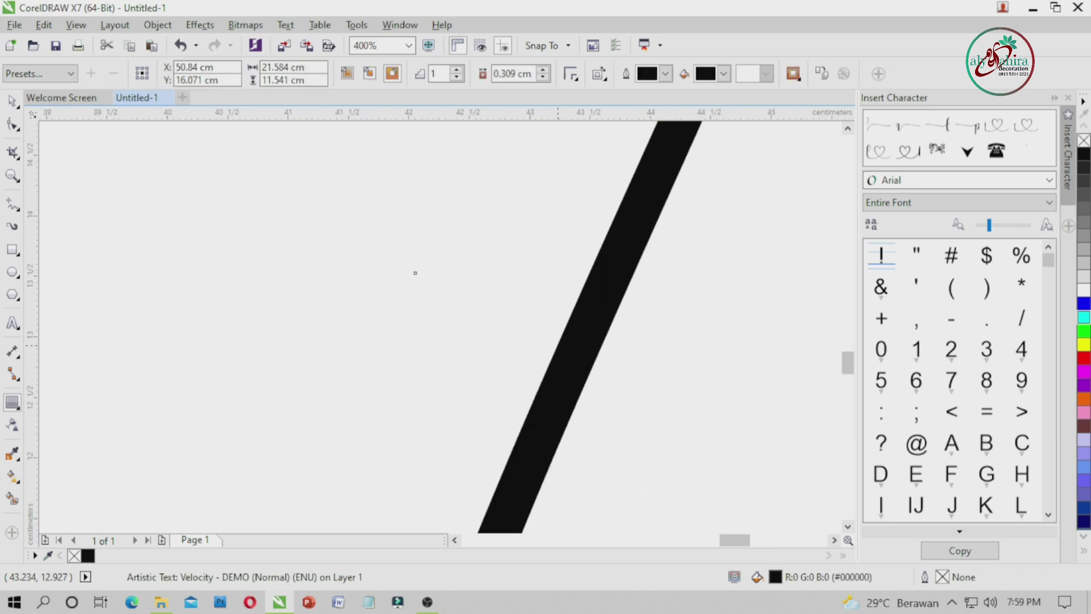
drag(546, 342, 386, 323)
drag(232, 305, 232, 305)
click(581, 330)
scroll(586, 343, down, 2)
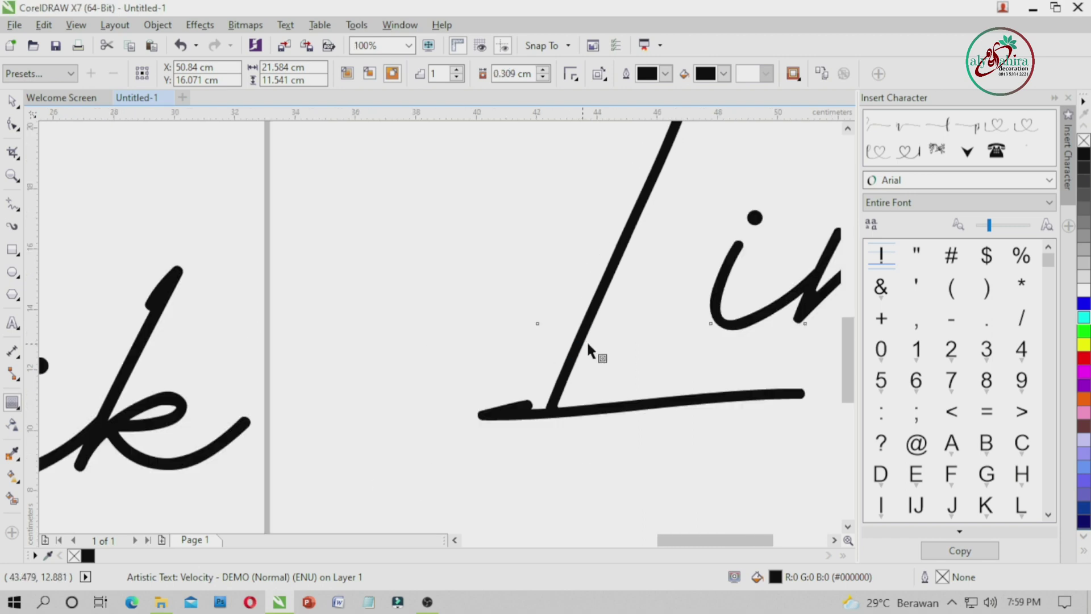
scroll(591, 335, down, 2)
scroll(642, 187, up, 2)
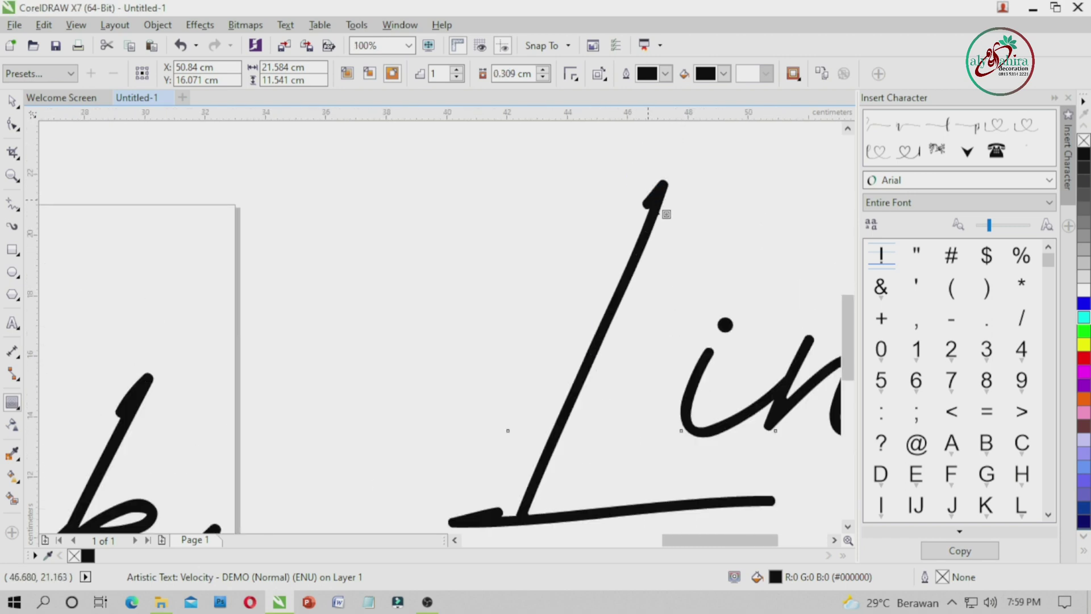
drag(596, 203, 613, 169)
triple_click(517, 74)
text(0.032)
key(Return)
click(472, 233)
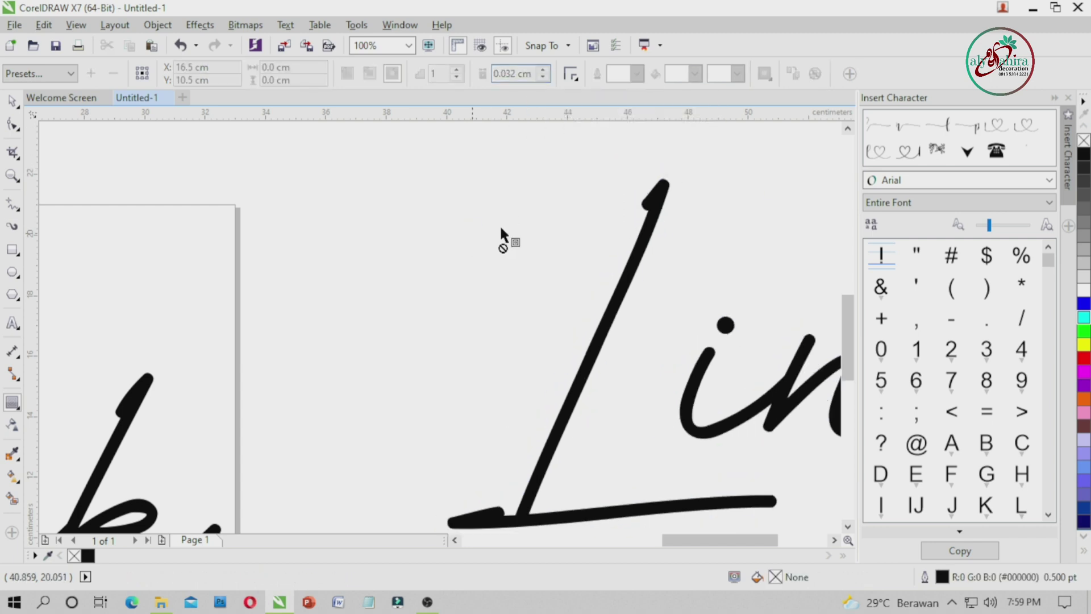
Change the second name's contour fill color to yellow and check its thickness along the first letter's stroke.
click(664, 204)
click(724, 74)
click(732, 124)
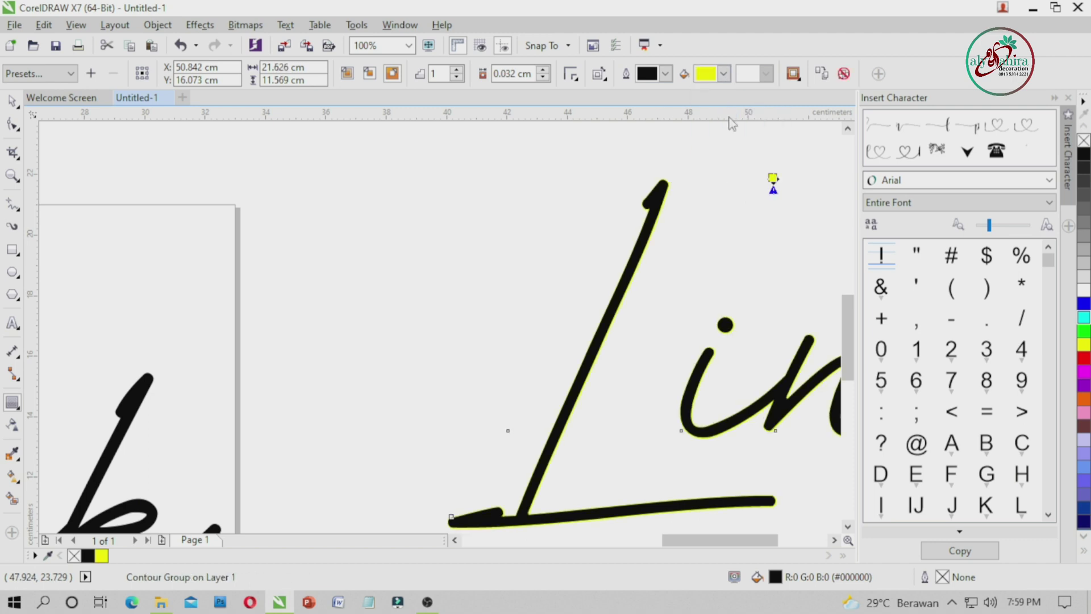
scroll(616, 304, up, 6)
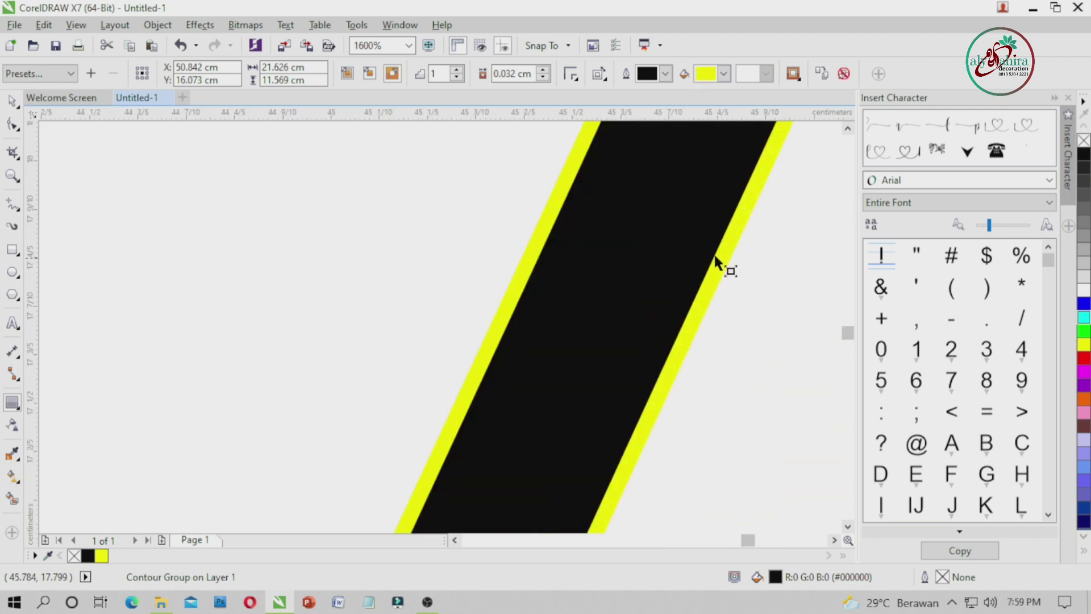
scroll(727, 243, down, 4)
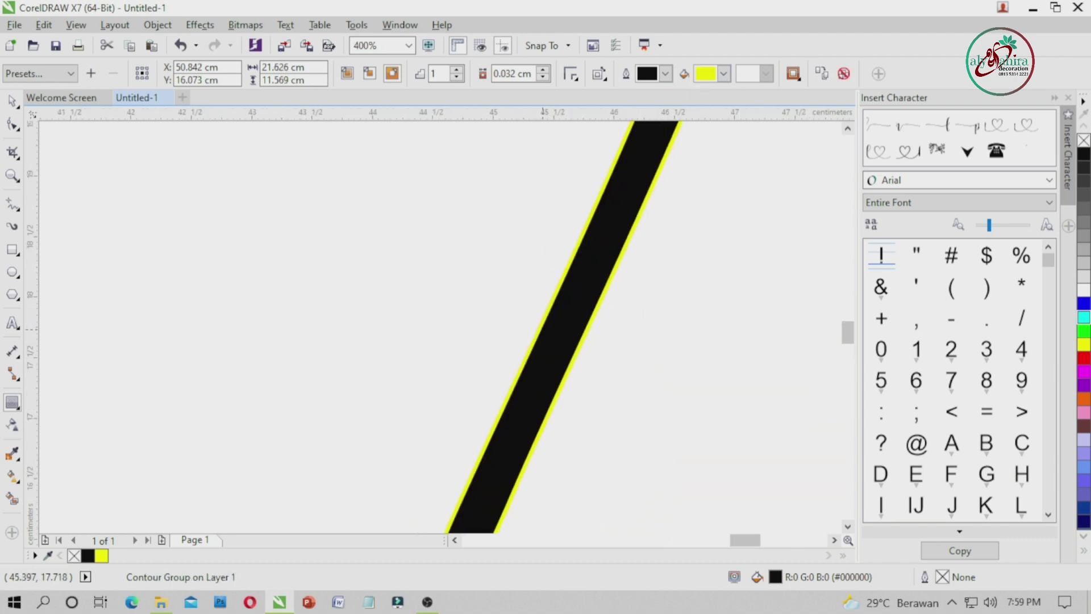
Set the second name's contour fill color to black and deselect the lettering.
click(724, 74)
drag(779, 139, 779, 97)
click(704, 93)
scroll(679, 241, down, 2)
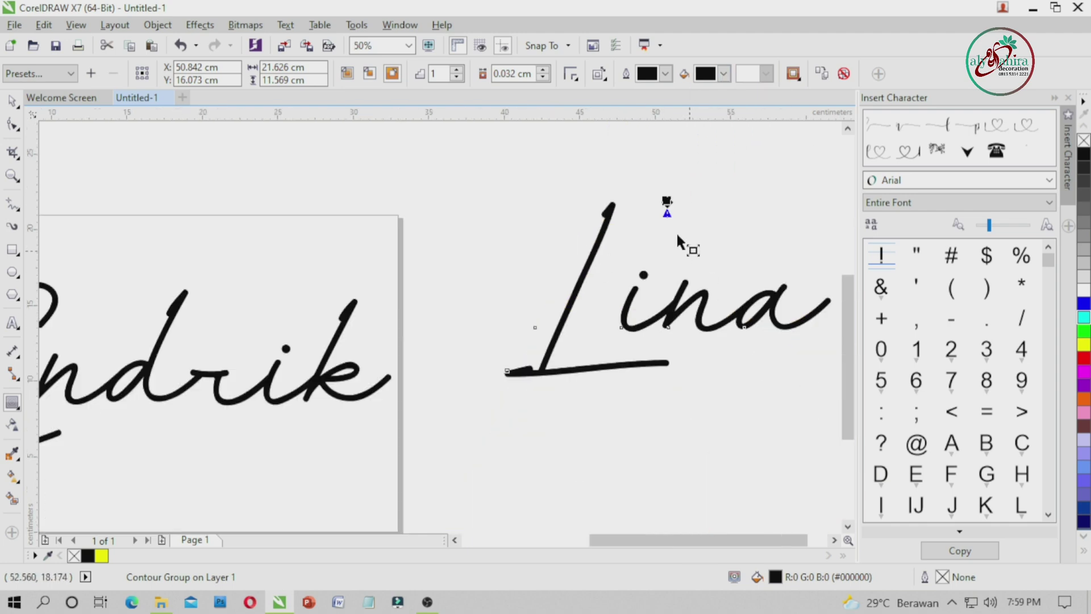
click(13, 101)
click(559, 273)
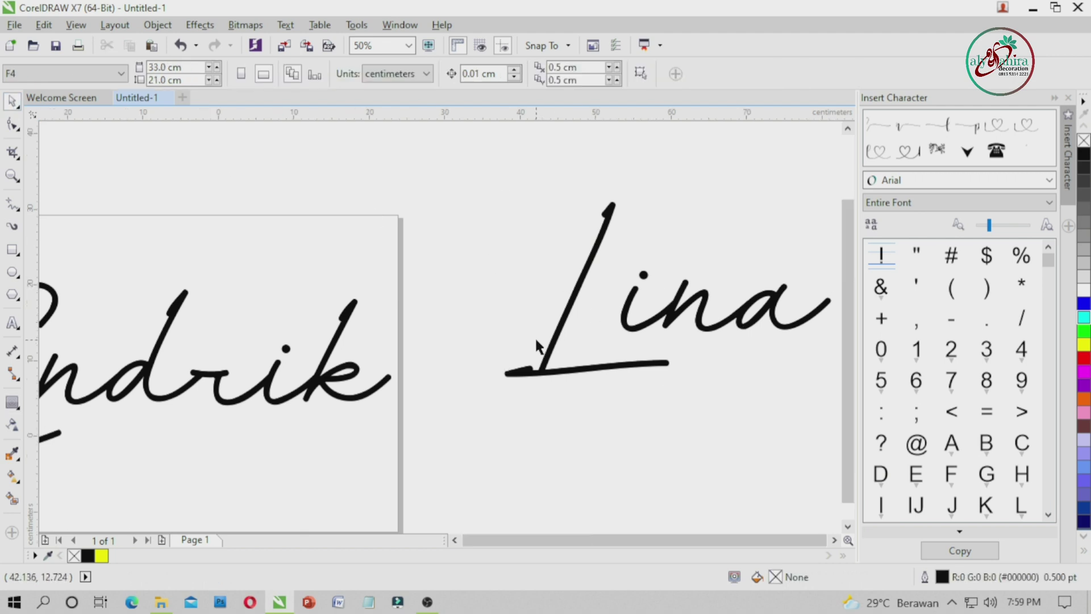
Examine the first name's contour settings and edge thickness up close on its initial letter.
scroll(537, 345, down, 1)
scroll(281, 391, up, 3)
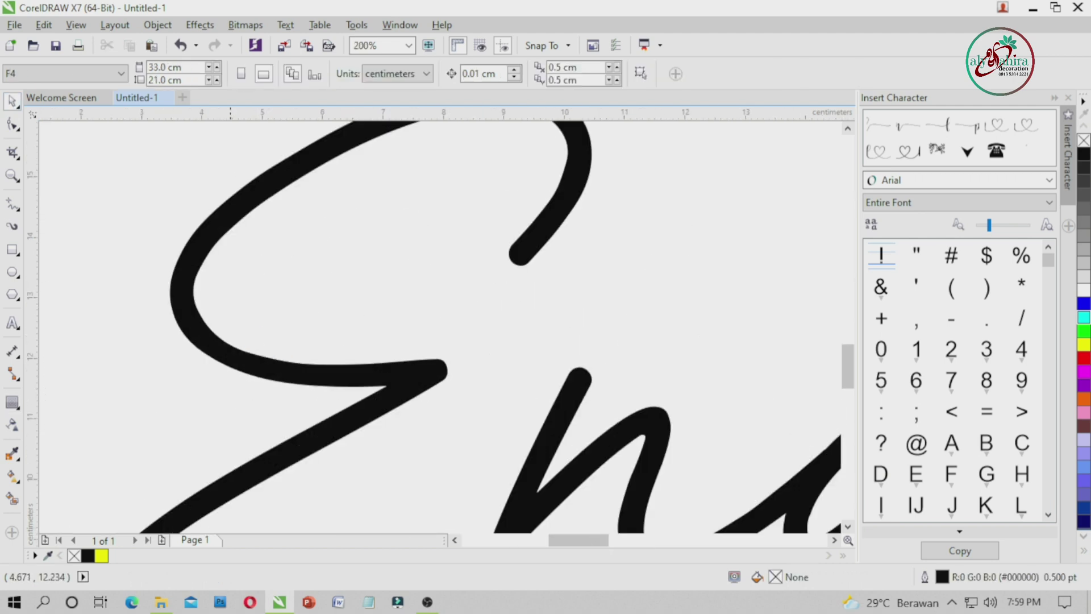
click(213, 343)
scroll(337, 302, down, 1)
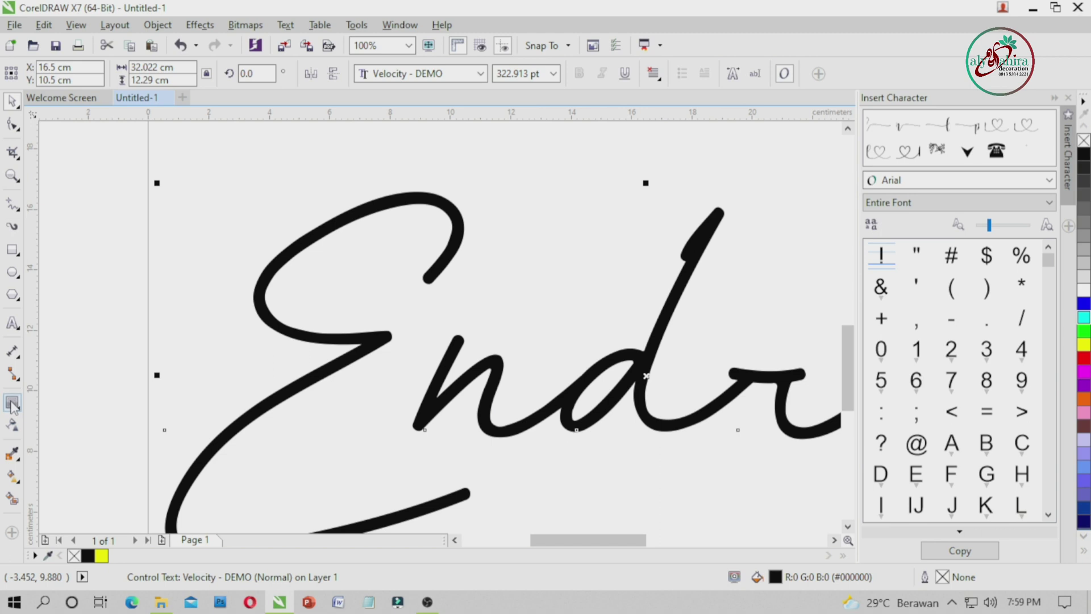
click(13, 403)
scroll(241, 292, up, 2)
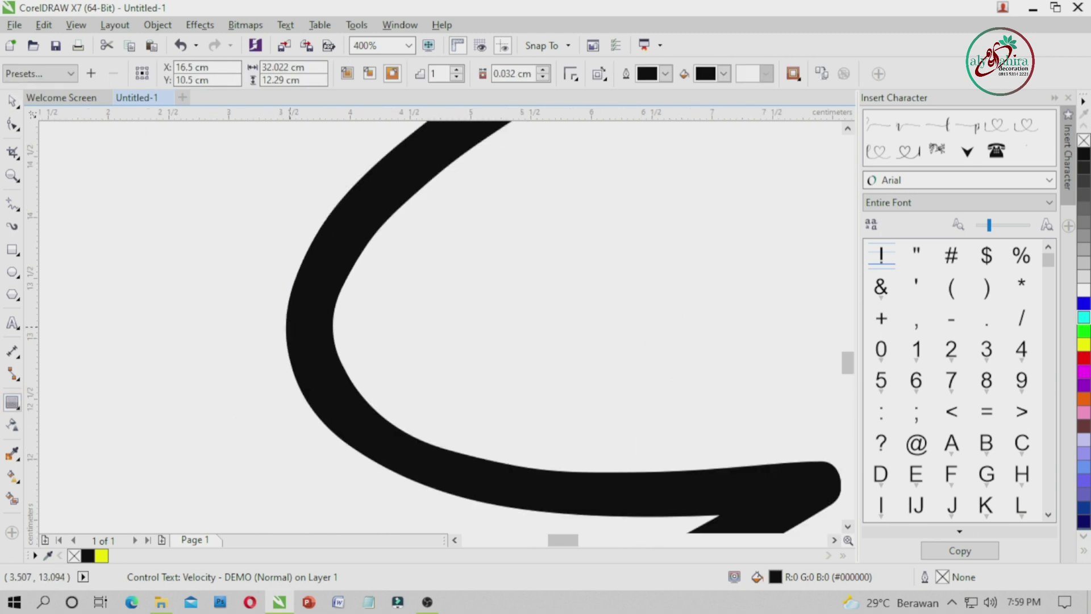
click(13, 101)
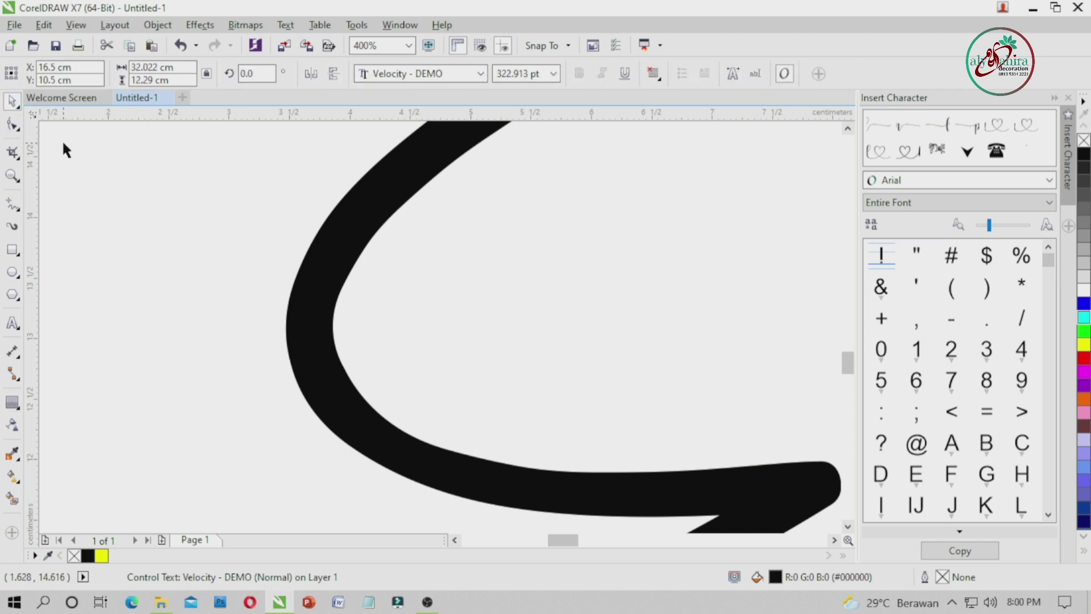
click(64, 147)
click(286, 313)
click(12, 402)
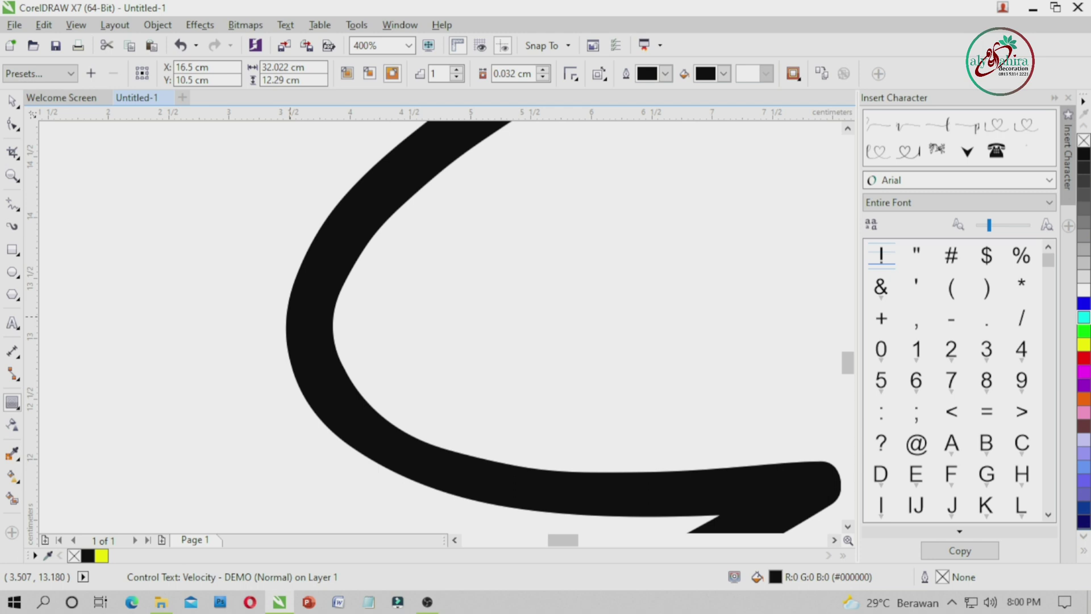
scroll(290, 316, down, 2)
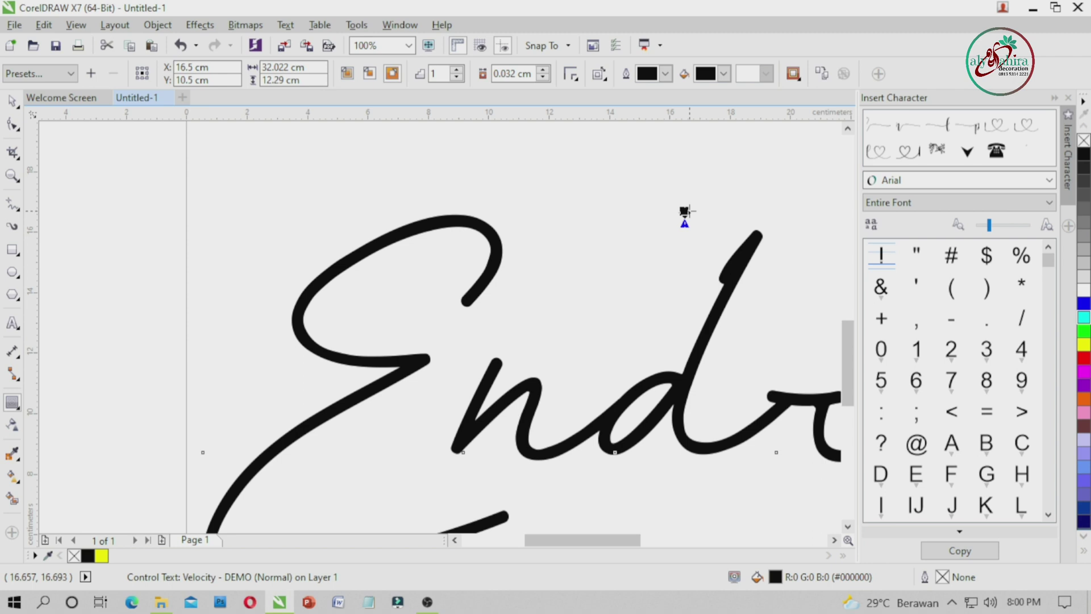
click(12, 101)
click(106, 199)
Compare the stroke thickness of both names and examine the first name's contour on the tall letter strokes.
scroll(111, 209, down, 2)
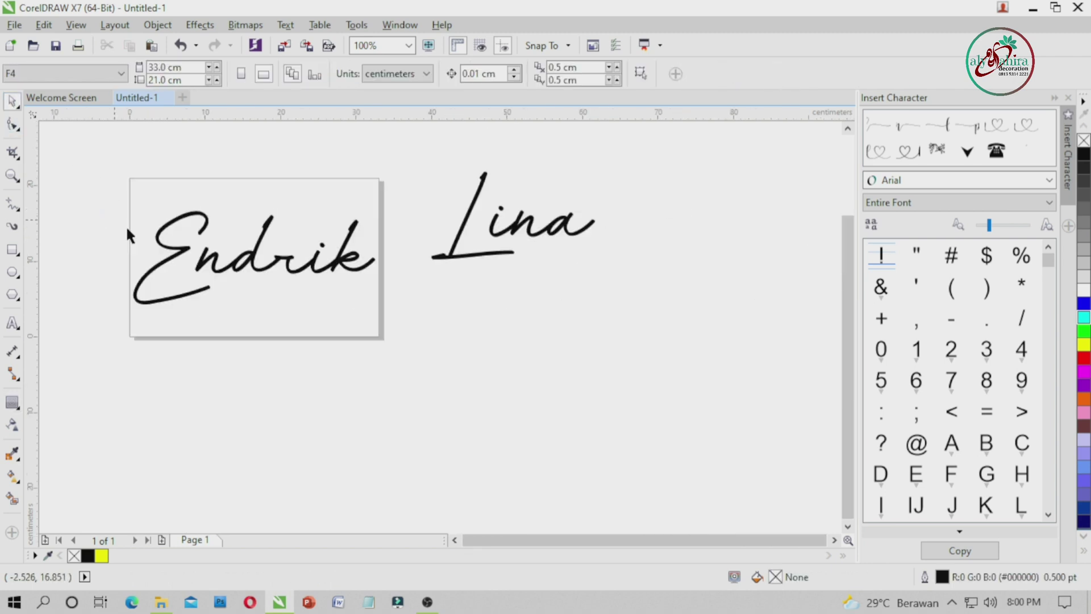
scroll(450, 228, up, 2)
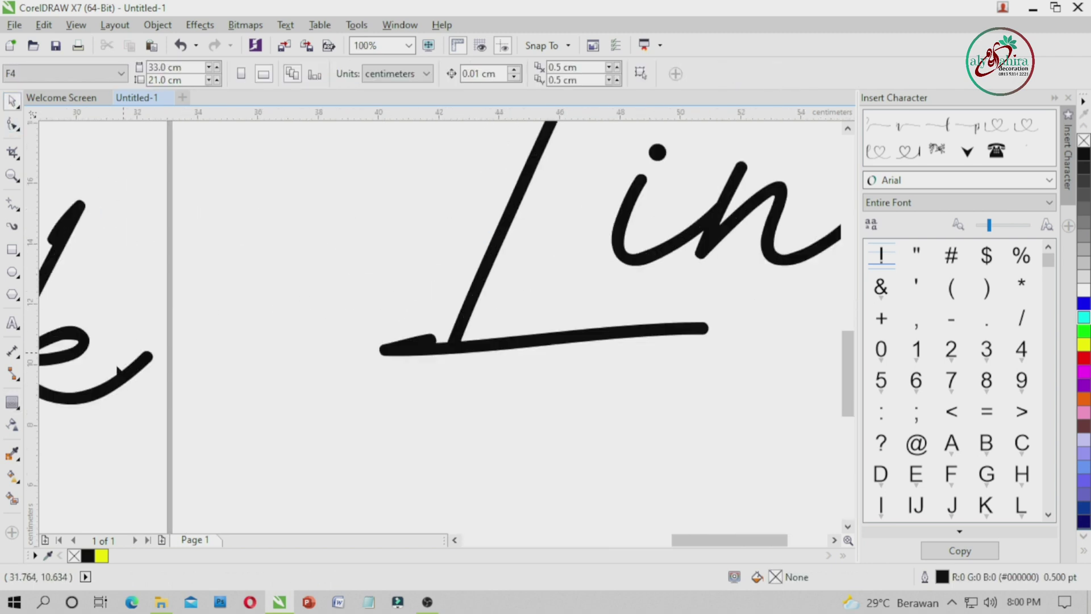
click(154, 361)
click(12, 402)
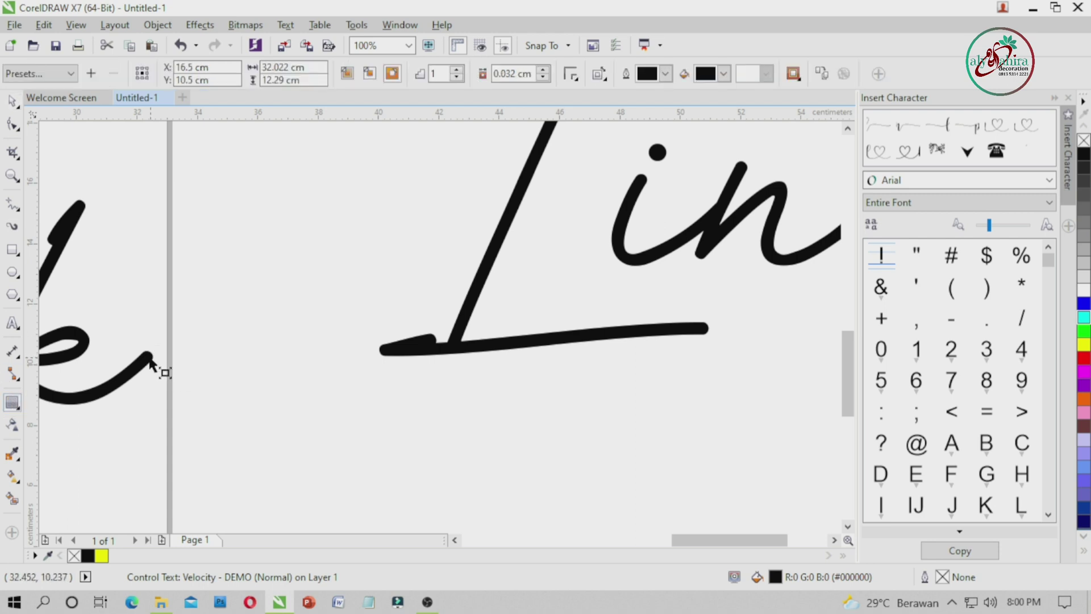
scroll(150, 362, down, 1)
scroll(99, 325, down, 1)
scroll(287, 339, up, 1)
scroll(220, 348, down, 2)
scroll(219, 309, up, 4)
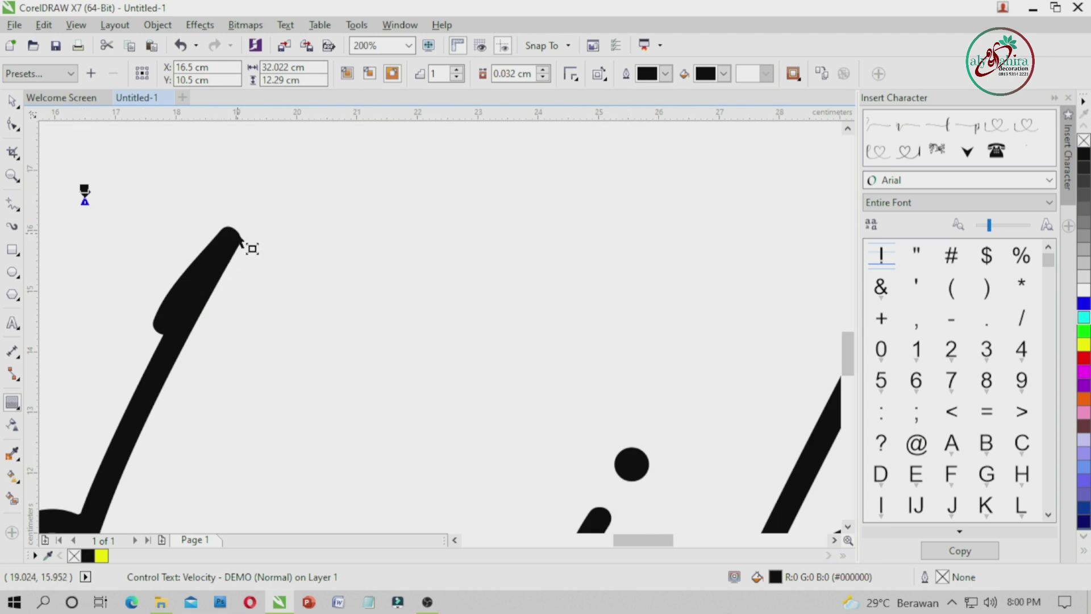
Move the first name's lettering slightly to the right on the page, to about X 18.14 cm and Y 10.58 cm.
click(12, 102)
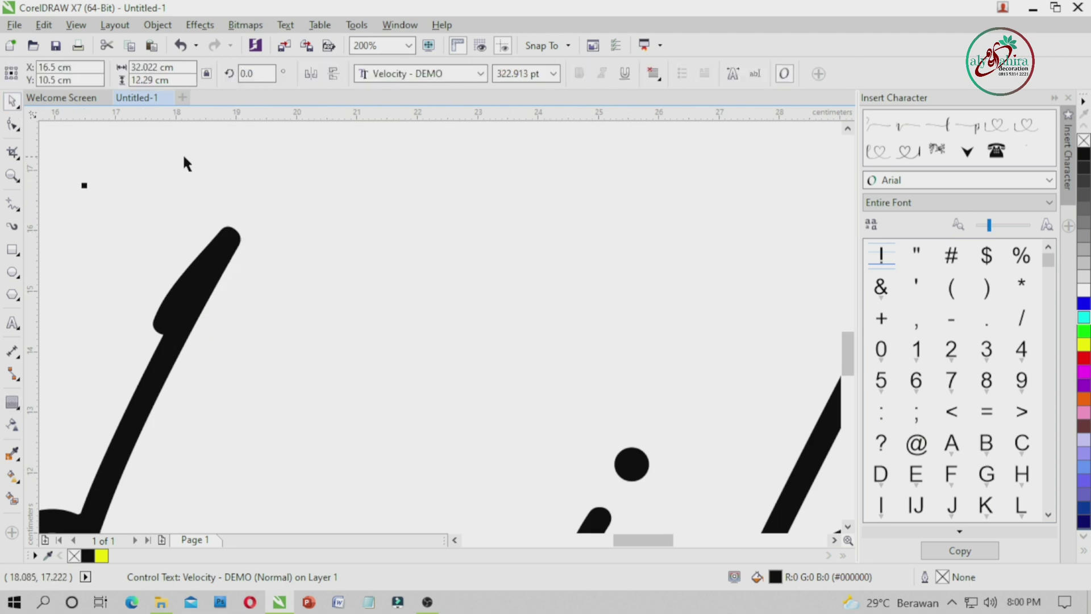
click(182, 157)
drag(238, 243, 336, 238)
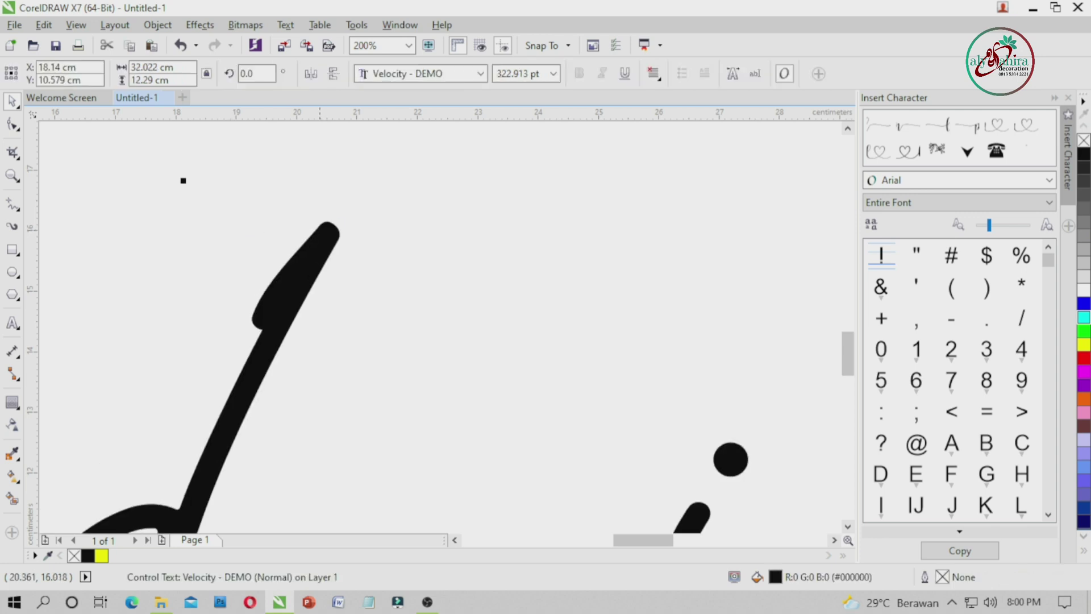
scroll(319, 229, down, 2)
scroll(75, 389, up, 1)
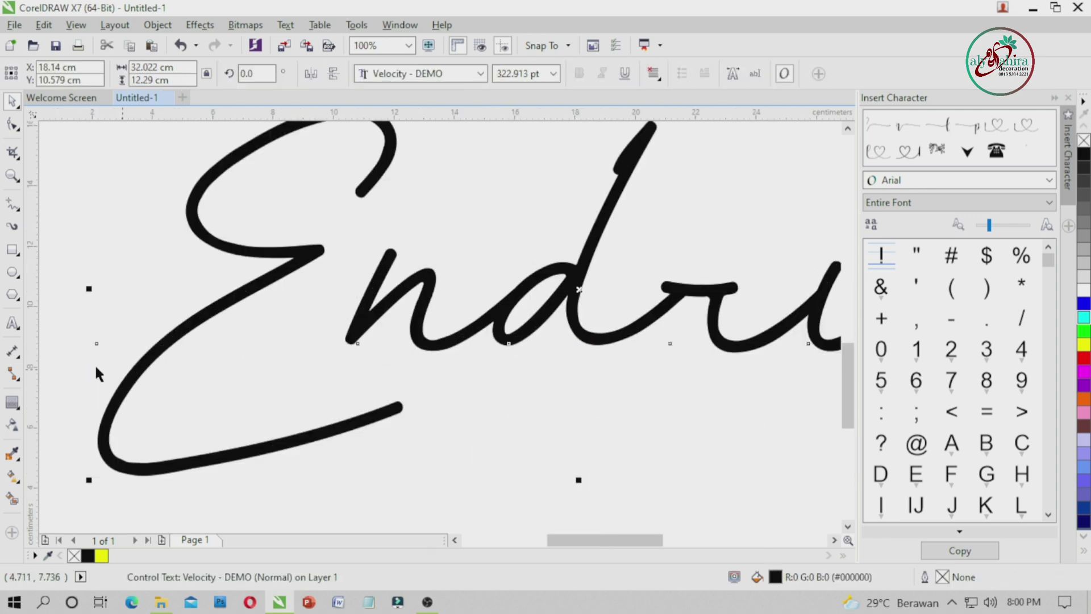
Change the first name's contour fill color to yellow so the 0.032 cm outline stands out from the black text.
click(12, 401)
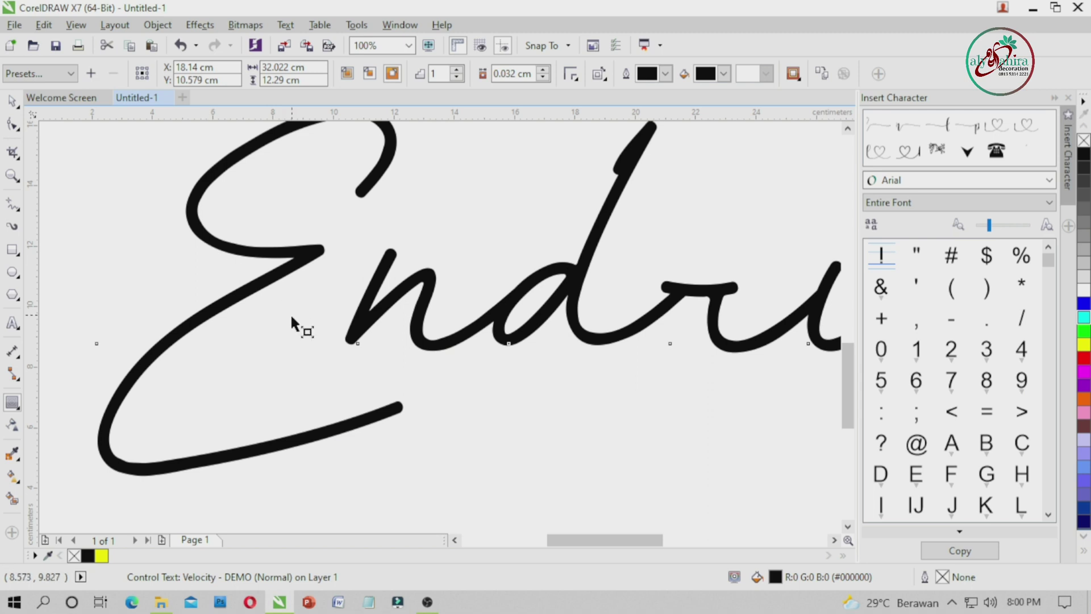
scroll(291, 318, down, 1)
scroll(437, 210, up, 2)
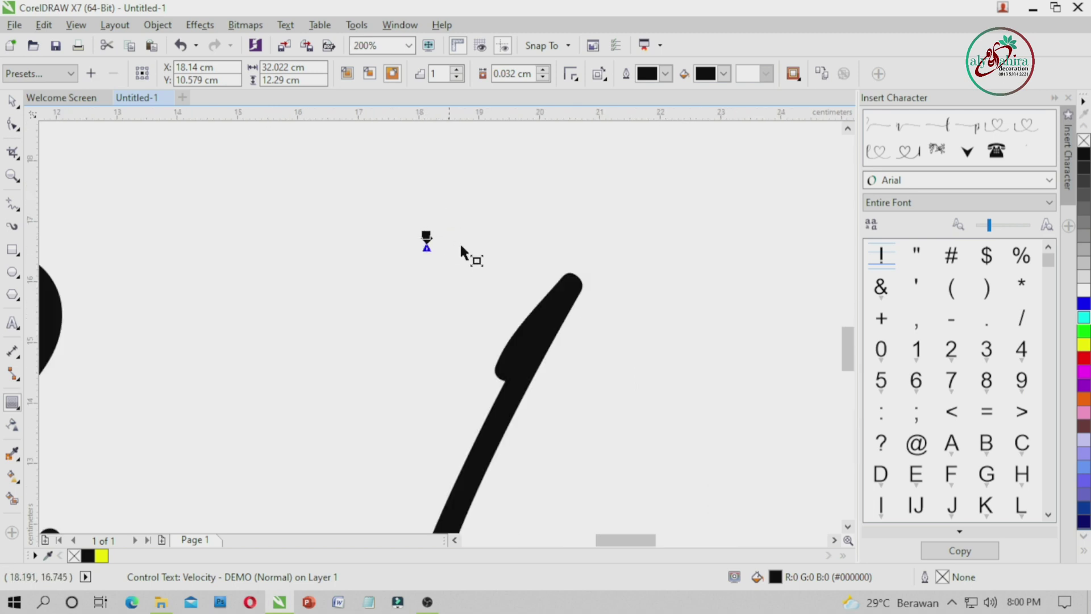
click(723, 73)
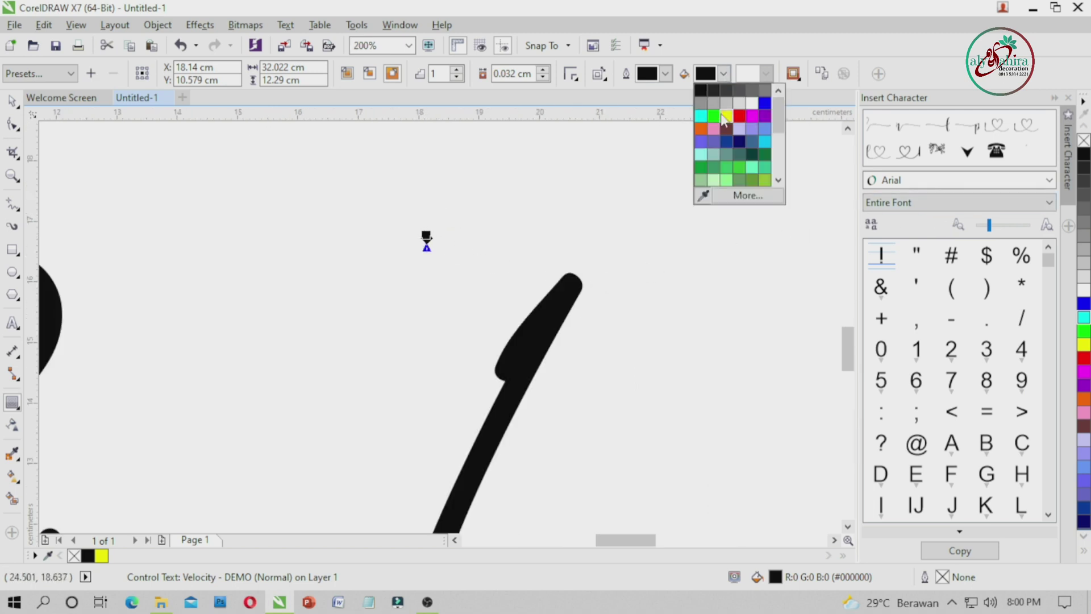
click(723, 119)
scroll(584, 288, up, 3)
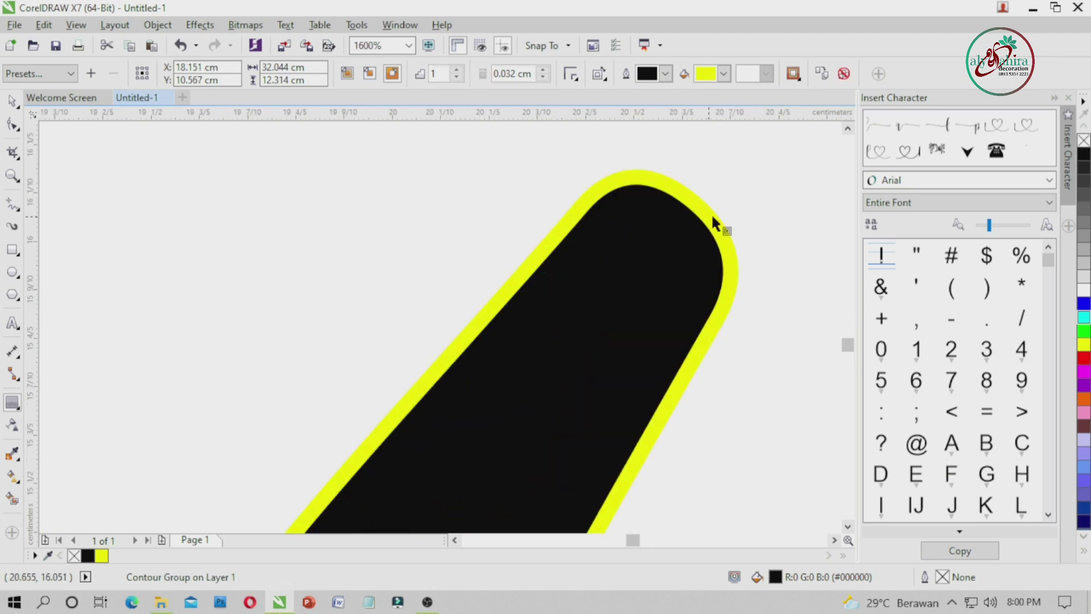
Break the first name's contour group apart into separate text and outline objects, and clear the selection.
key(ctrl+k)
click(12, 100)
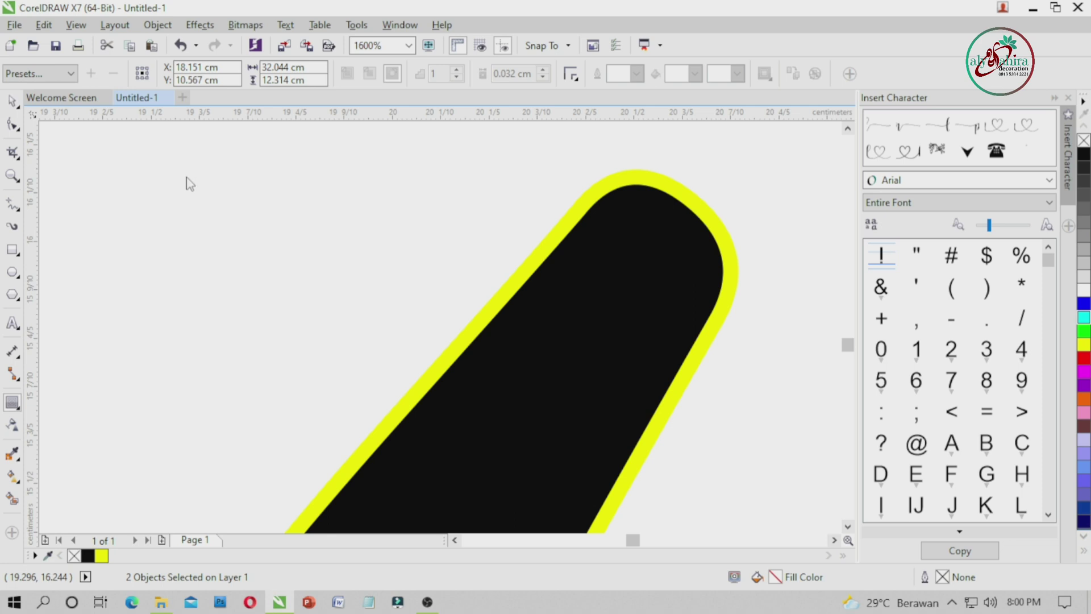
scroll(636, 289, down, 2)
key(Escape)
scroll(643, 292, down, 2)
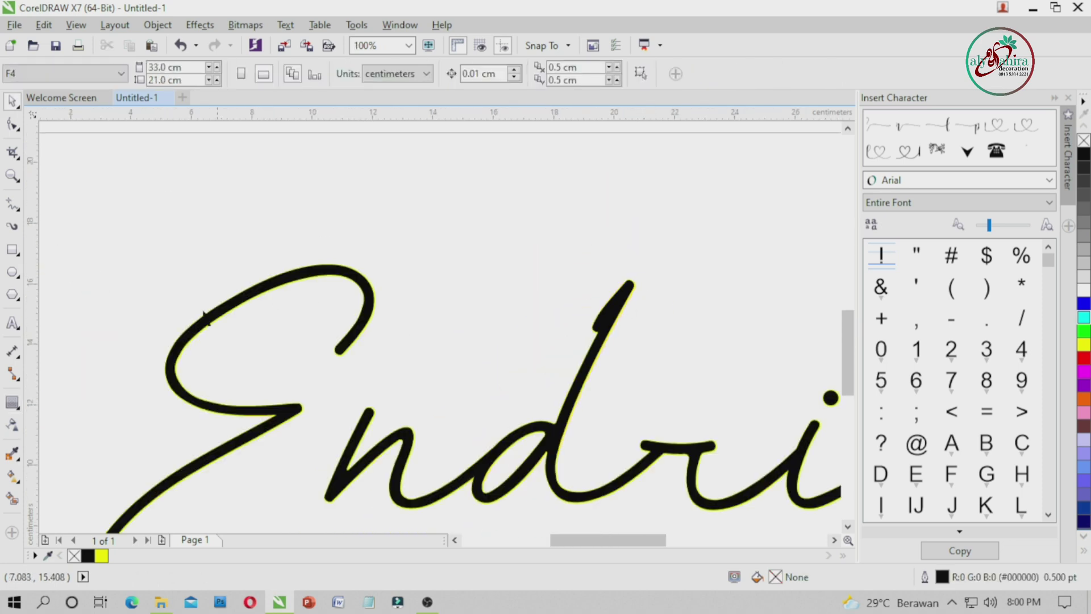
Try adding an orange one-step outside contour of 0.032 cm around the first name's separated yellow outline.
scroll(163, 364, up, 3)
click(203, 339)
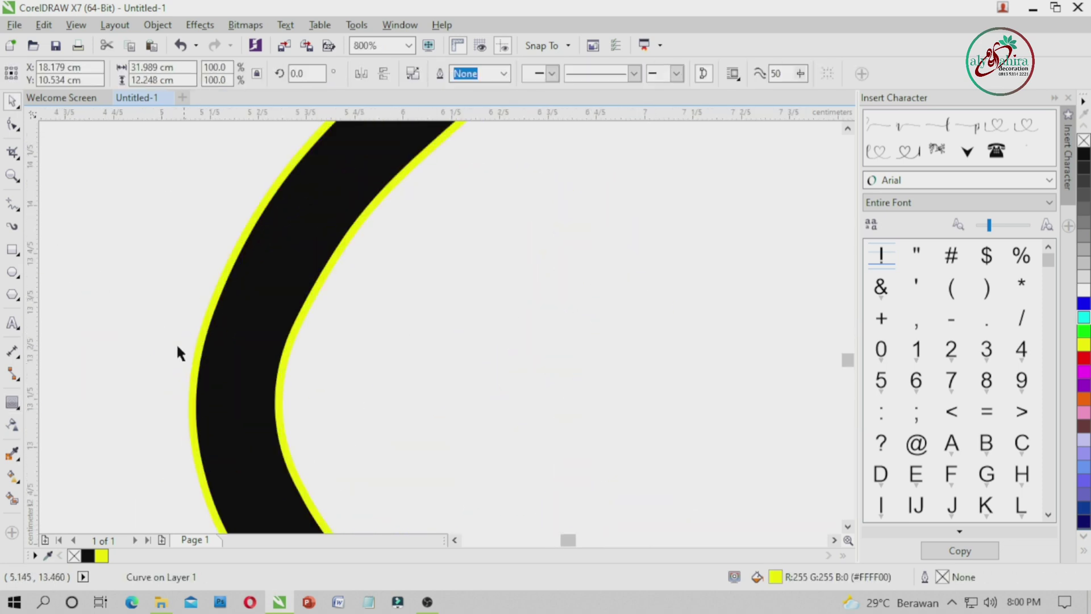
click(12, 403)
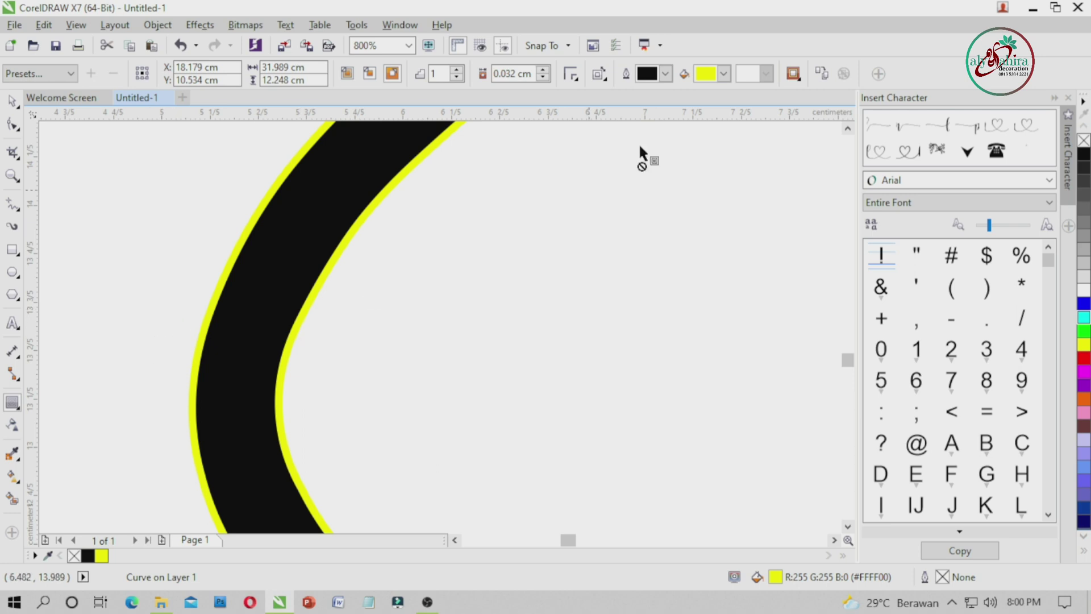
click(724, 74)
click(700, 104)
scroll(561, 233, down, 1)
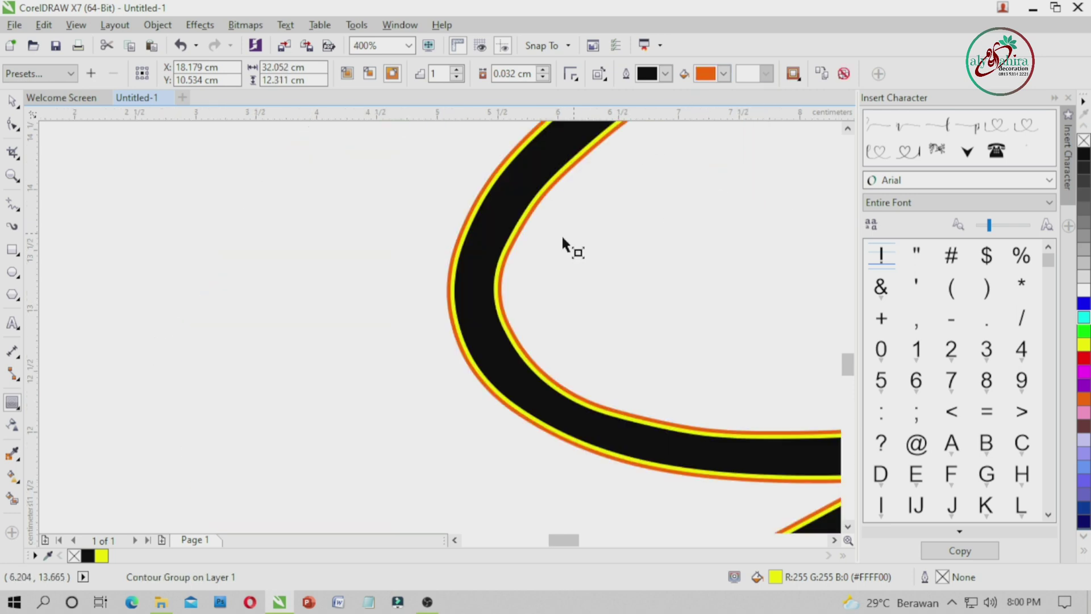
scroll(470, 224, up, 3)
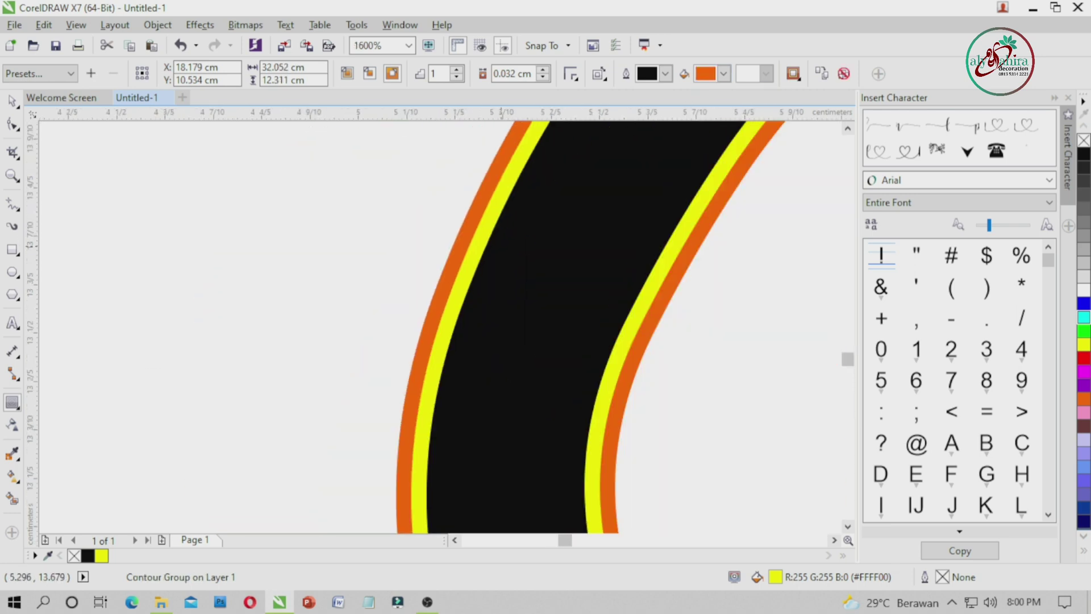
key(ctrl+z)
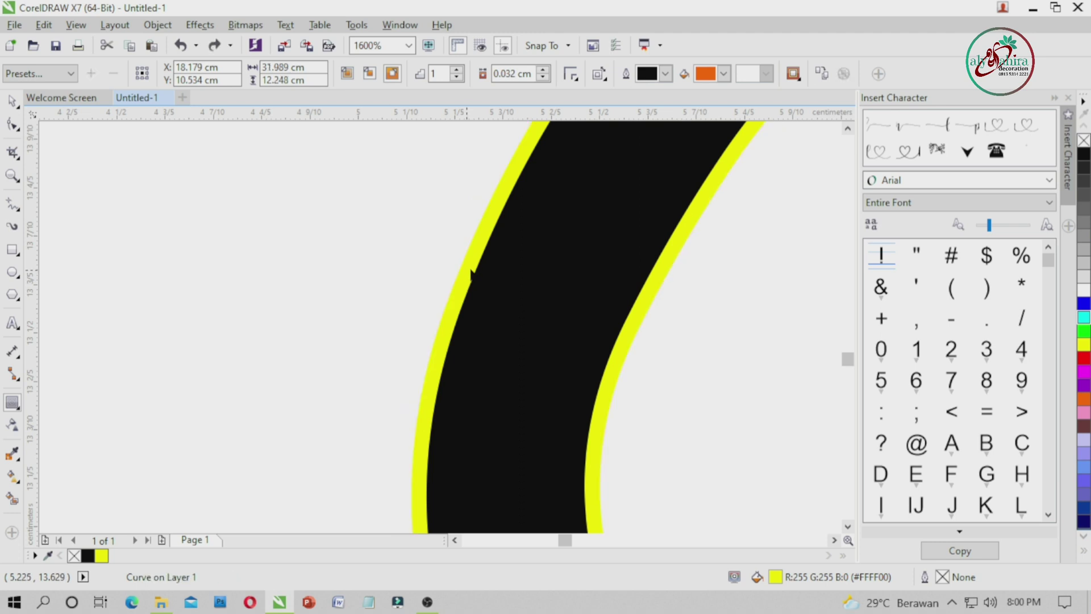
drag(428, 268, 420, 267)
drag(263, 252, 387, 303)
click(586, 325)
scroll(503, 322, down, 3)
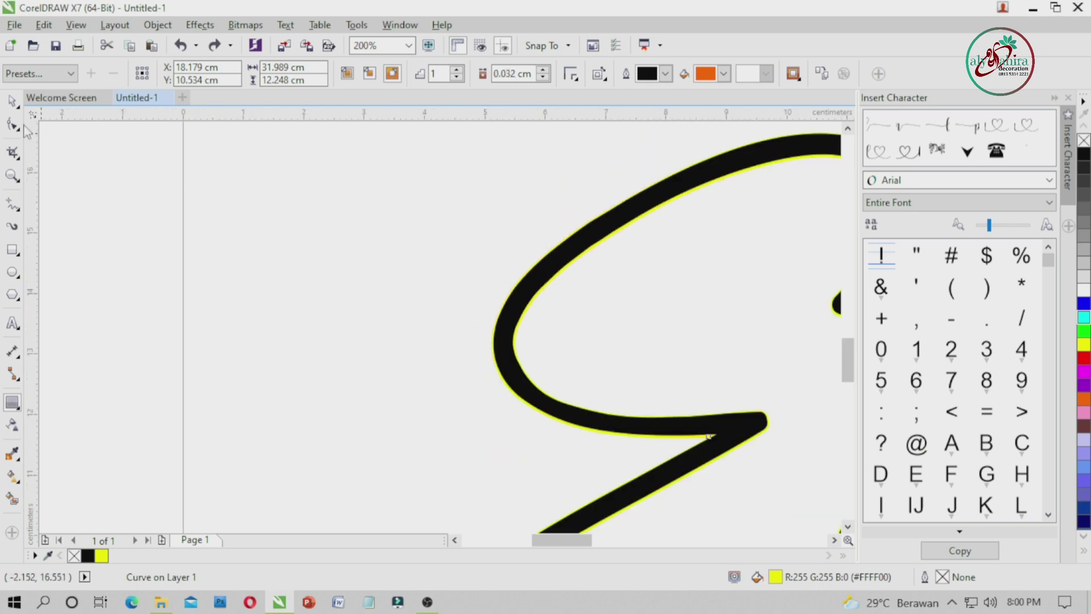
Try moving the separated yellow outline away from the first name's black lettering, and undo the move.
click(13, 102)
scroll(555, 263, down, 1)
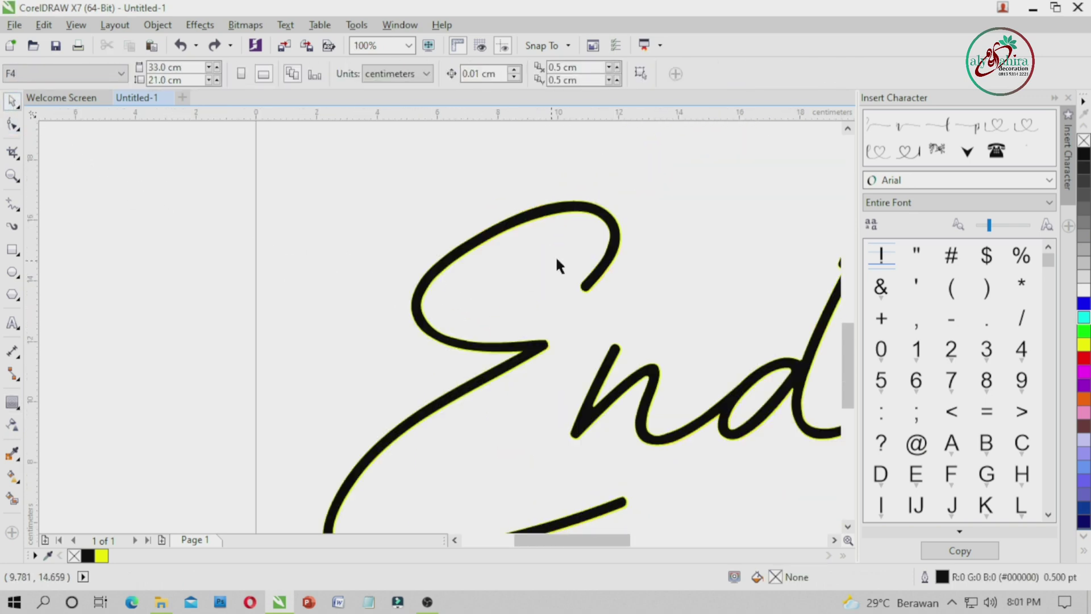
scroll(618, 227, up, 4)
click(263, 357)
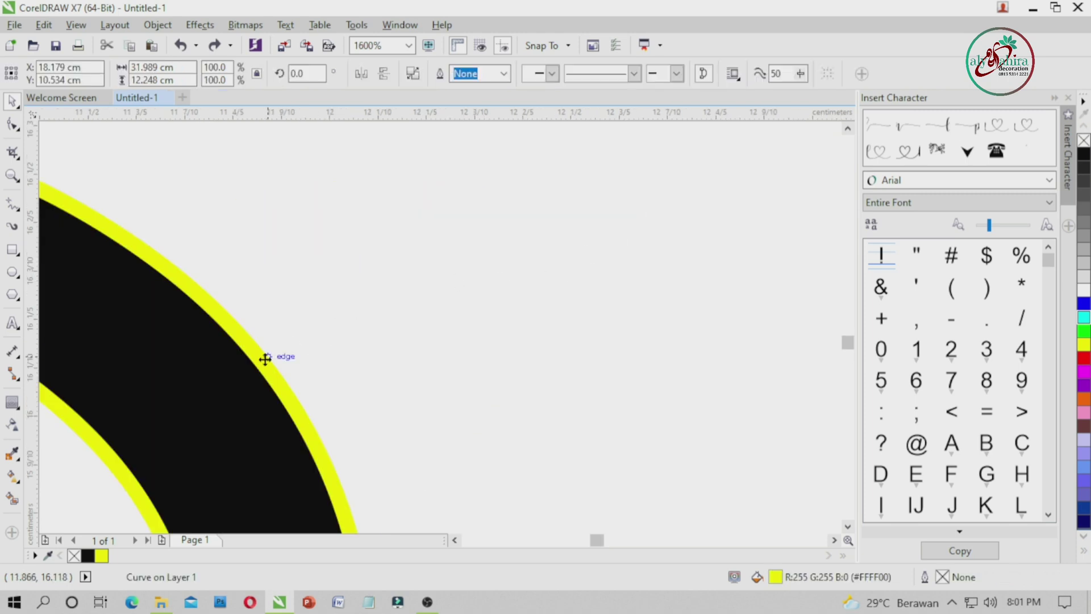
drag(264, 358, 448, 305)
key(ctrl+z)
click(539, 241)
Try to add an orange outside contour around the yellow outline from the curves of the first name's capital letter.
click(270, 359)
click(13, 403)
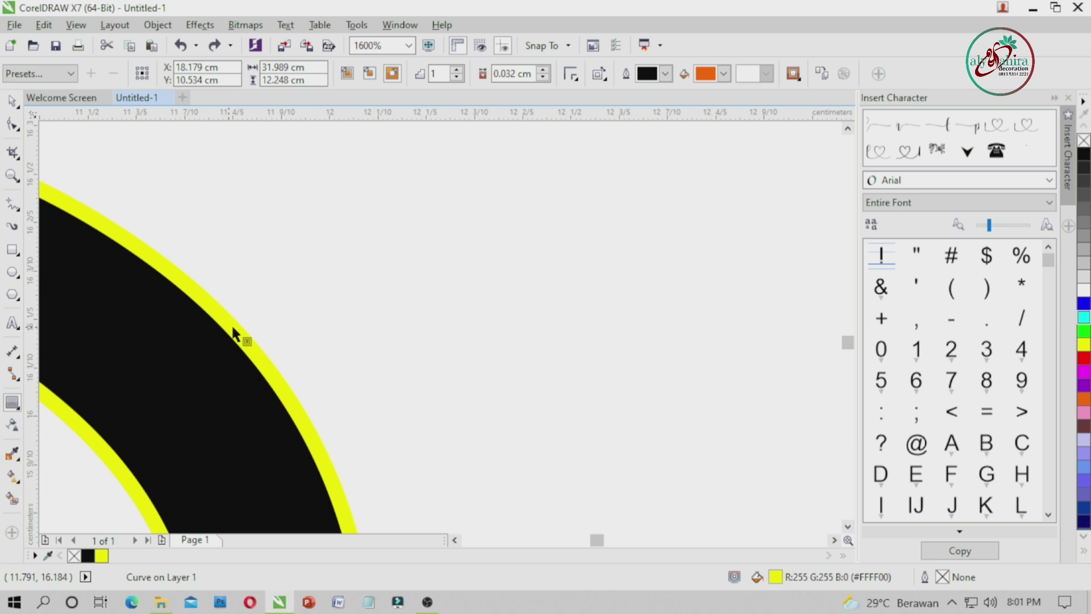
drag(327, 271, 471, 319)
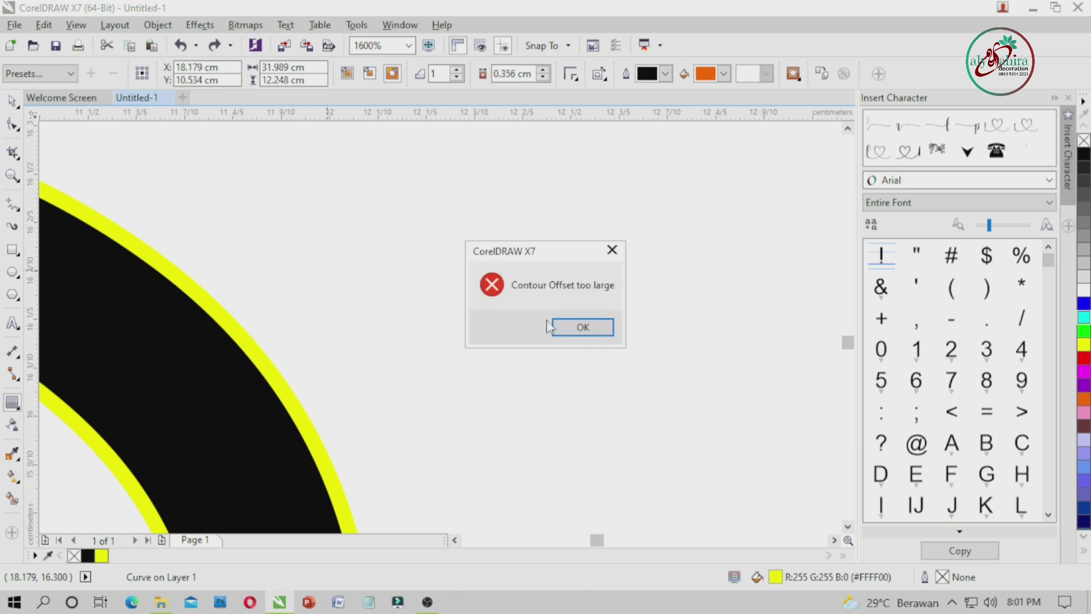
click(591, 326)
scroll(606, 325, down, 3)
scroll(570, 347, down, 4)
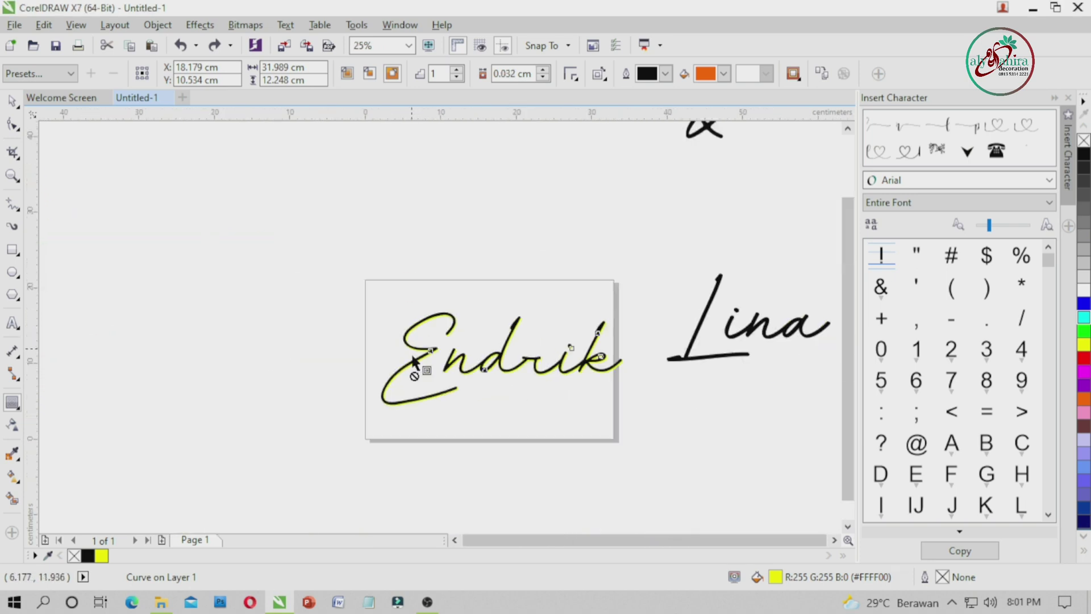
scroll(415, 370, up, 2)
scroll(432, 160, up, 2)
scroll(448, 206, down, 3)
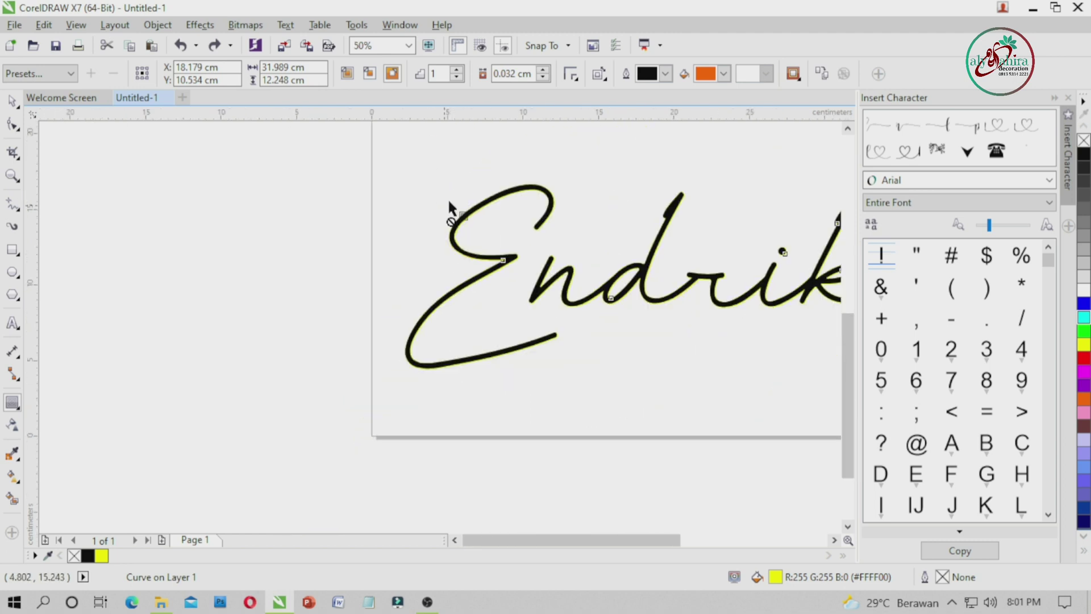
scroll(493, 292, up, 3)
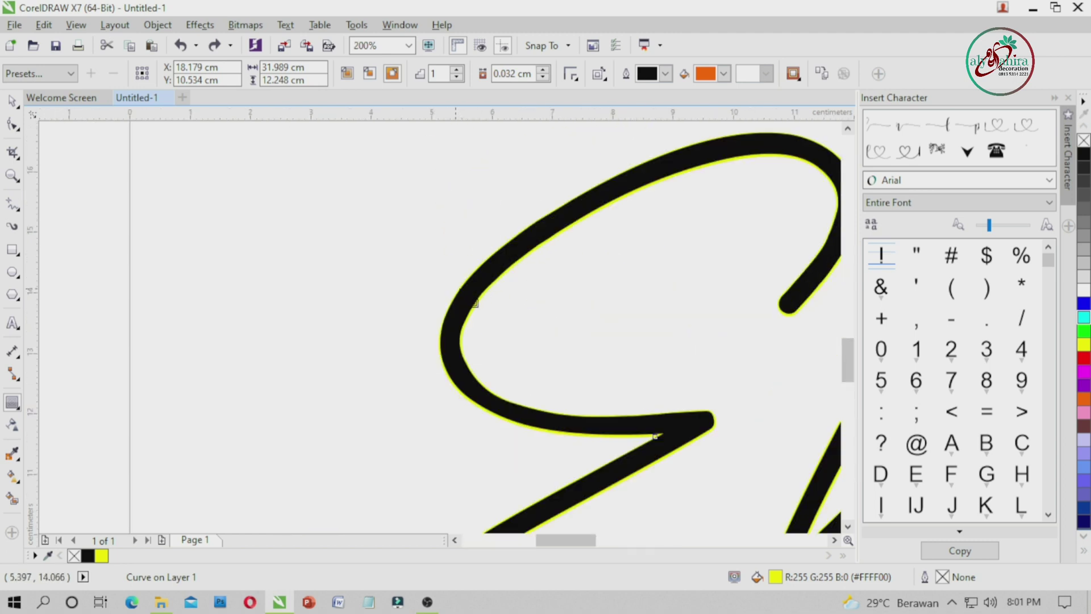
scroll(459, 290, up, 1)
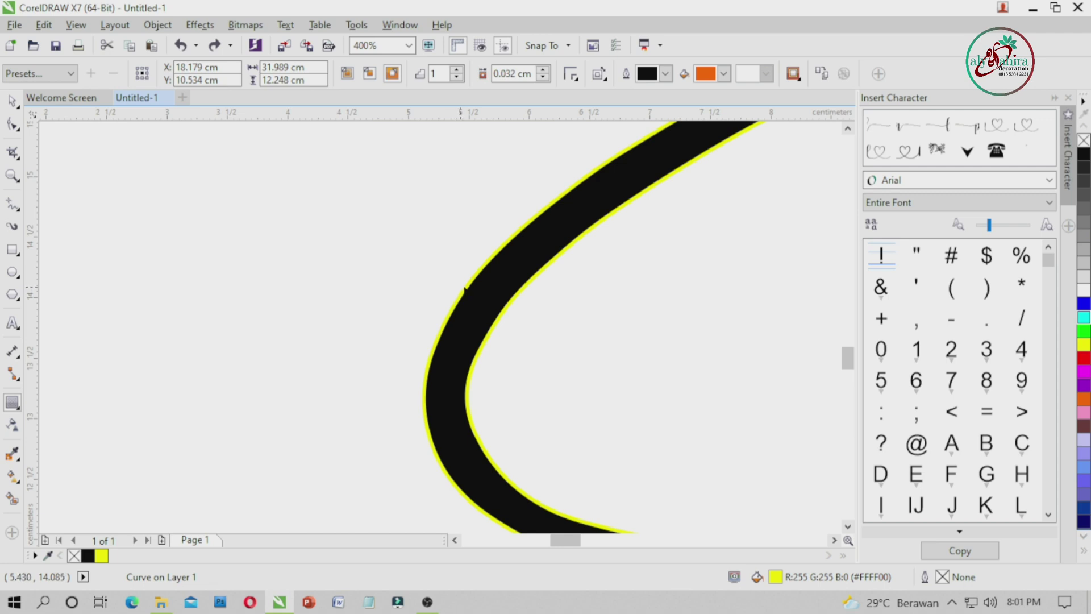
click(353, 278)
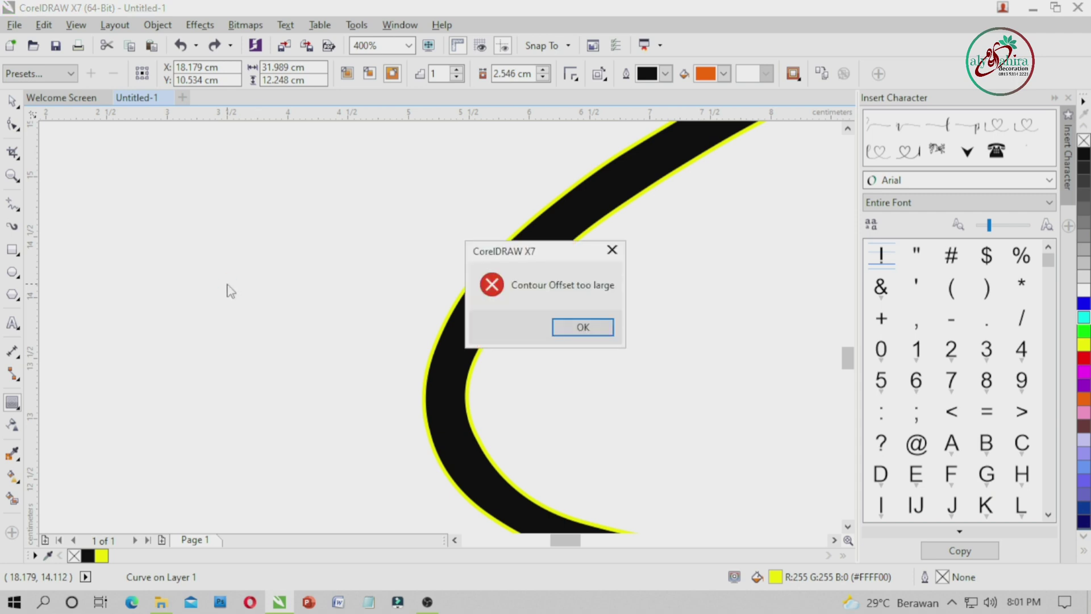
click(578, 327)
Add an orange one-step outside contour of about 0.364 cm around the first name's yellow outline.
scroll(479, 348, down, 2)
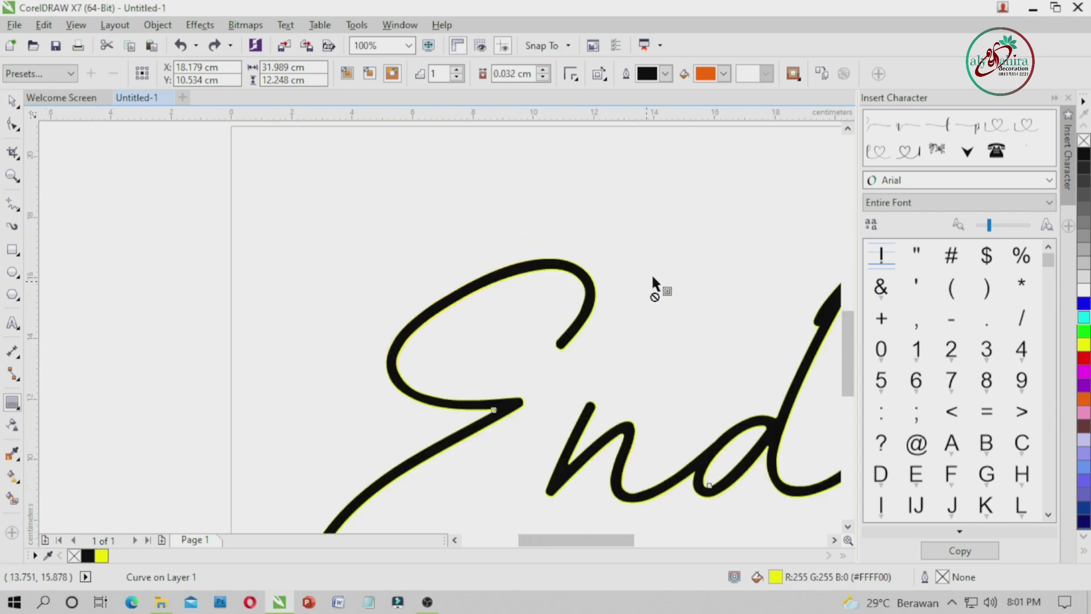
scroll(620, 341, down, 1)
scroll(499, 458, up, 2)
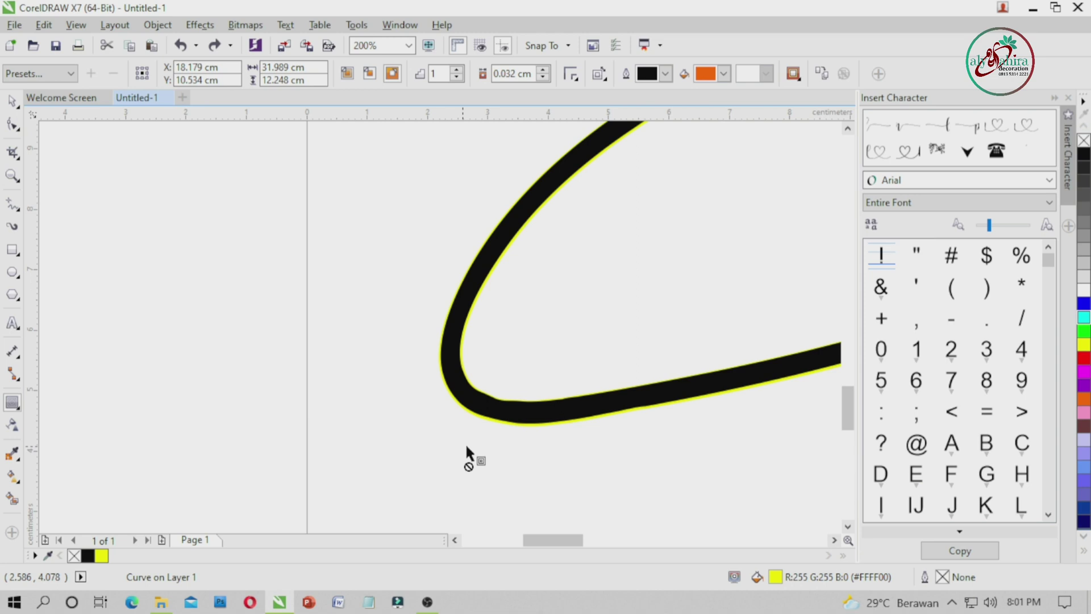
scroll(465, 372, up, 3)
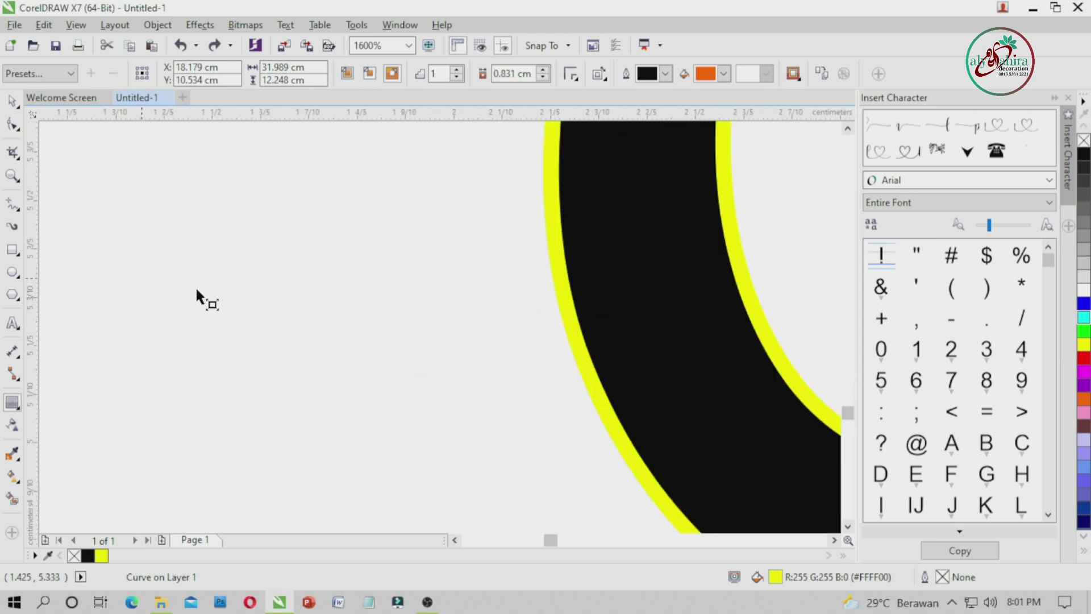
drag(363, 290, 366, 292)
scroll(356, 341, down, 5)
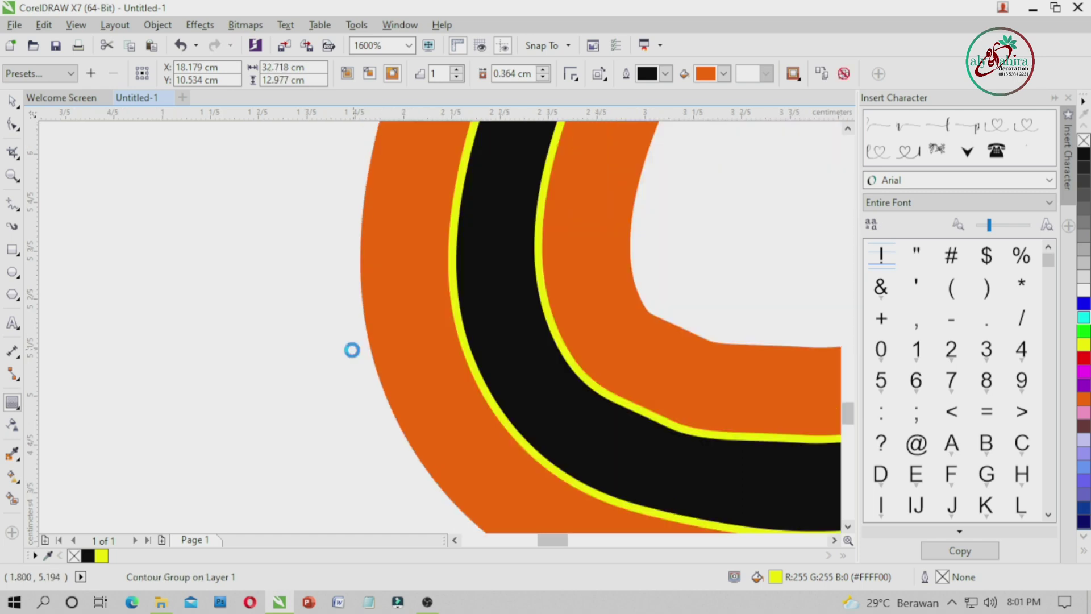
scroll(361, 328, up, 3)
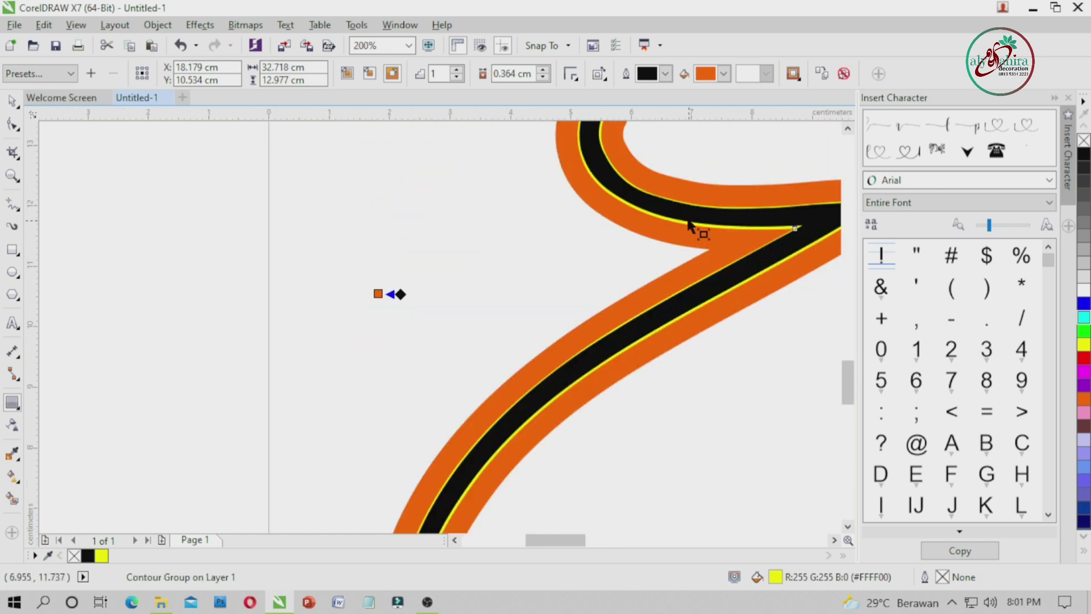
Narrow the first name's orange contour to an offset of about 0.191 cm and check the whole lettering.
drag(144, 414, 165, 413)
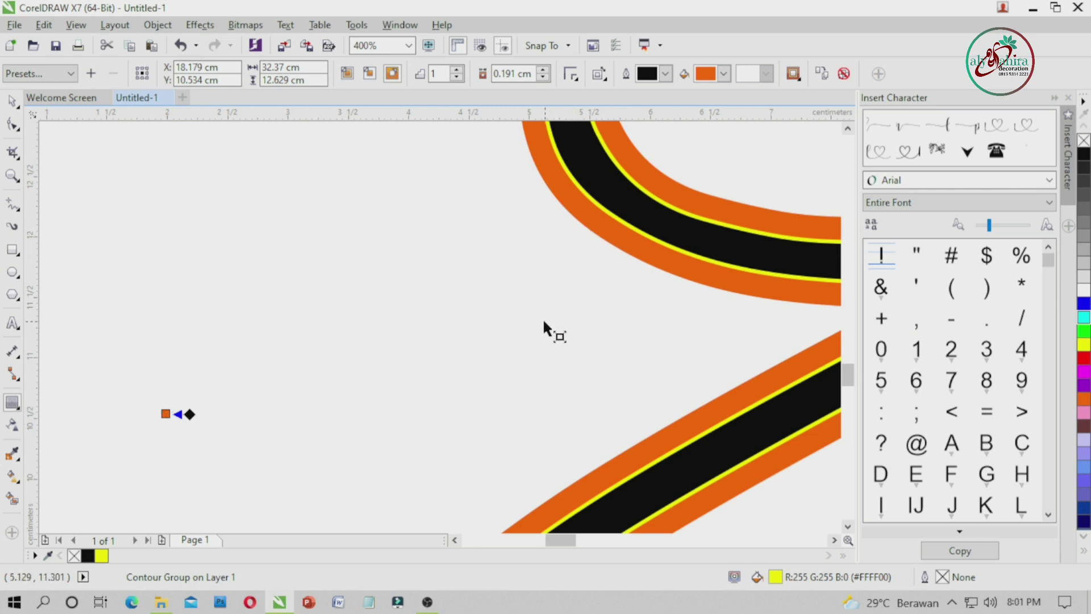
click(12, 101)
click(44, 473)
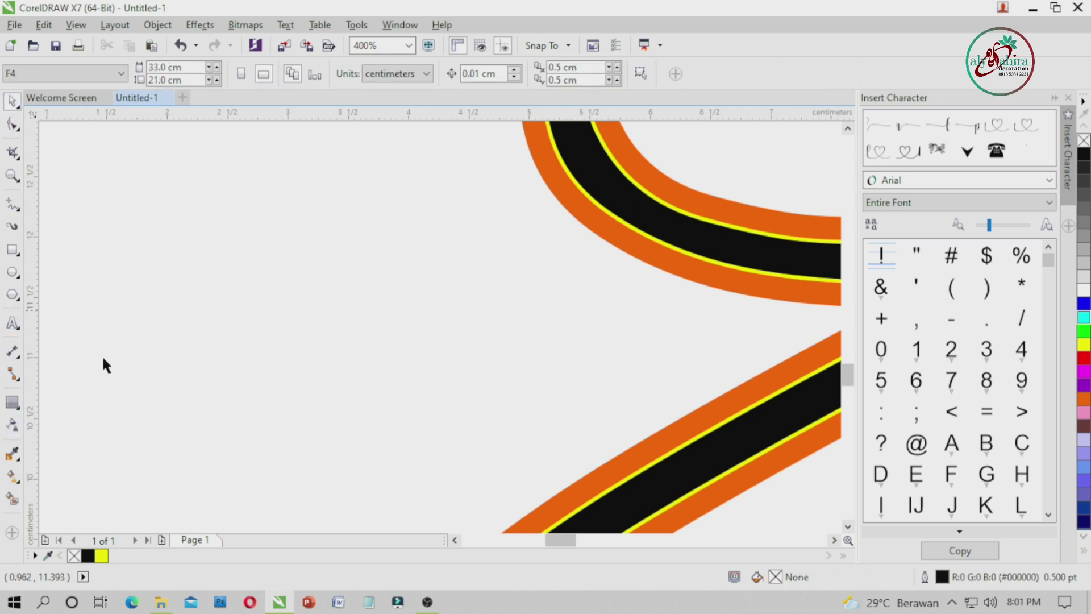
scroll(215, 387, down, 3)
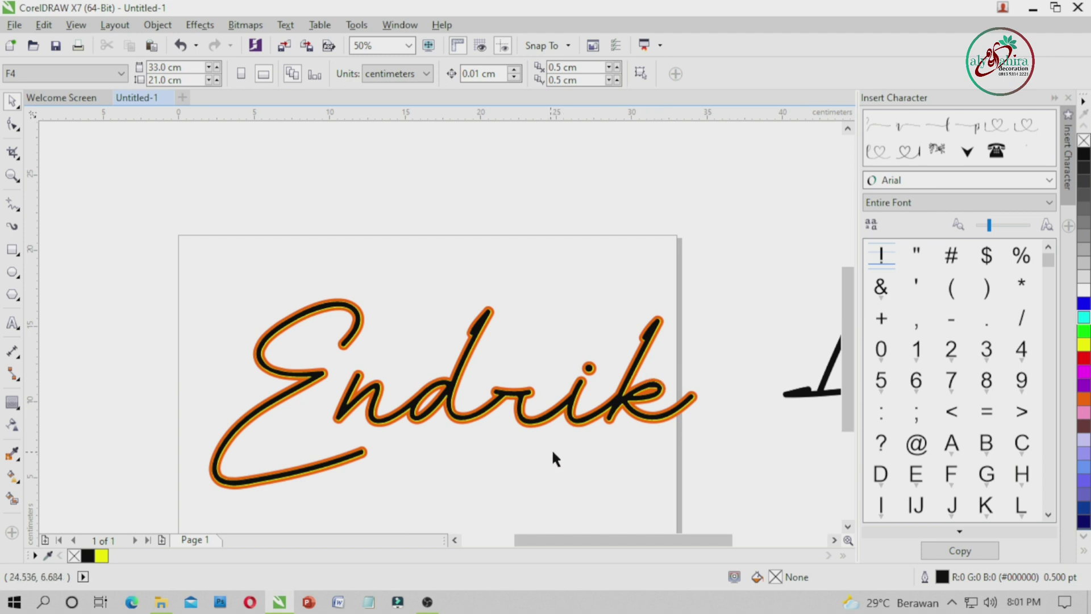
scroll(578, 449, up, 1)
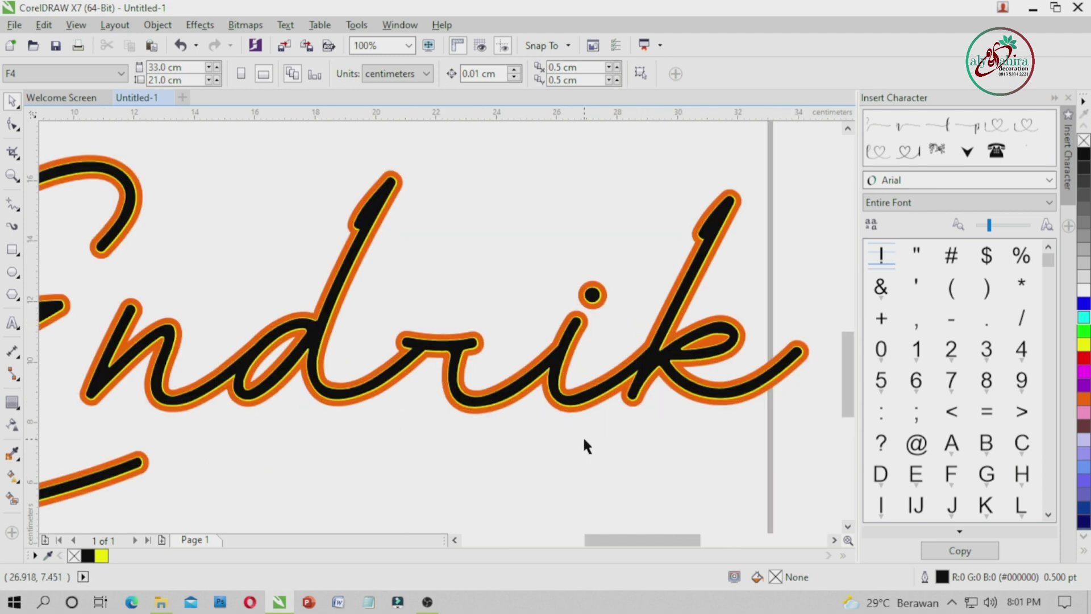
scroll(585, 444, down, 2)
scroll(193, 363, up, 3)
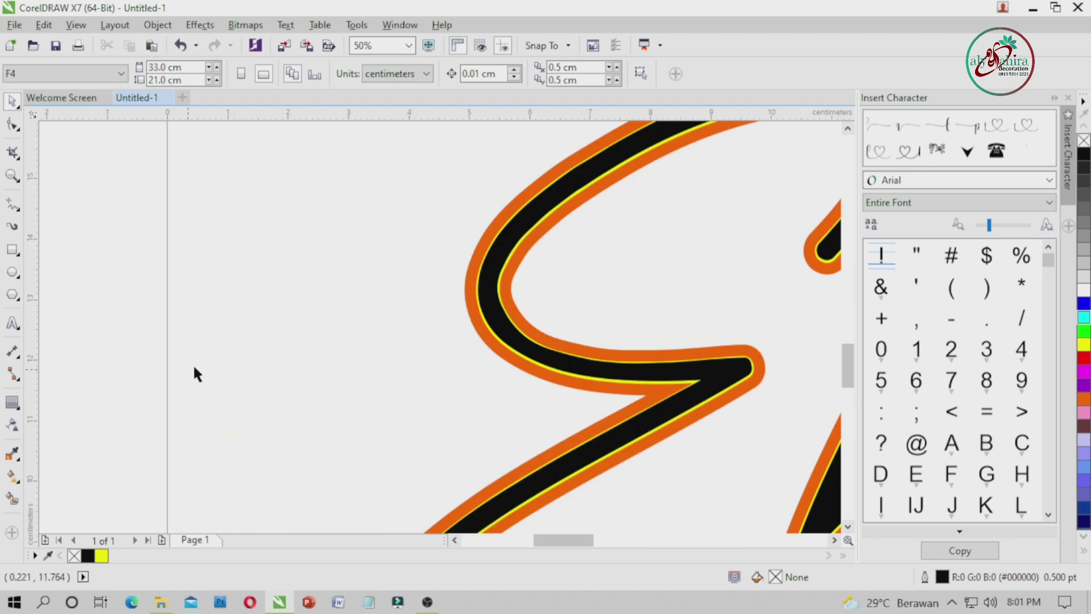
Reduce the orange contour around the first name further, to an offset of about 0.111 cm.
click(473, 322)
click(12, 402)
scroll(214, 388, down, 1)
scroll(214, 387, up, 2)
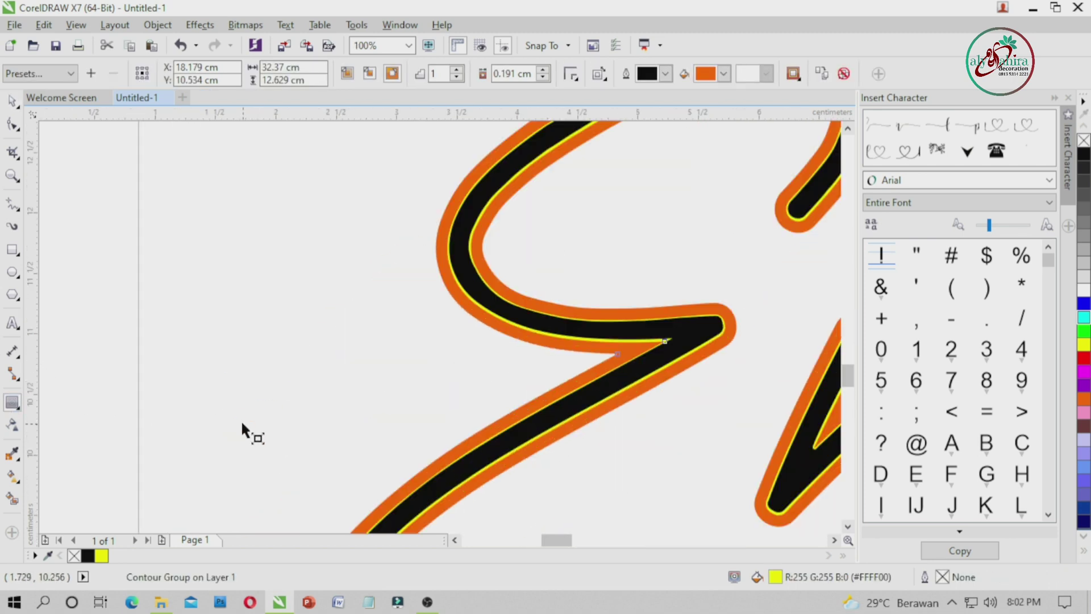
drag(274, 390, 283, 392)
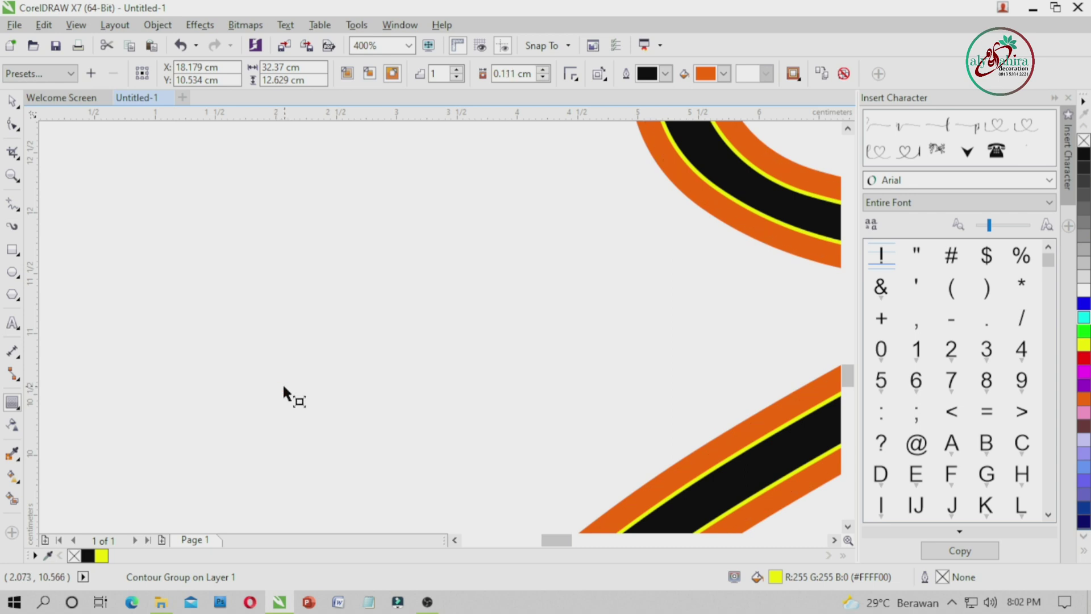
scroll(243, 387, down, 1)
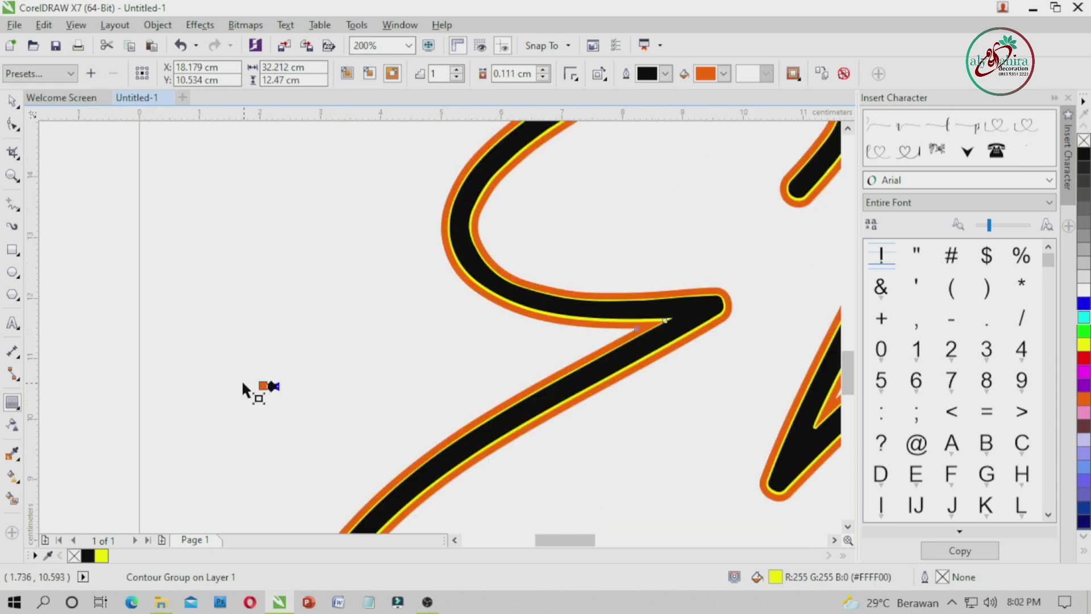
scroll(171, 339, down, 2)
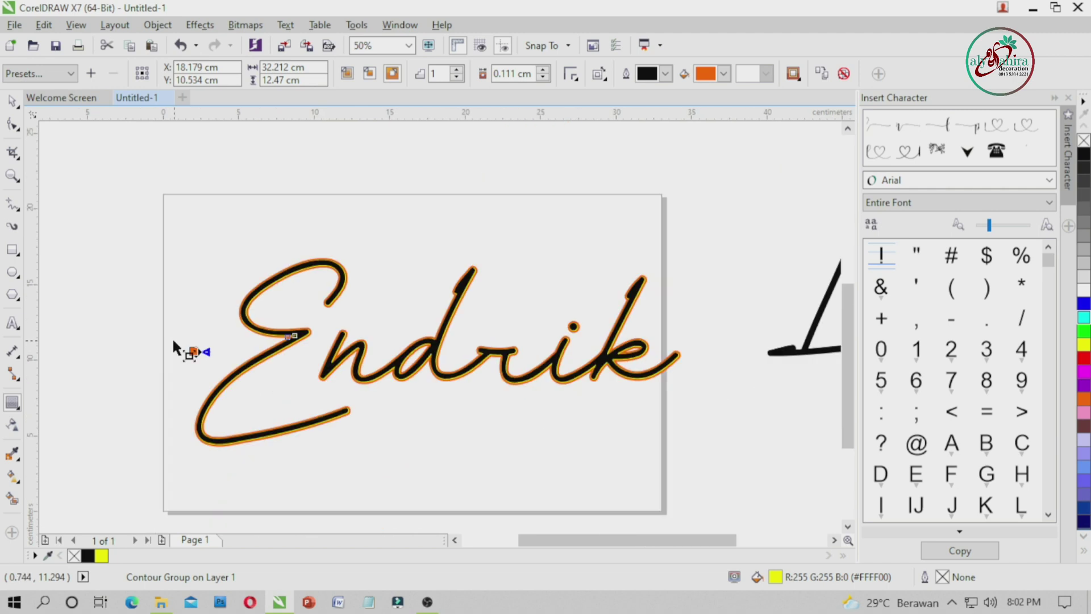
scroll(155, 348, up, 2)
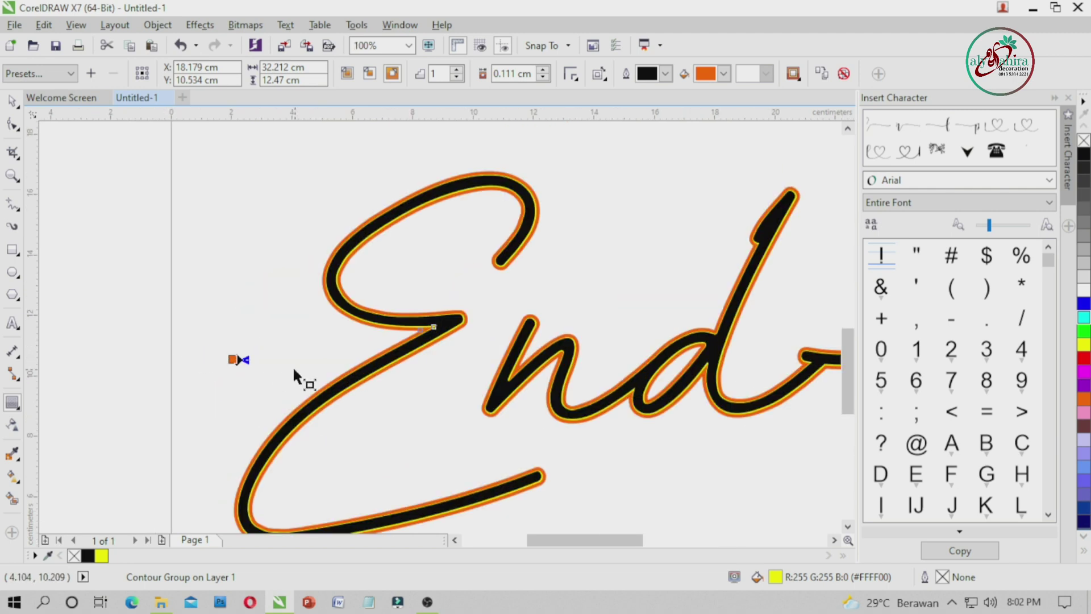
Try breaking the first name's orange contour group apart and picking out the separate orange outline, and undo the separation.
key(ctrl+k)
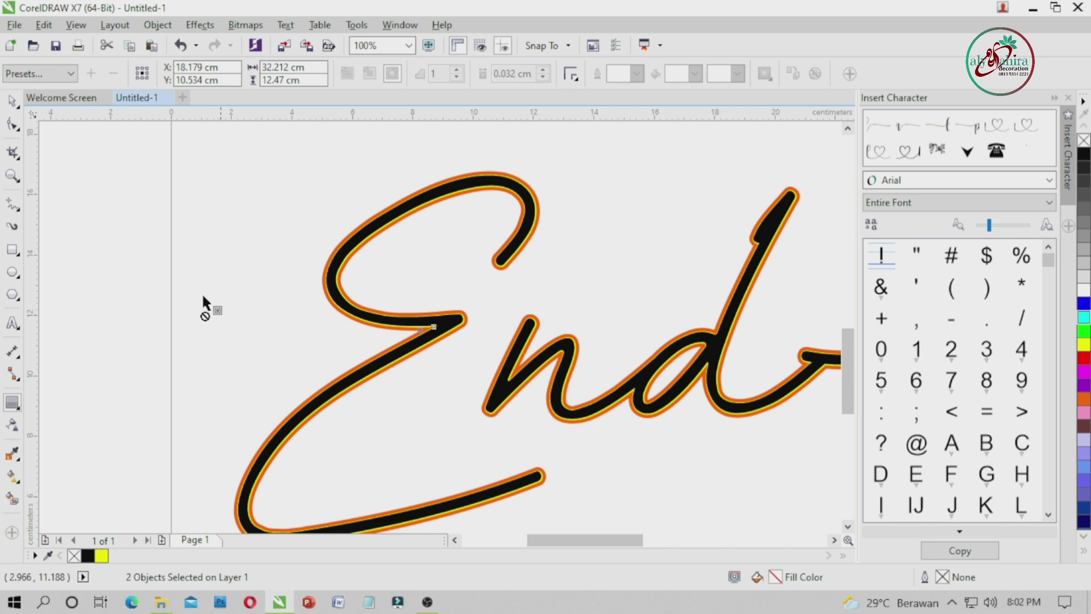
click(239, 261)
scroll(325, 292, up, 6)
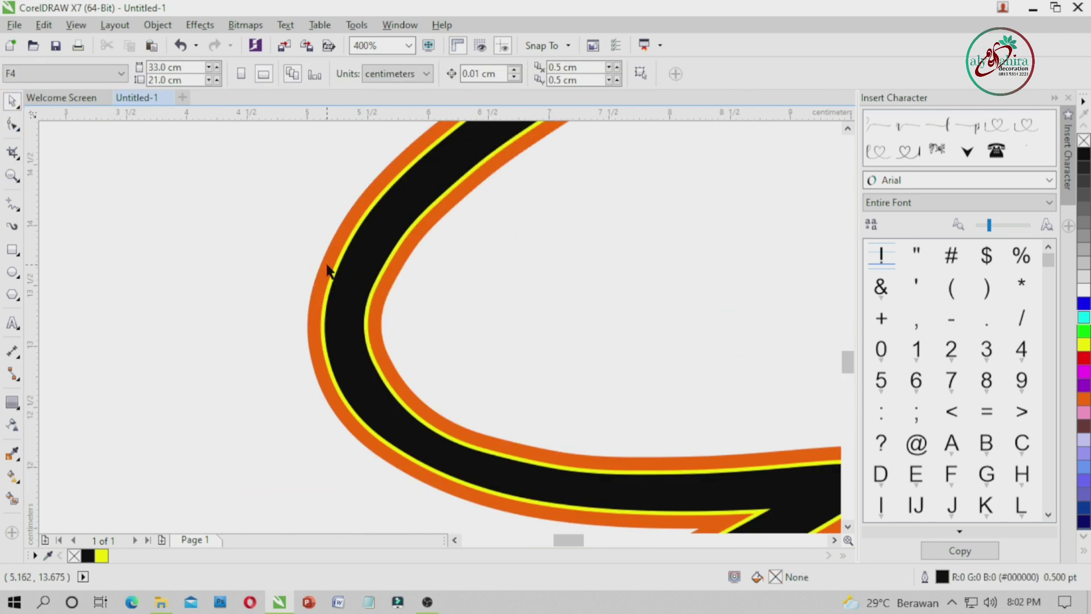
click(323, 292)
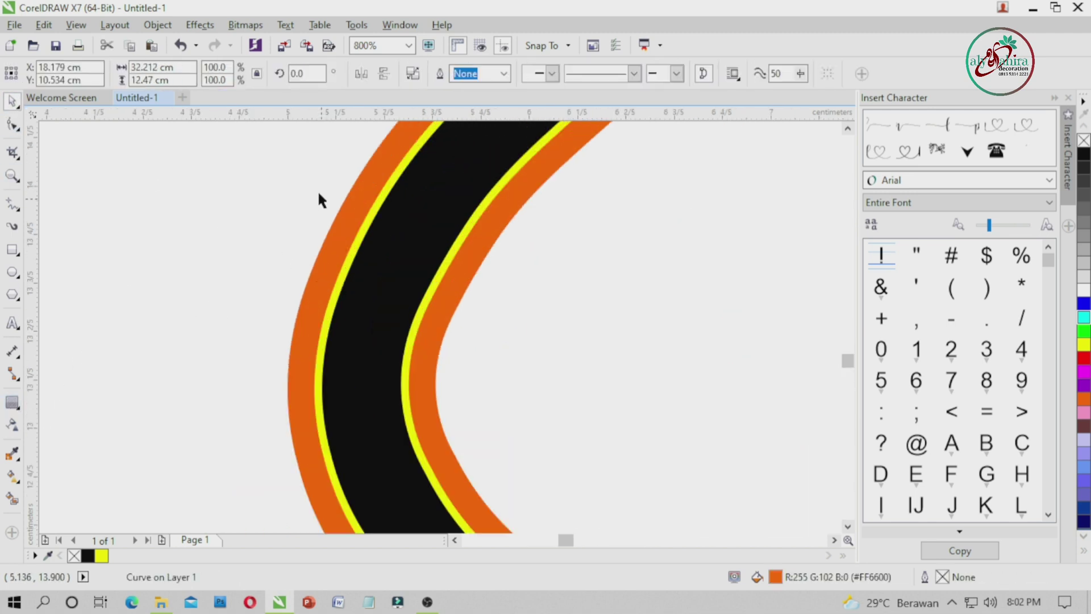
click(492, 274)
click(339, 256)
key(ctrl+z)
click(291, 252)
click(325, 252)
Confirm the first name's orange contour offset at 0.111 cm and clear the selection.
click(518, 73)
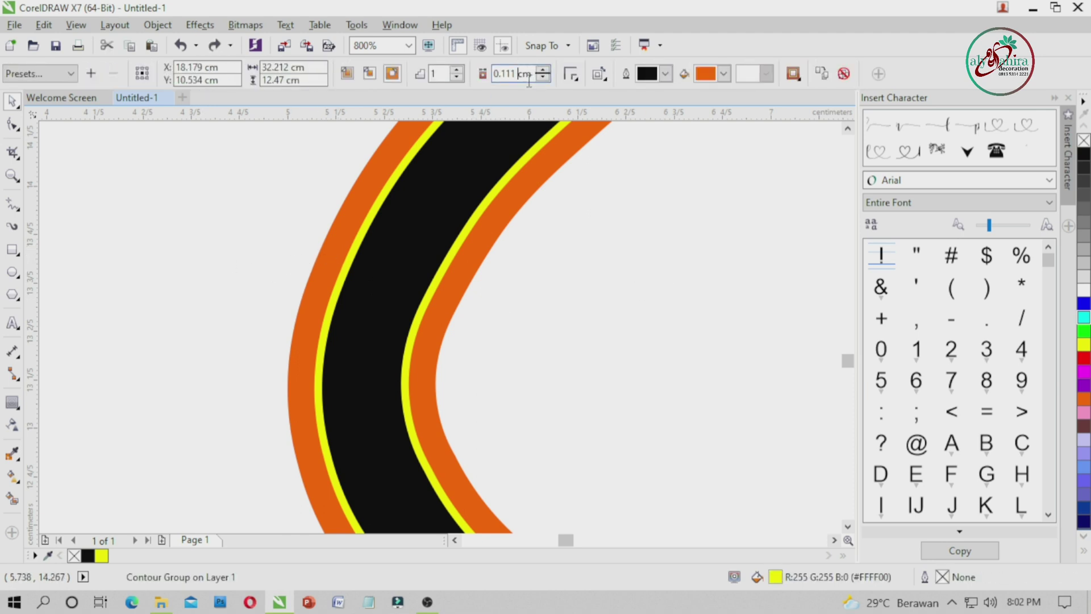
key(Return)
scroll(444, 264, down, 4)
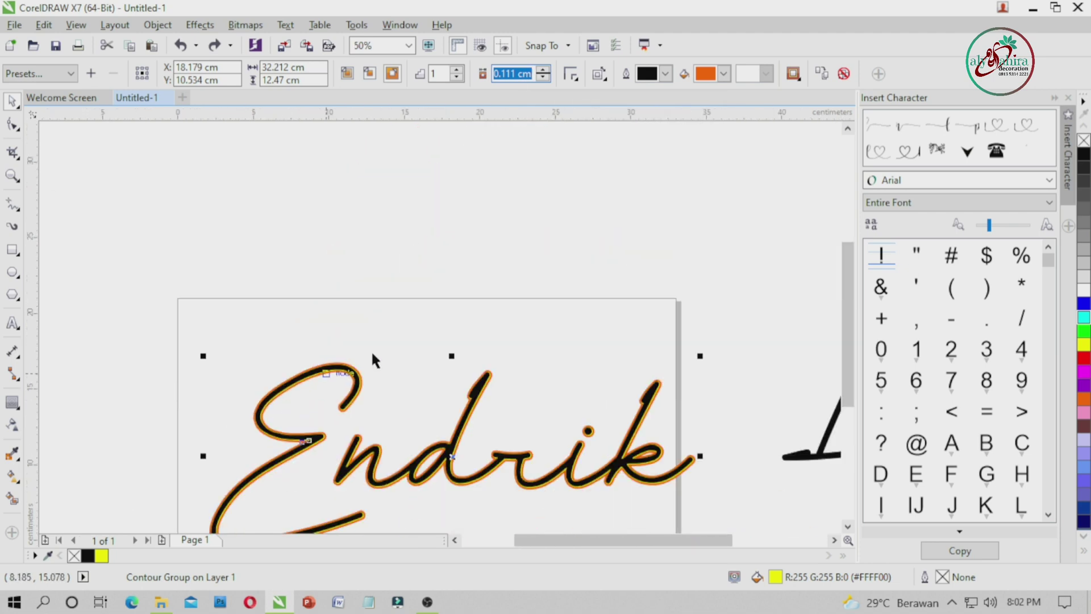
click(505, 279)
Add a one-step outside contour of 0.032 cm around the second name's lettering.
scroll(435, 354, down, 1)
scroll(628, 318, up, 3)
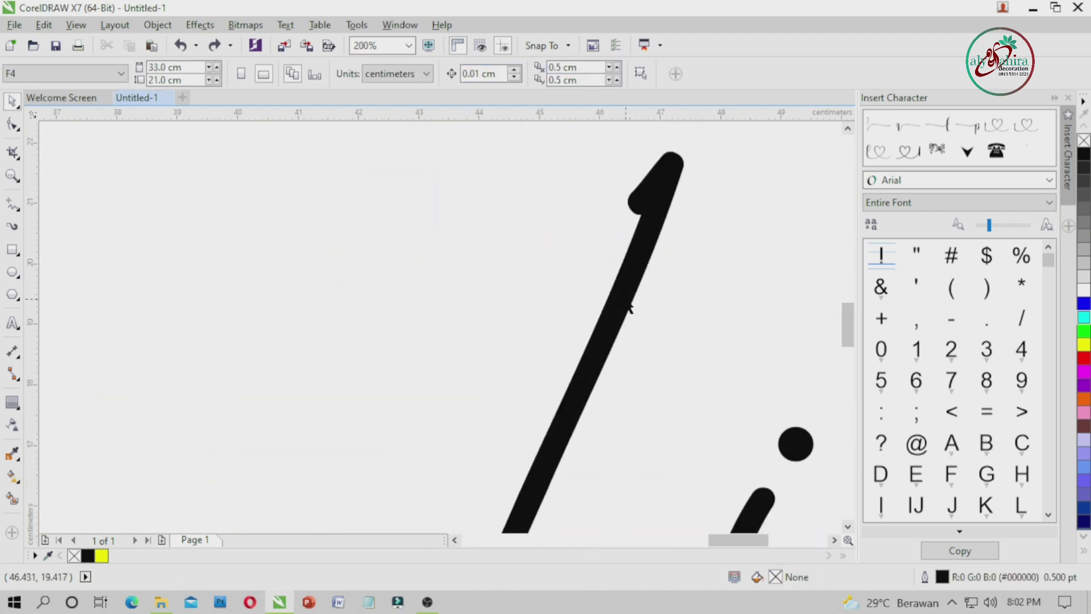
click(629, 310)
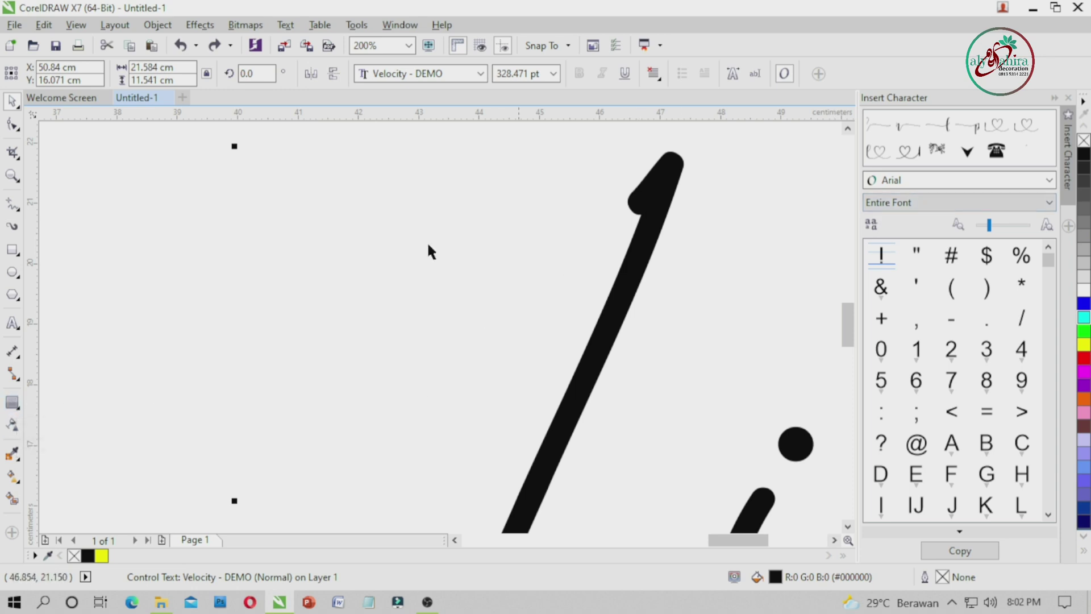
click(12, 402)
drag(687, 184, 699, 169)
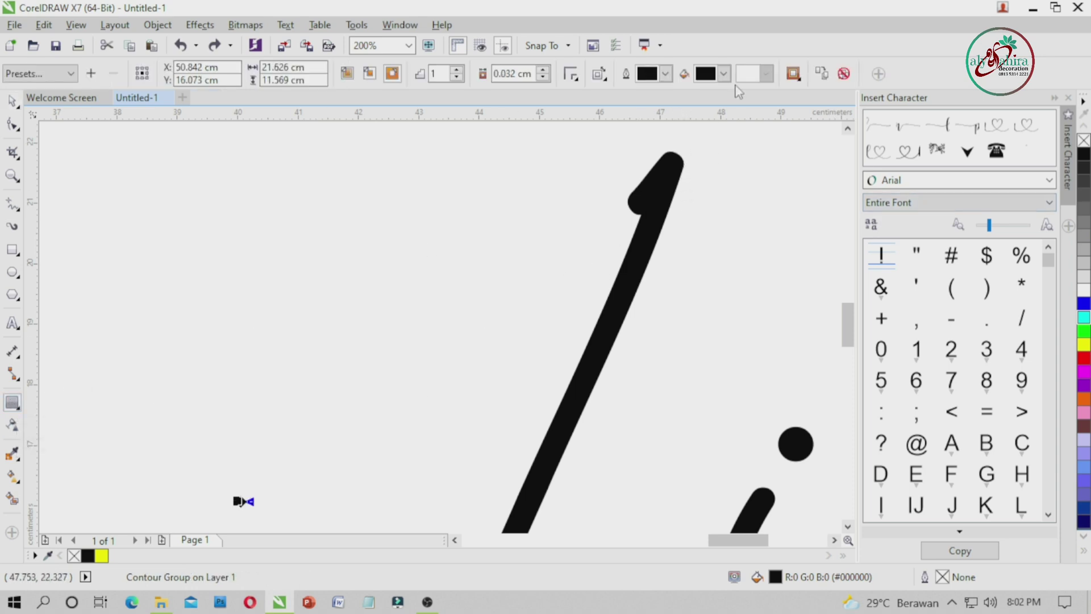
Change the second name's contour fill color to yellow and check its outline along the capital letter's strokes.
click(723, 74)
click(725, 115)
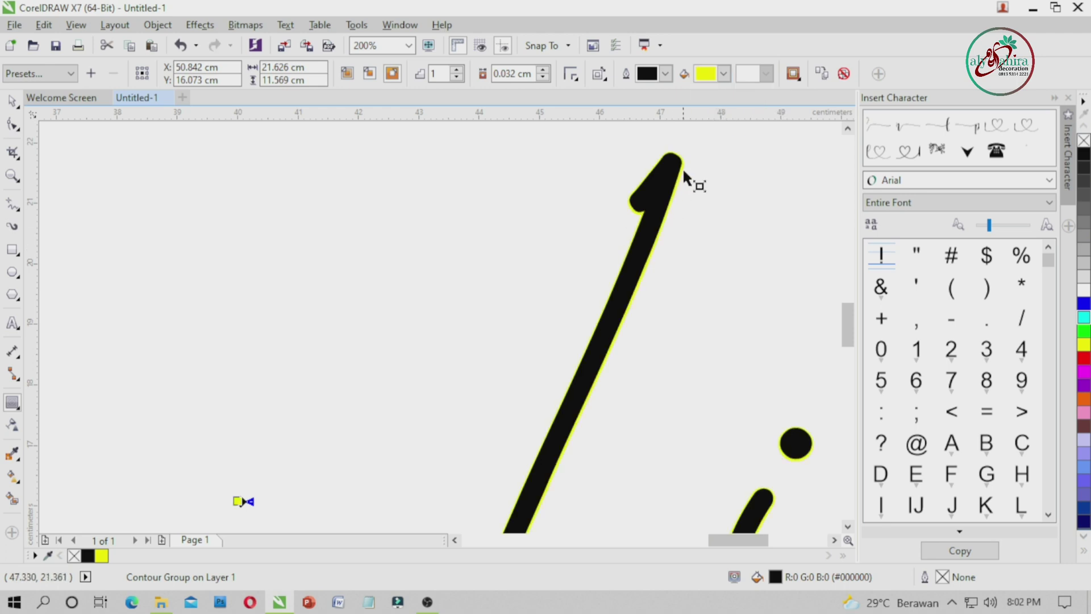
scroll(677, 227, down, 3)
scroll(612, 333, up, 4)
scroll(611, 333, down, 2)
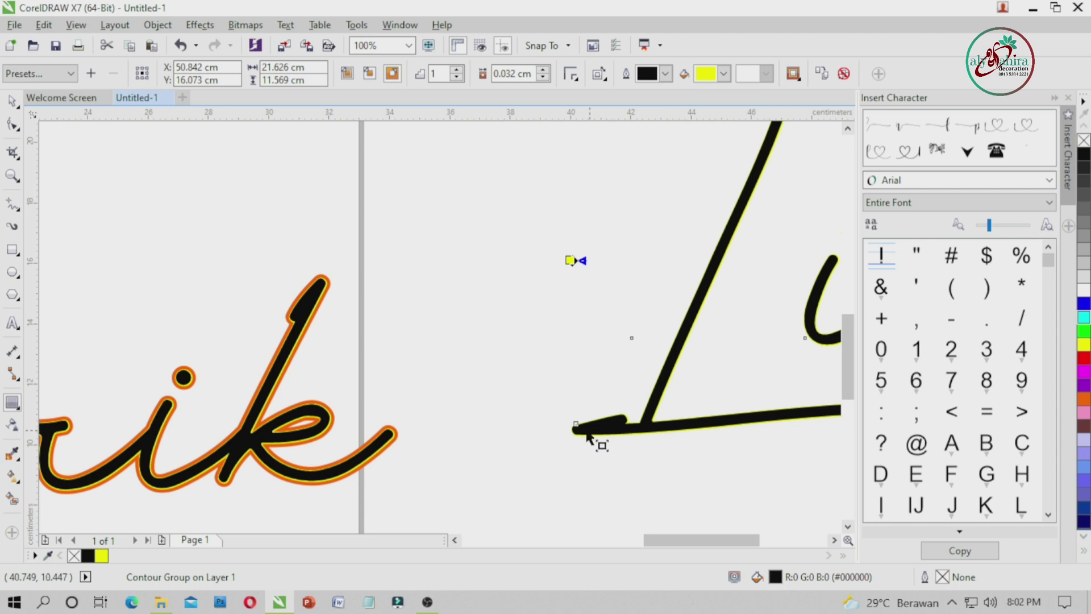
scroll(587, 434, up, 3)
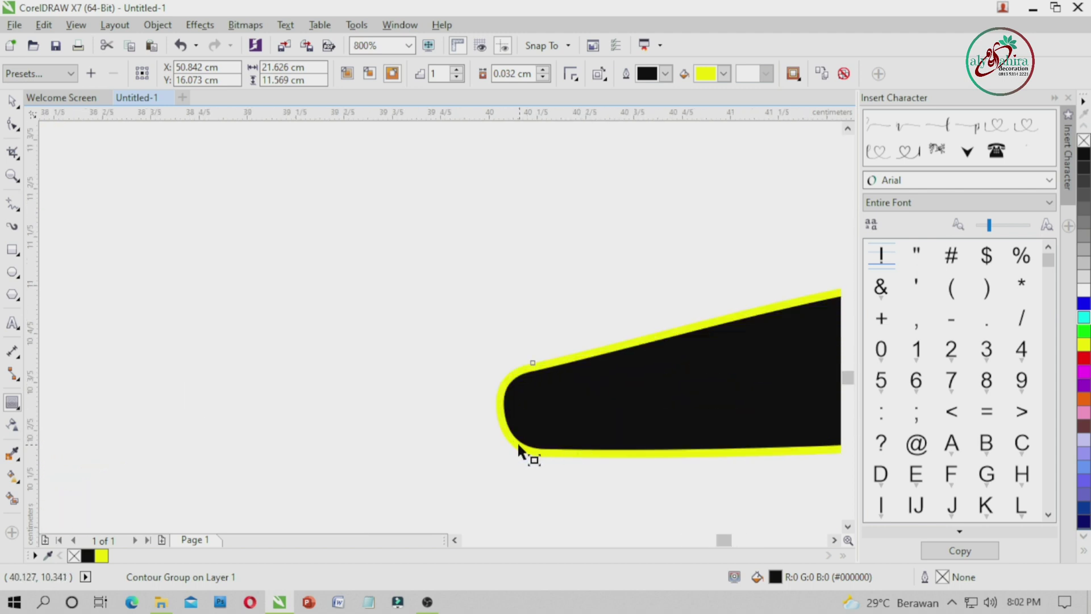
Try widening the second name's yellow contour to a 0.111 cm offset, and undo the offset changes.
click(418, 390)
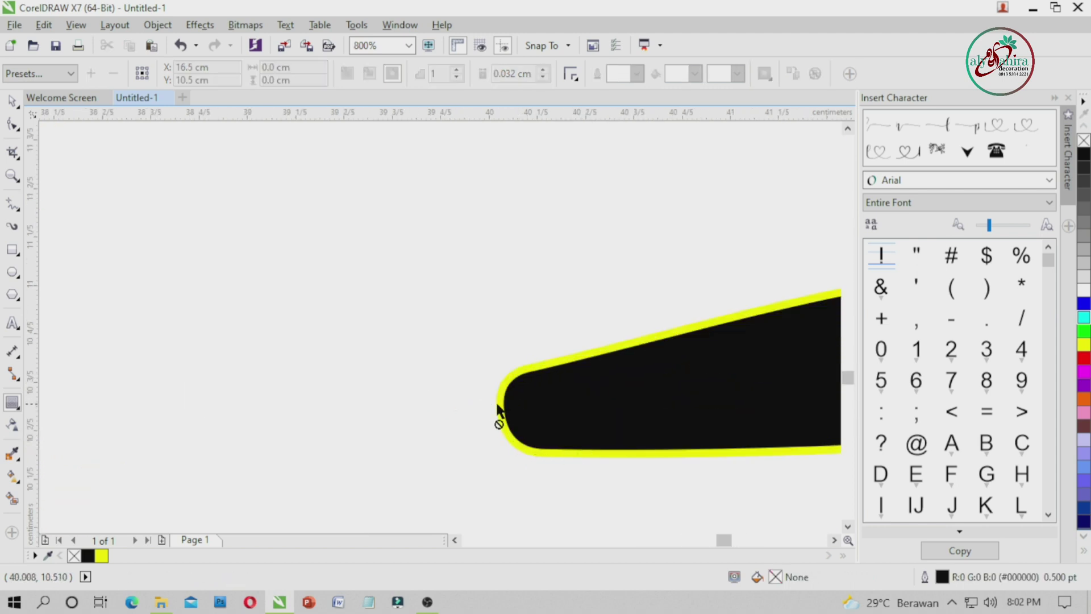
click(502, 408)
drag(481, 403, 452, 400)
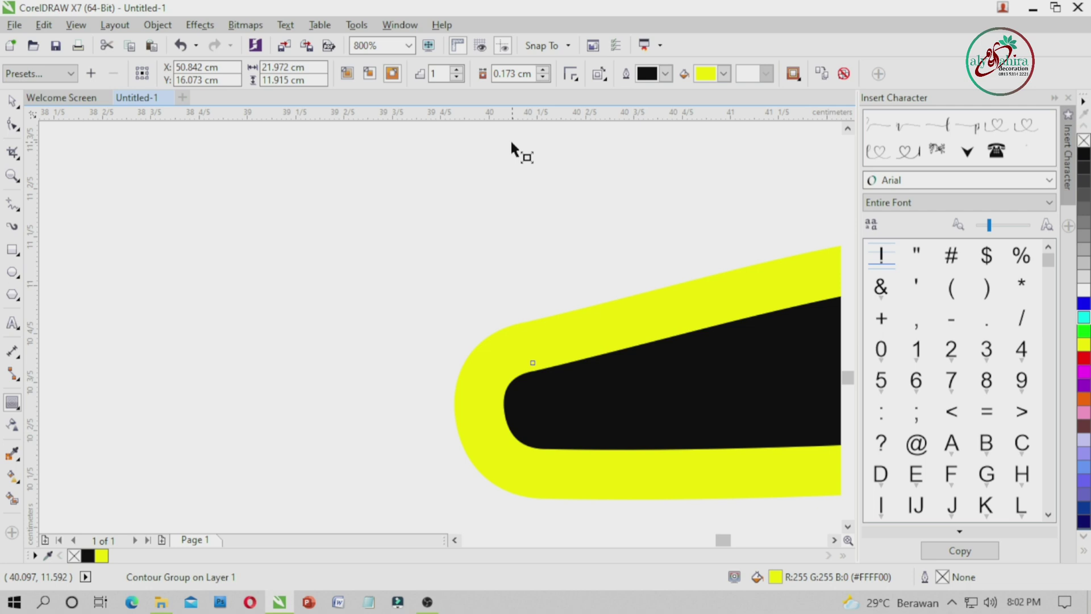
click(528, 73)
key(ctrl+a)
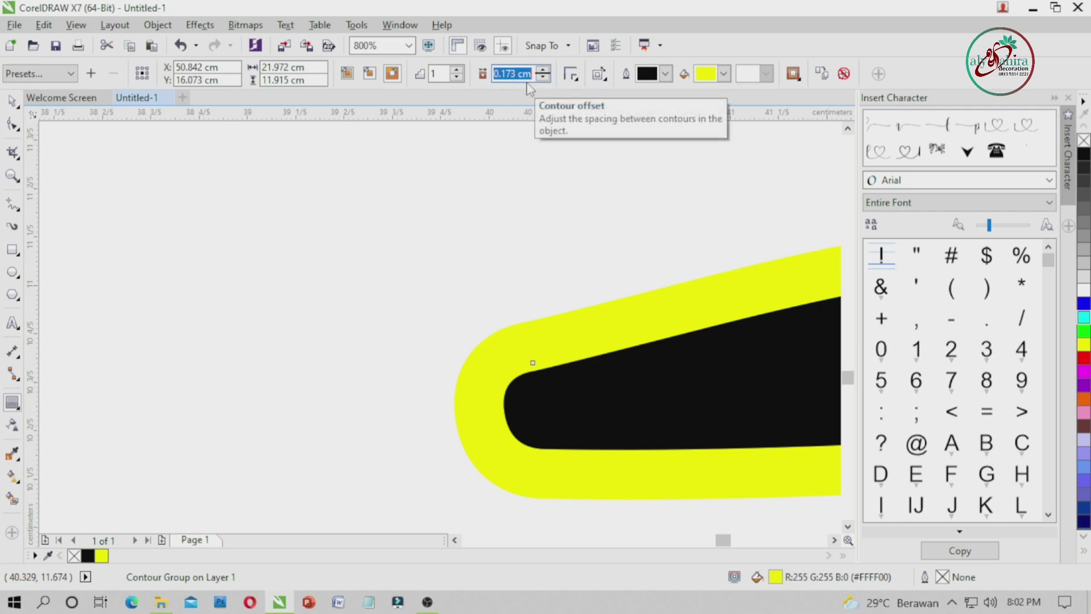
text(0.111)
key(Return)
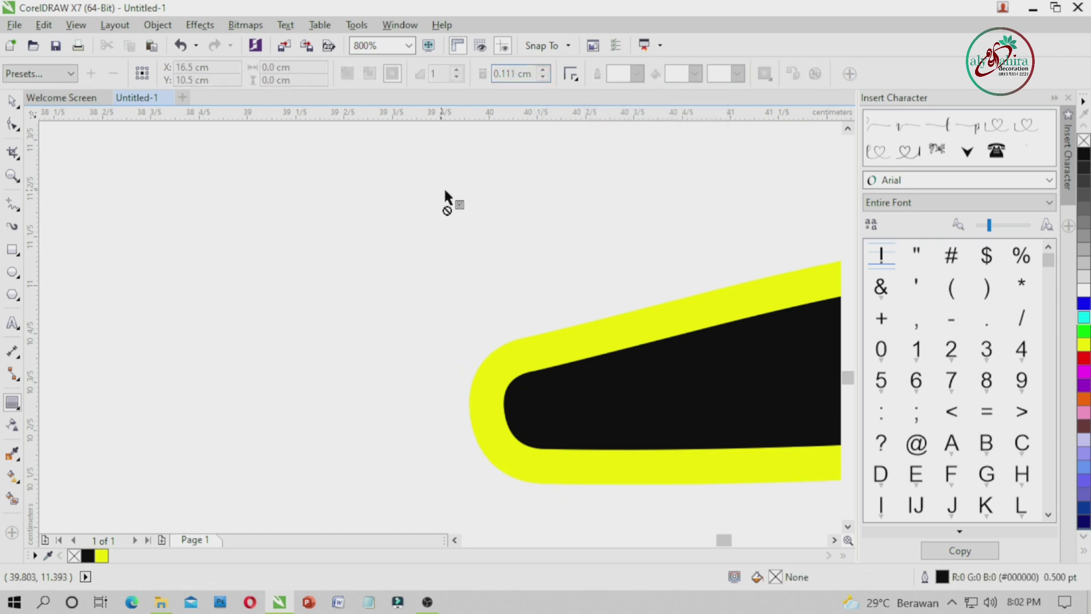
key(ctrl+z)
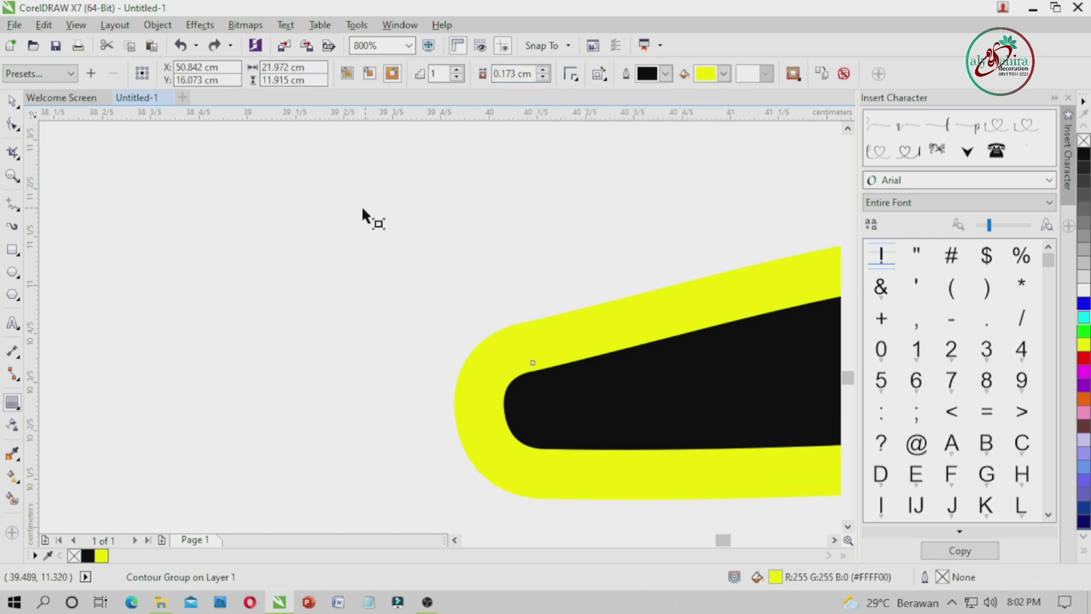
key(ctrl+z)
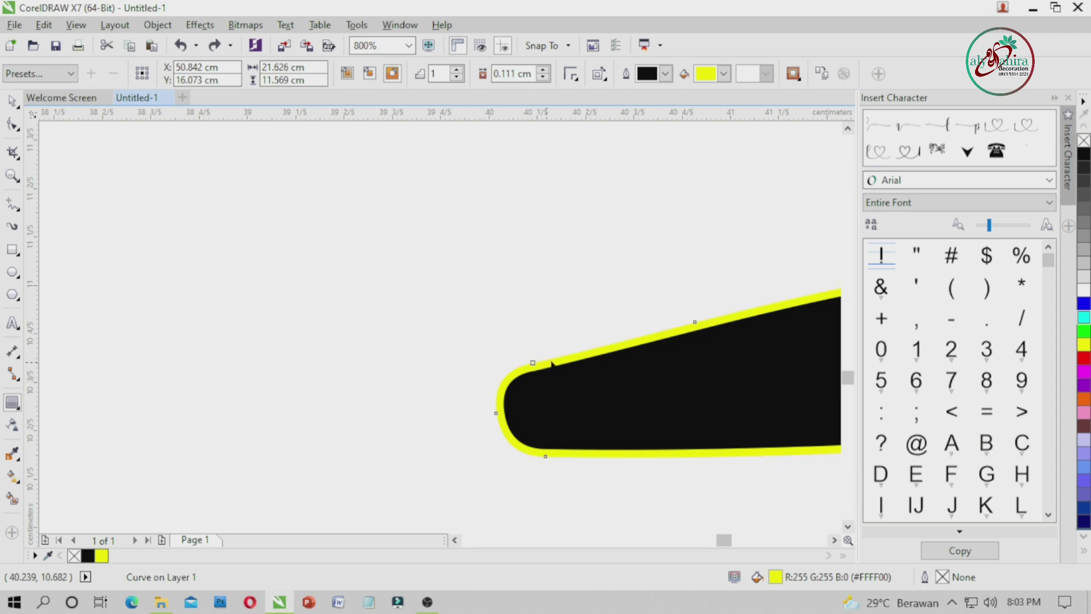
Add a one-step magenta outside contour of 0.111 cm around the second name's yellow outline and clear the selection.
click(723, 74)
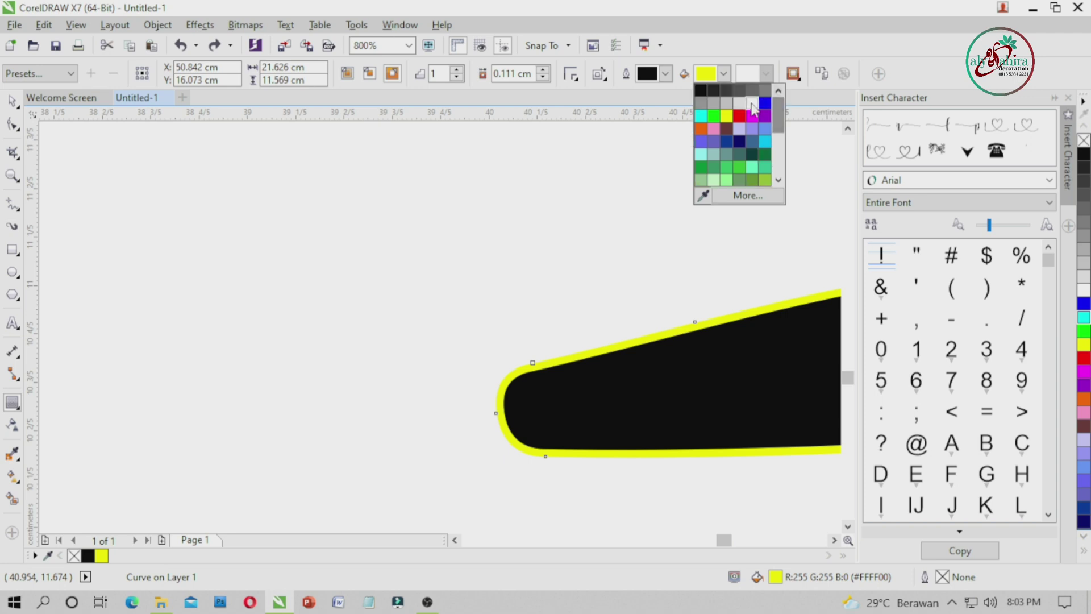
click(752, 115)
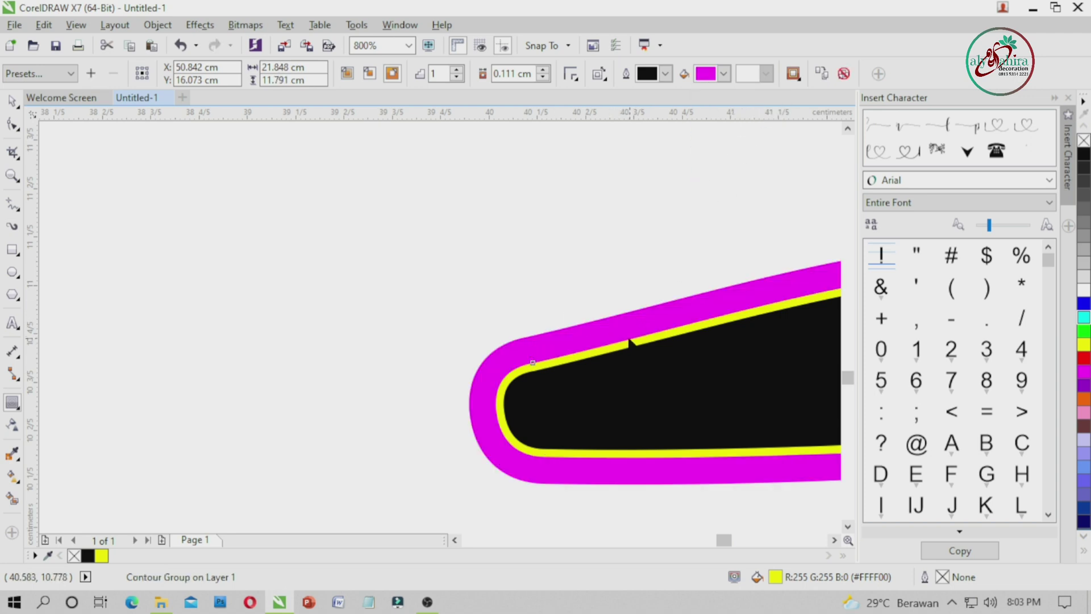
click(521, 74)
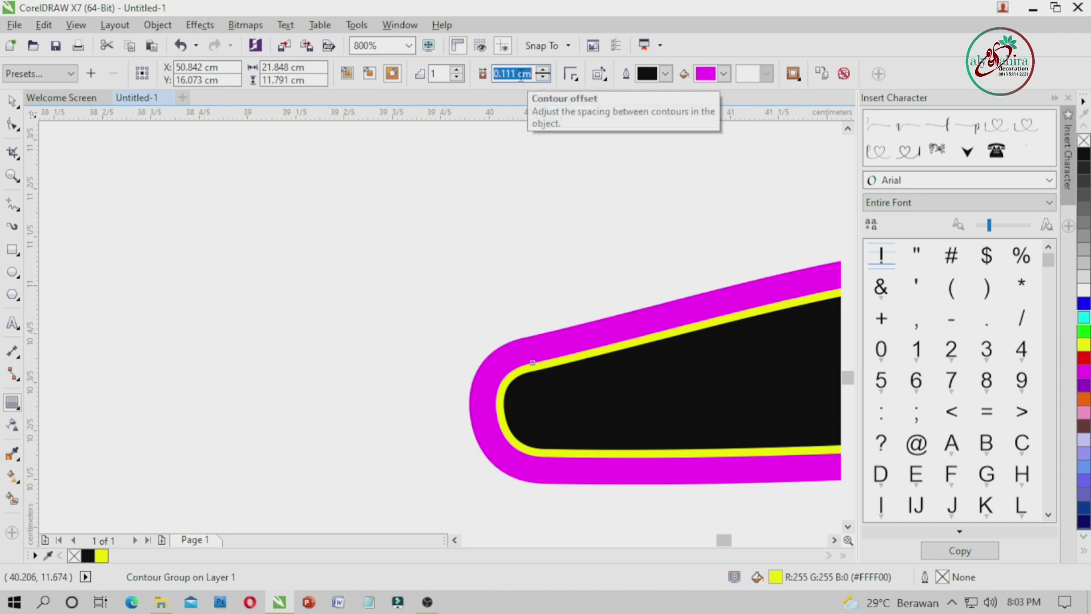
click(448, 207)
Break apart the second name's magenta contour group and clear the selection.
scroll(468, 277, down, 2)
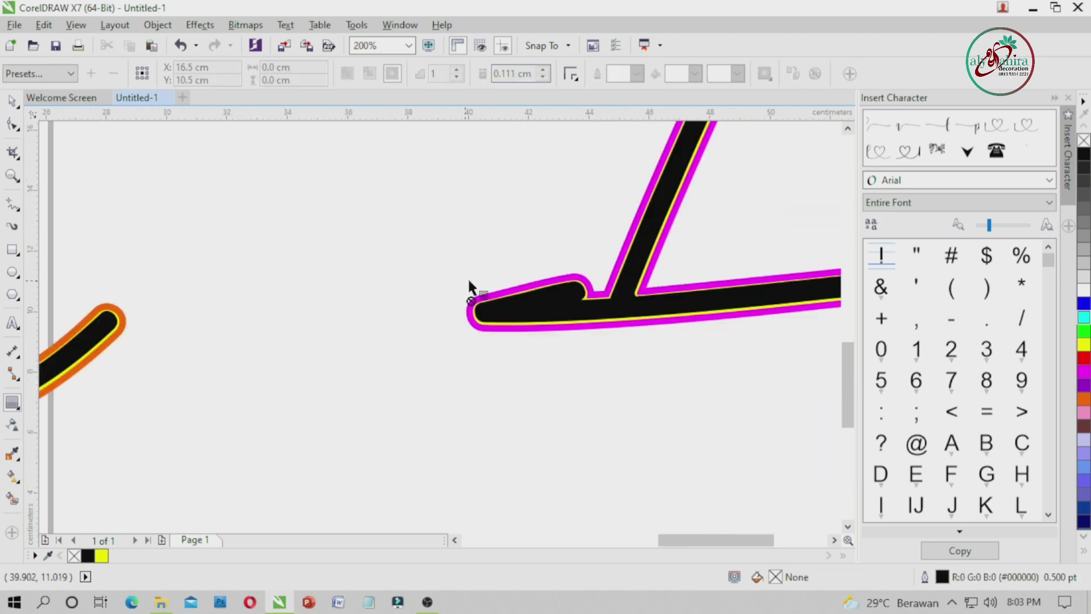
scroll(469, 281, down, 1)
key(space)
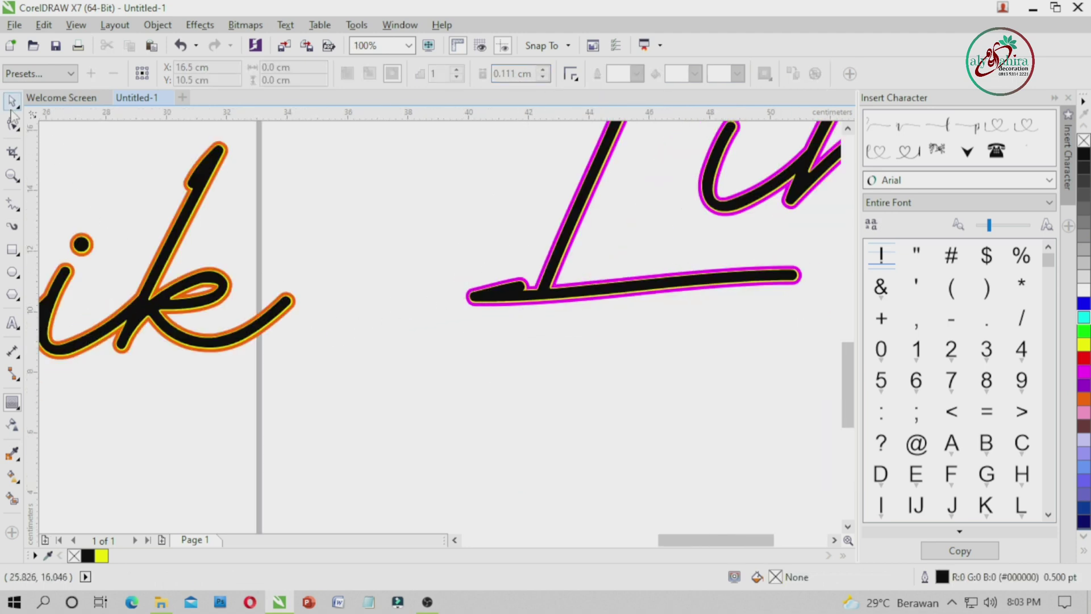
scroll(489, 285, up, 3)
click(537, 277)
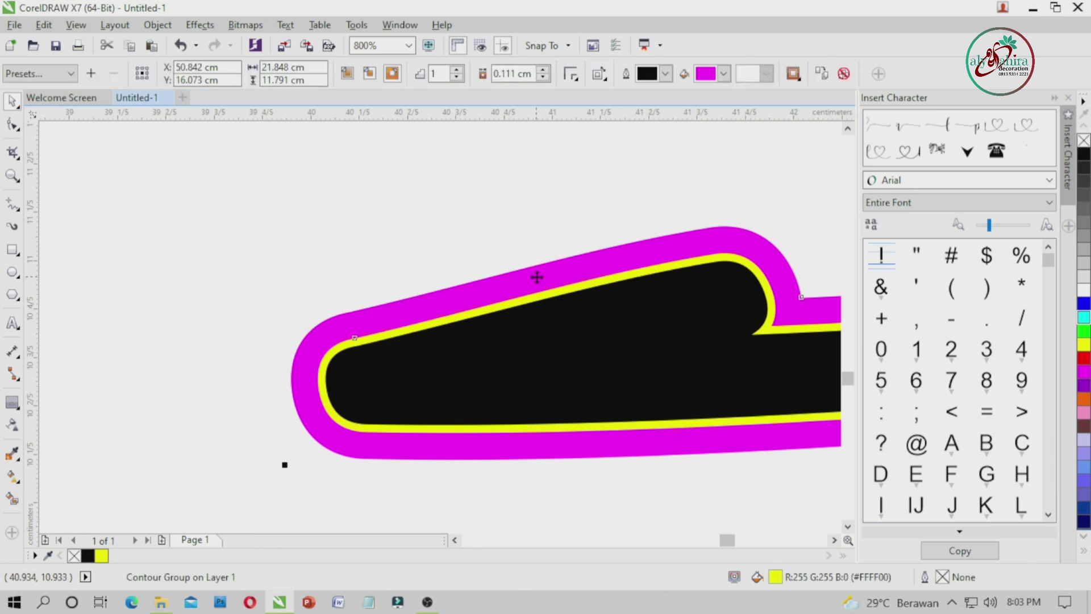
key(ctrl+k)
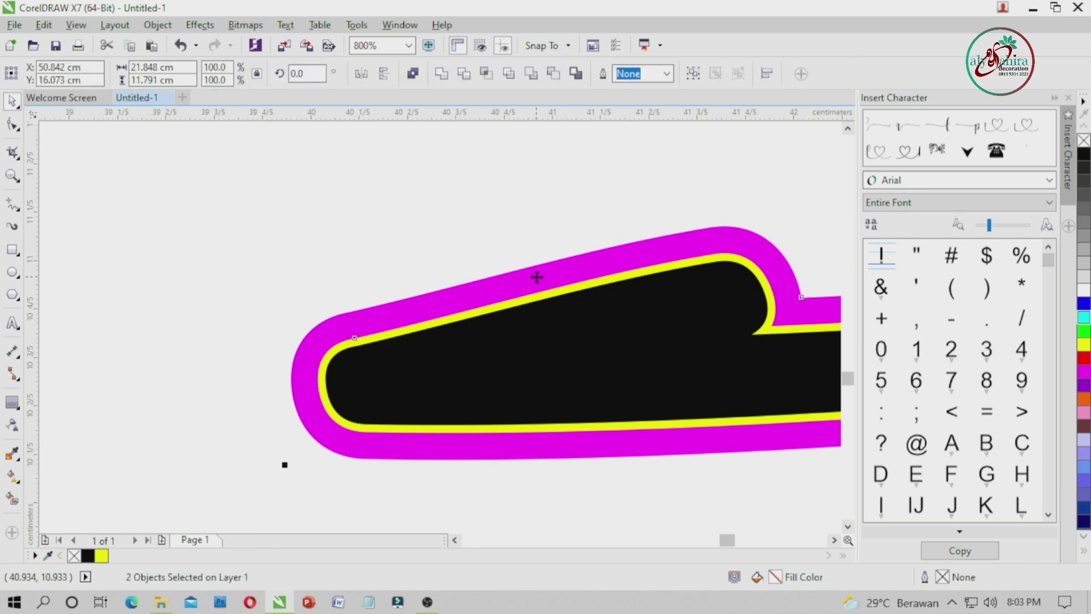
click(513, 190)
Break apart the first name's orange contour group and clear the selection.
scroll(568, 295, down, 5)
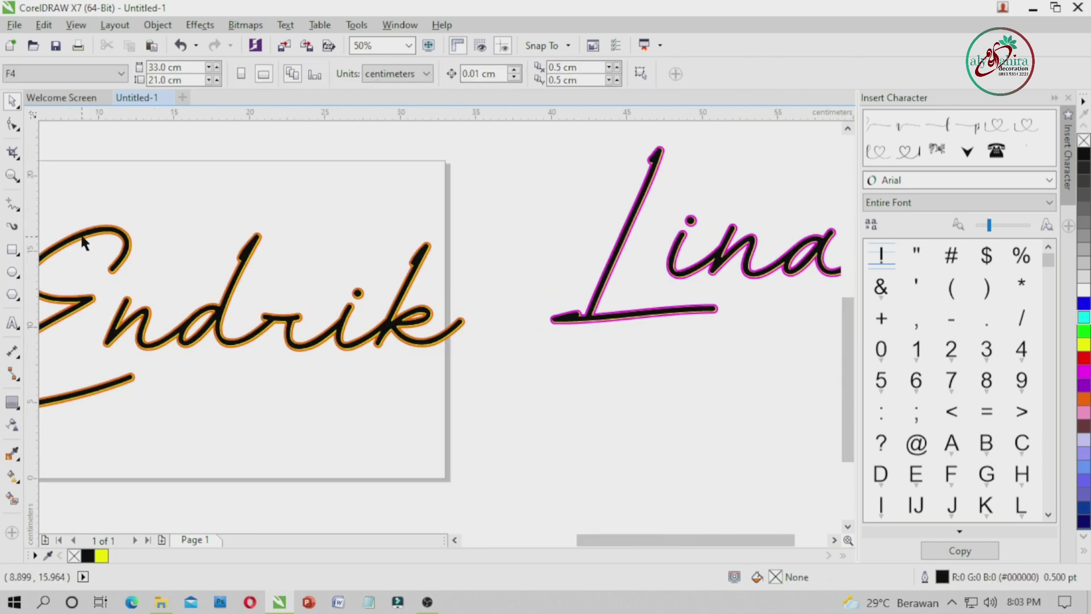
scroll(82, 241, up, 3)
scroll(429, 264, down, 2)
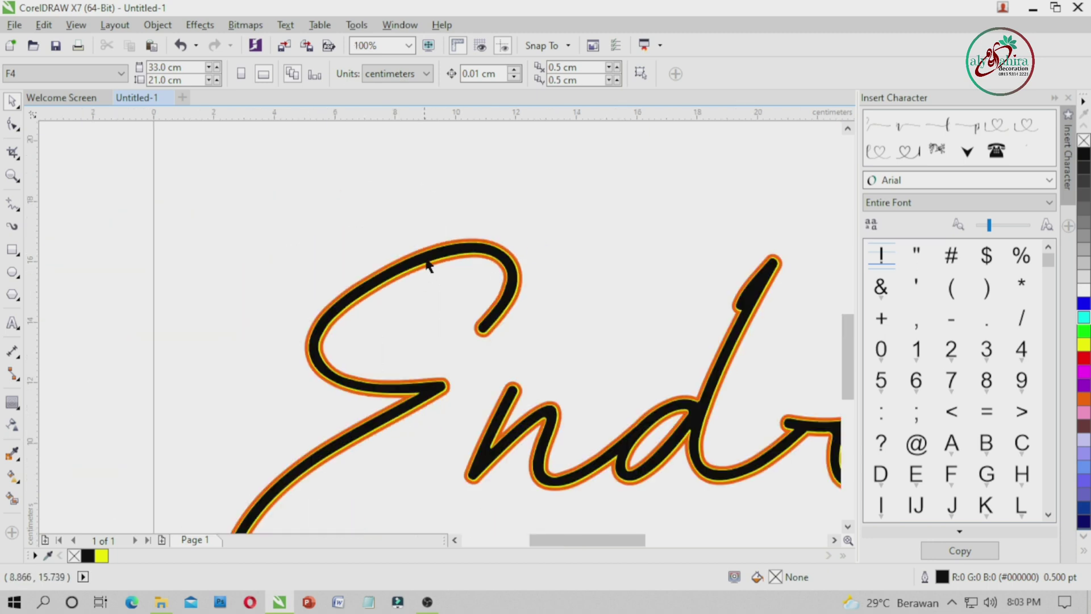
scroll(426, 256, up, 2)
click(429, 232)
click(328, 179)
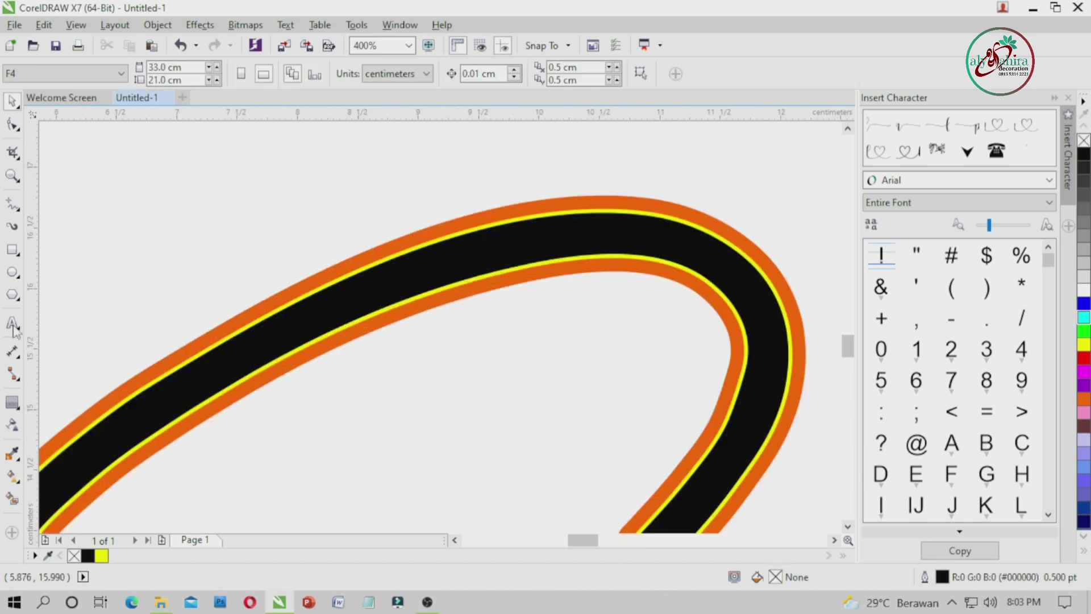
click(11, 405)
click(468, 229)
scroll(543, 274, down, 2)
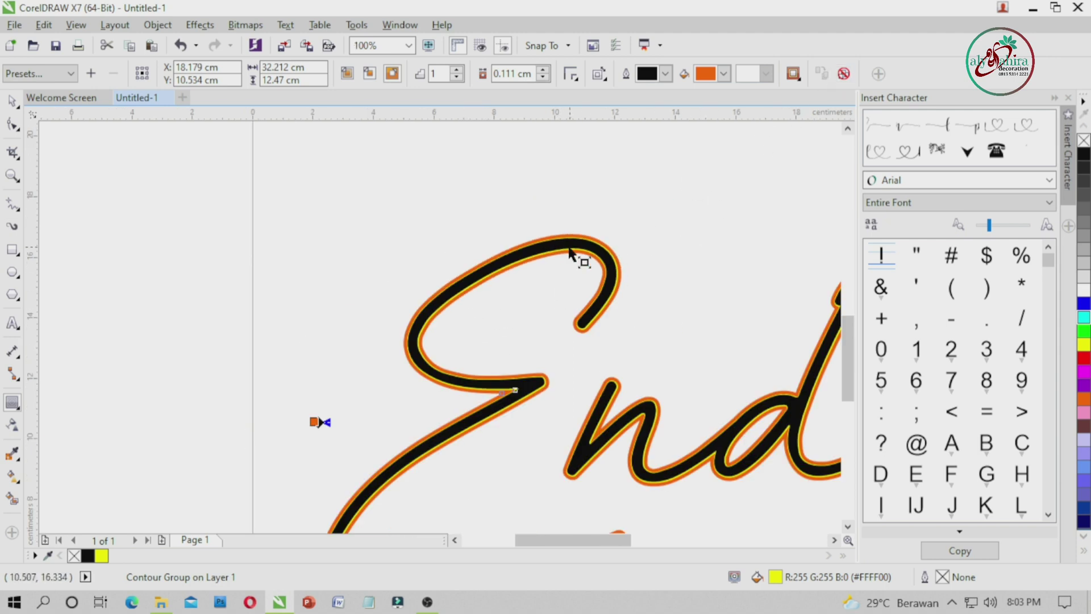
key(ctrl+k)
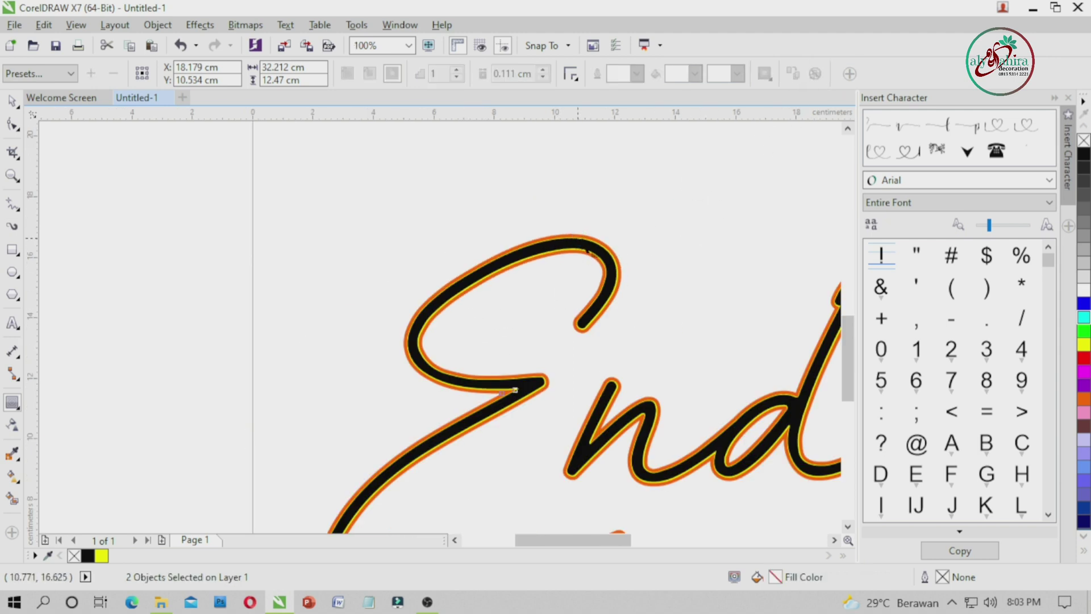
click(551, 202)
Try pulling a large outside contour from the first name's orange outline, and dismiss the error.
scroll(392, 339, up, 5)
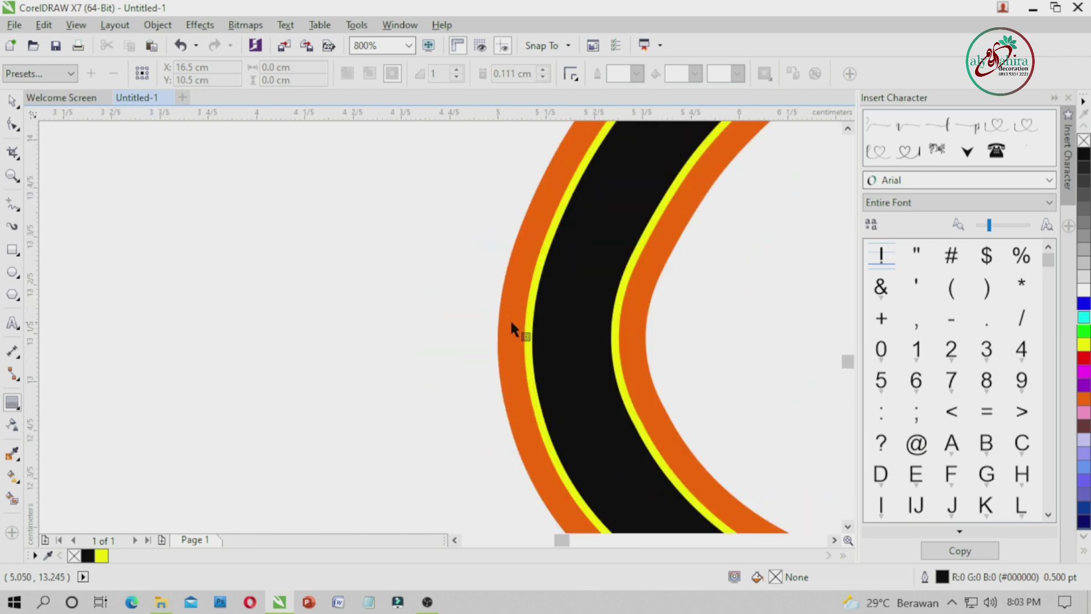
click(509, 325)
drag(512, 309, 490, 310)
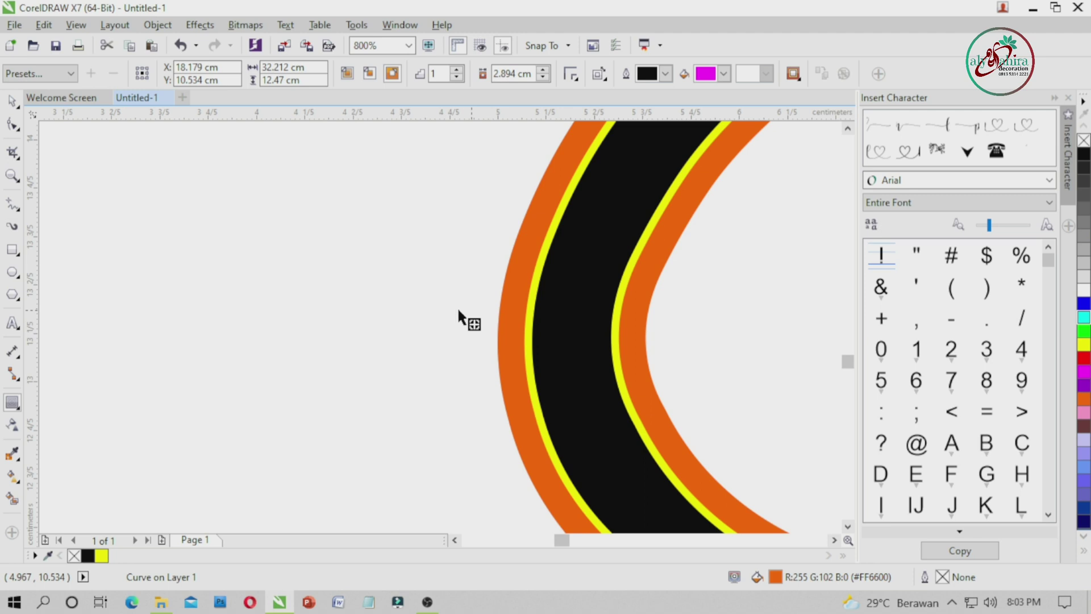
drag(424, 309, 383, 313)
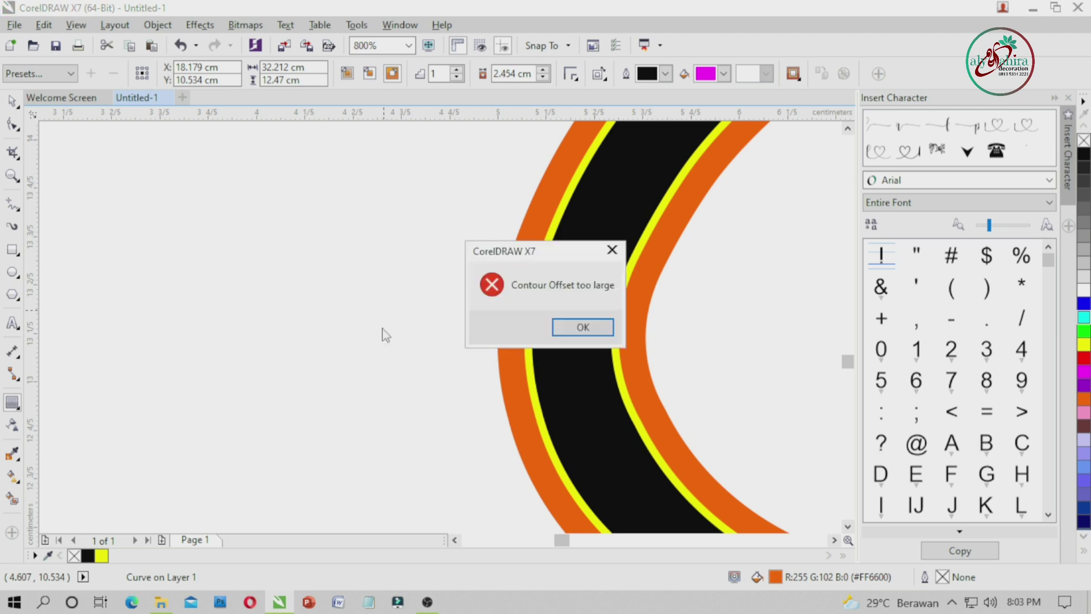
click(595, 332)
Add a one-step outside contour of 0.04 cm around the first name's orange outline.
scroll(488, 339, down, 5)
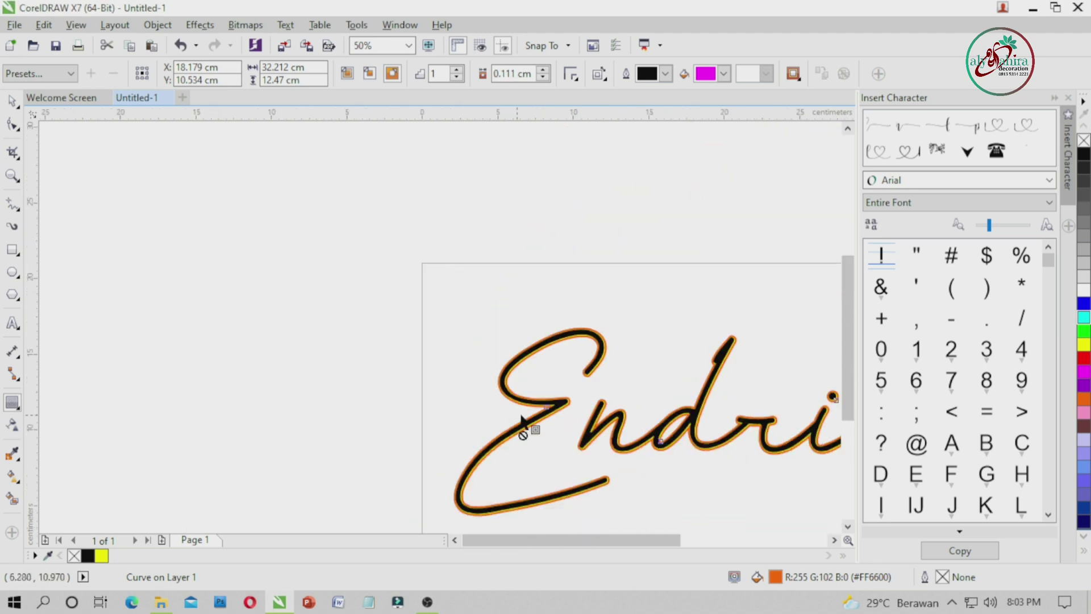
scroll(456, 518, up, 1)
scroll(477, 446, up, 2)
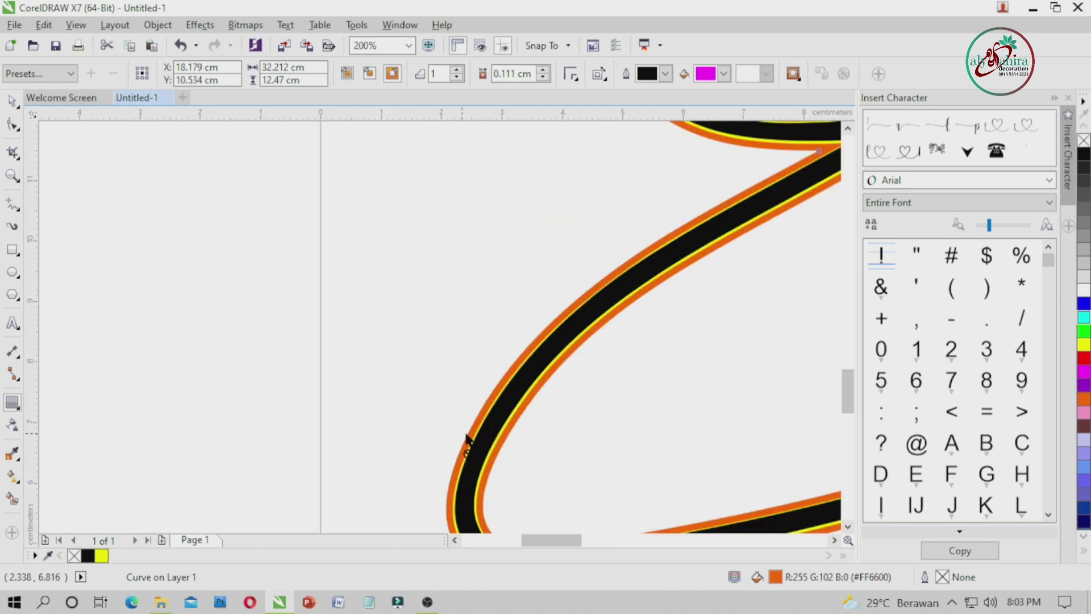
drag(450, 426, 444, 425)
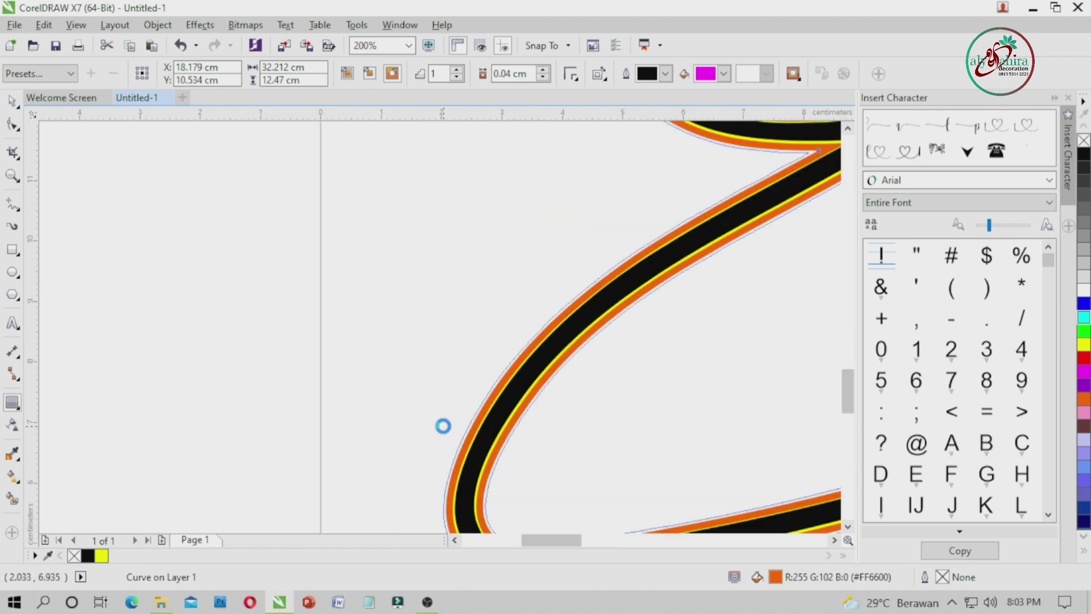
scroll(577, 294, up, 4)
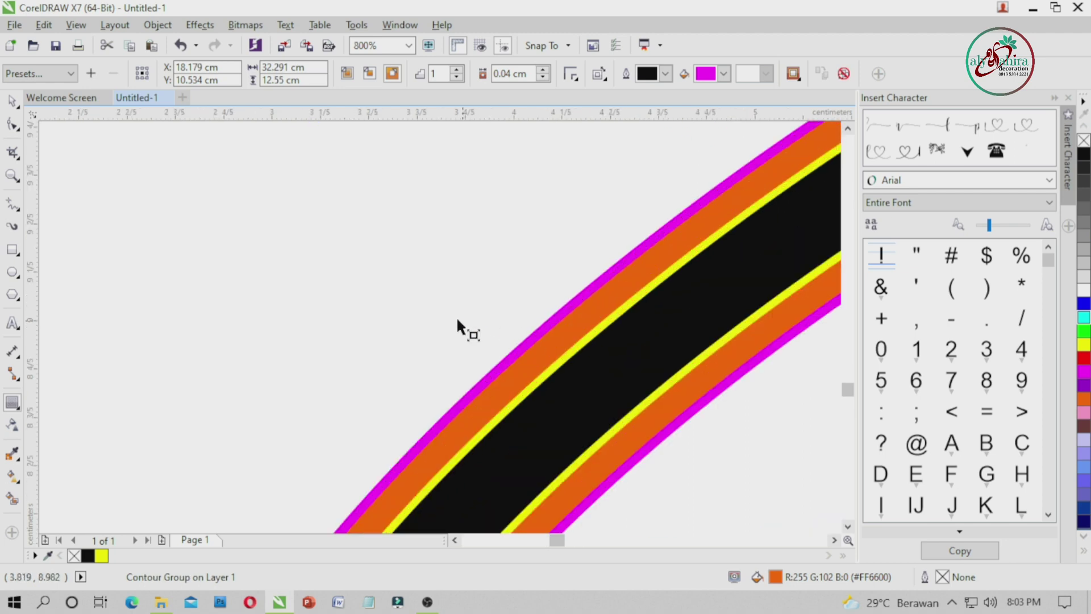
Change the fill color of the first name's outermost contour to light gray and clear the selection.
scroll(519, 357, down, 2)
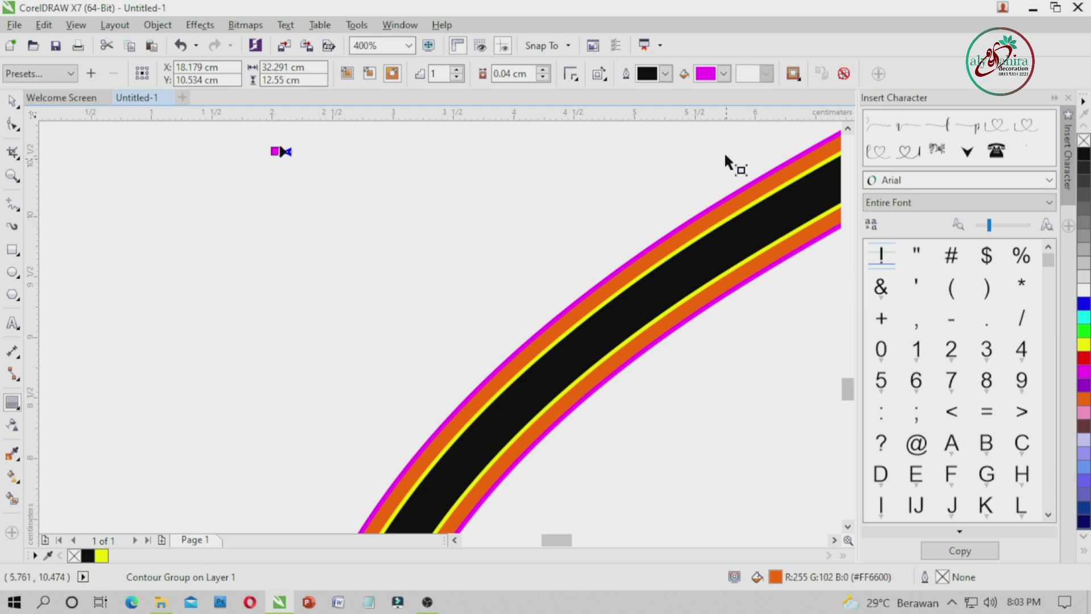
click(723, 74)
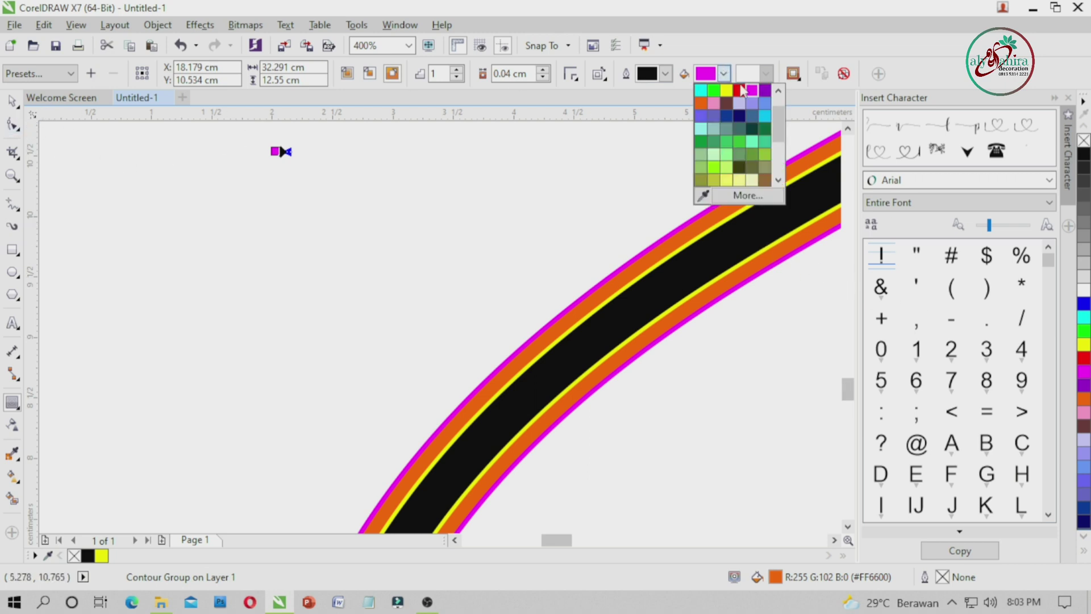
click(727, 103)
key(space)
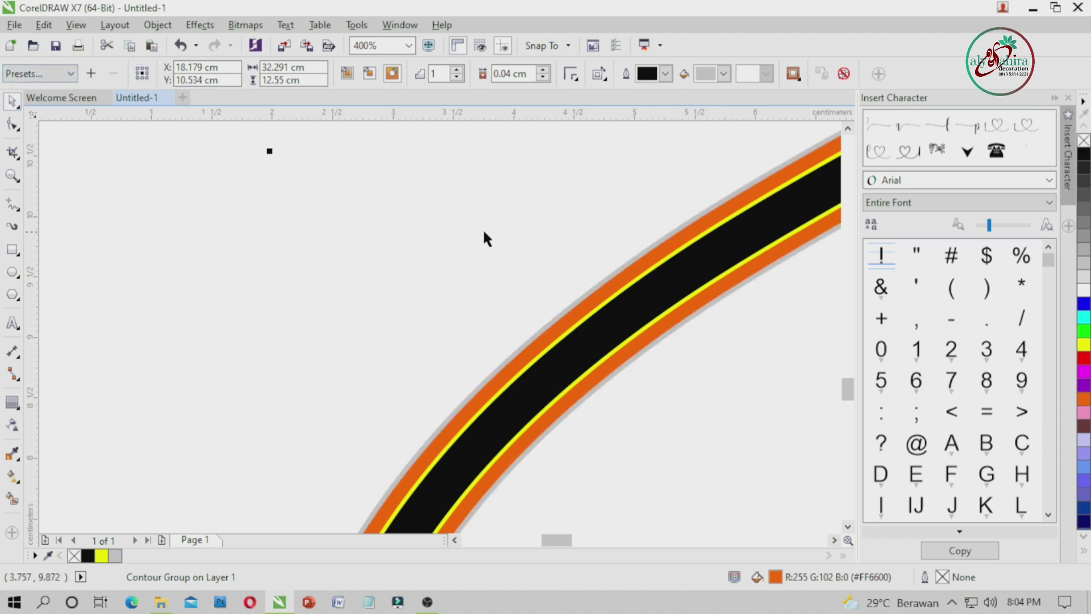
click(532, 198)
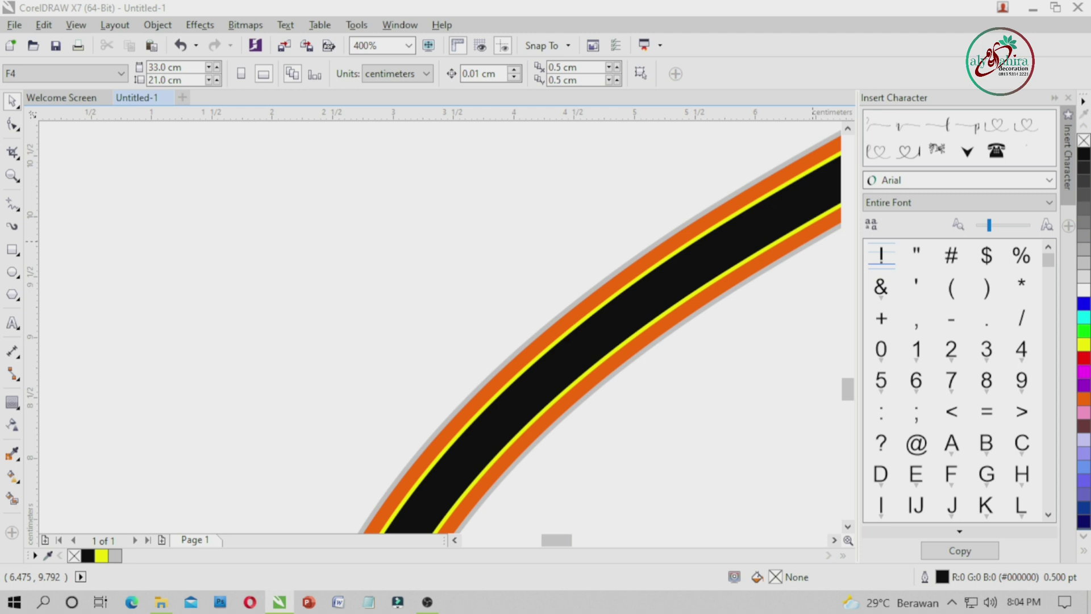
Try removing the fill from the first name's orange outline, undo the removal, and clear the selection.
scroll(324, 318, down, 2)
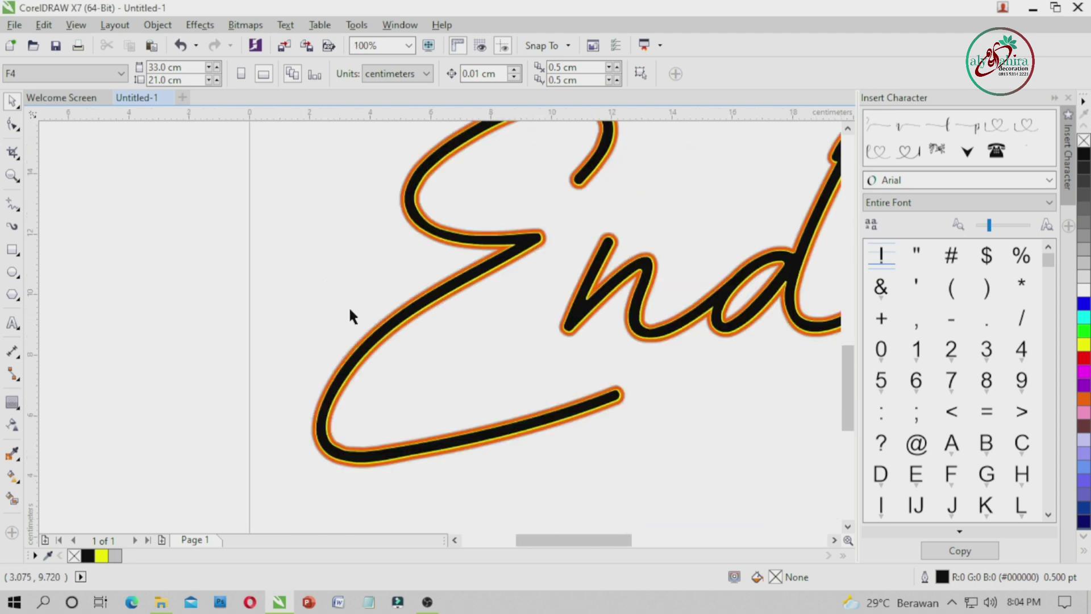
scroll(351, 308, up, 3)
click(593, 403)
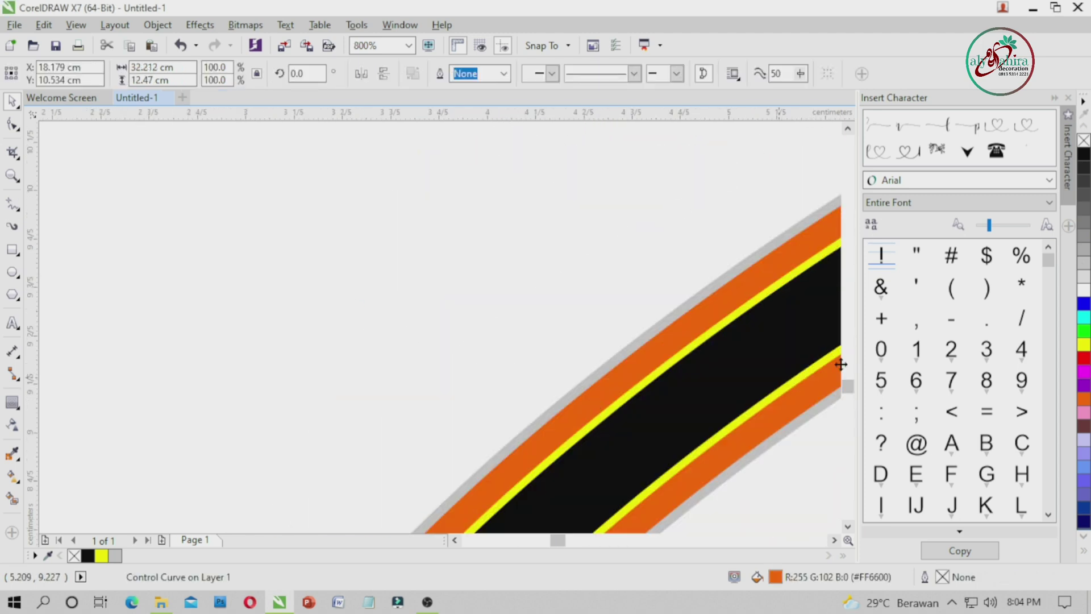
click(1084, 141)
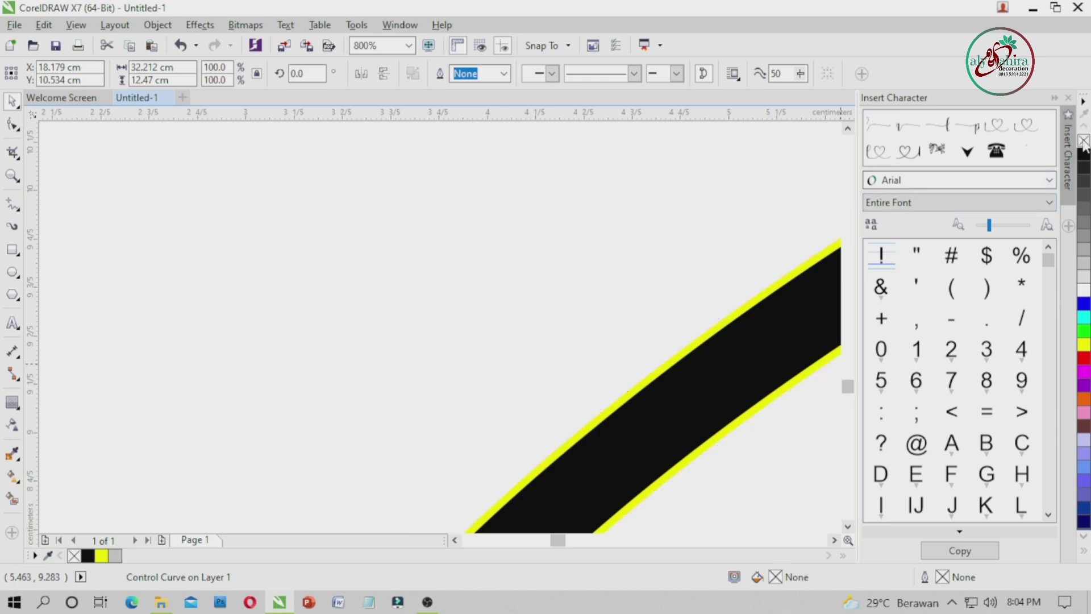
key(ctrl+z)
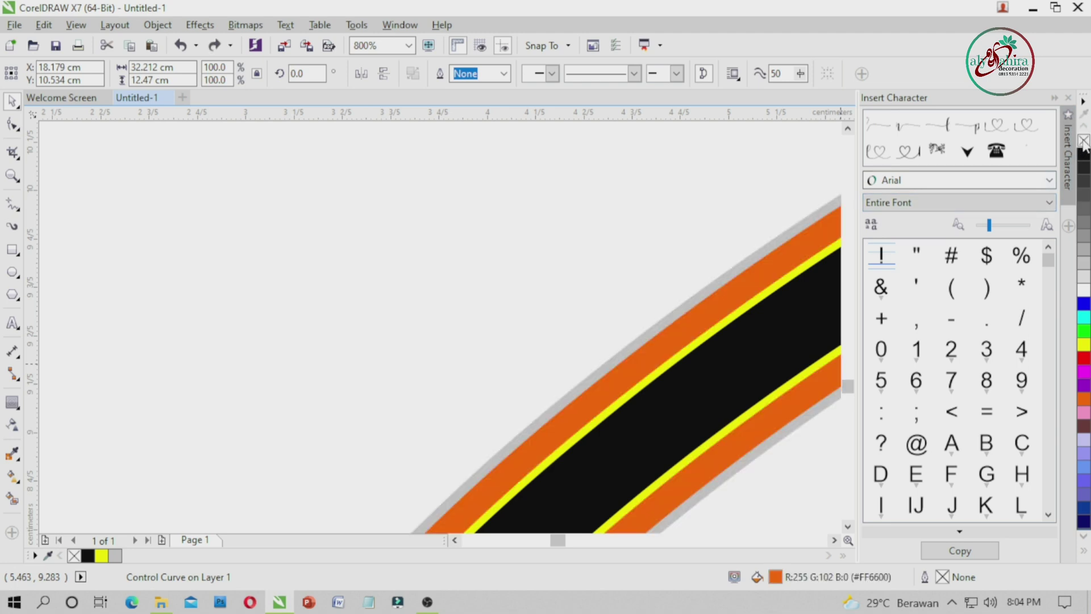
click(549, 251)
Break apart the first name's light gray contour group from the orange outline.
click(704, 294)
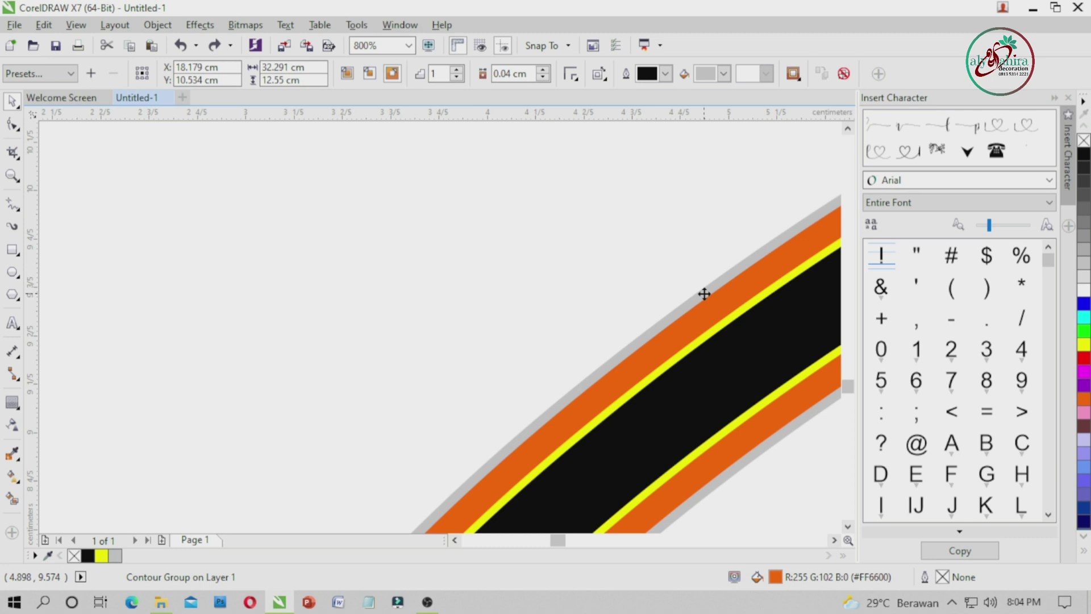
key(ctrl+k)
click(700, 330)
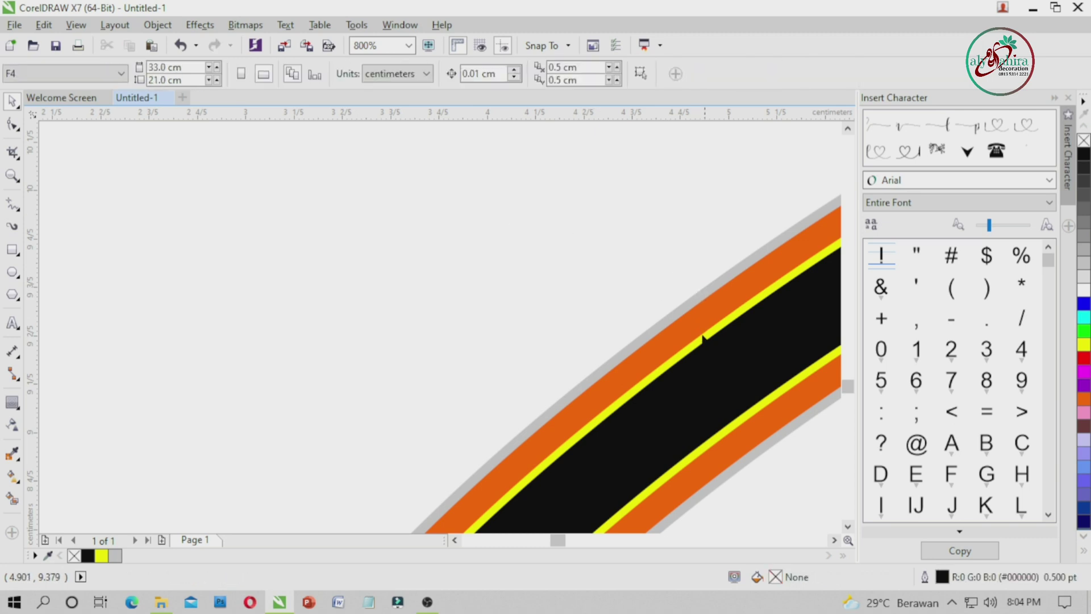
Trim the first name's light gray contour with the orange outline, and delete the orange outline.
scroll(687, 300, up, 1)
shift+click(694, 302)
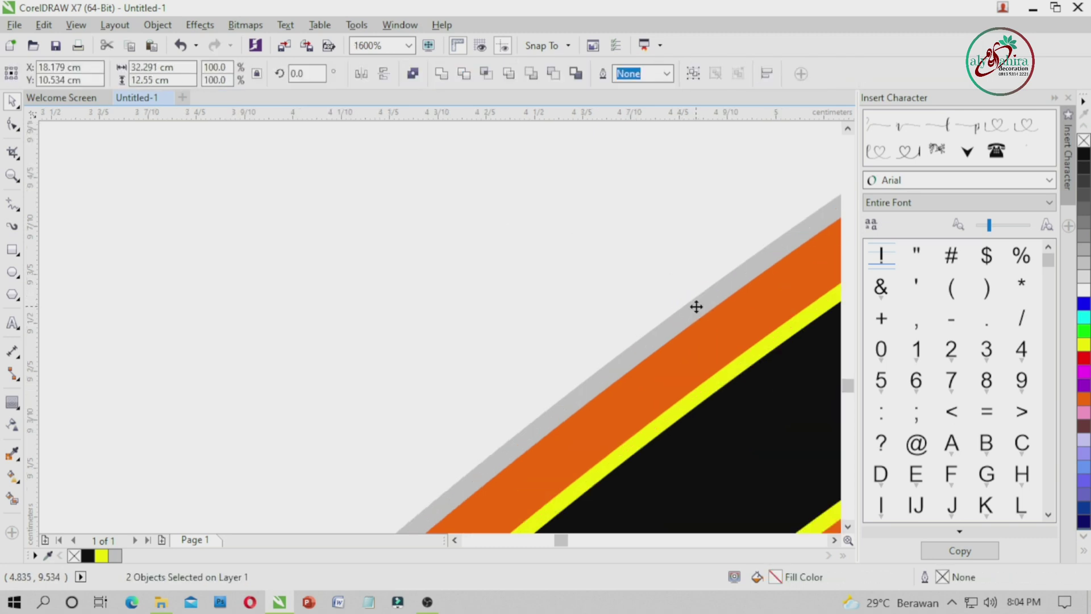
click(466, 74)
click(388, 197)
click(678, 382)
key(Delete)
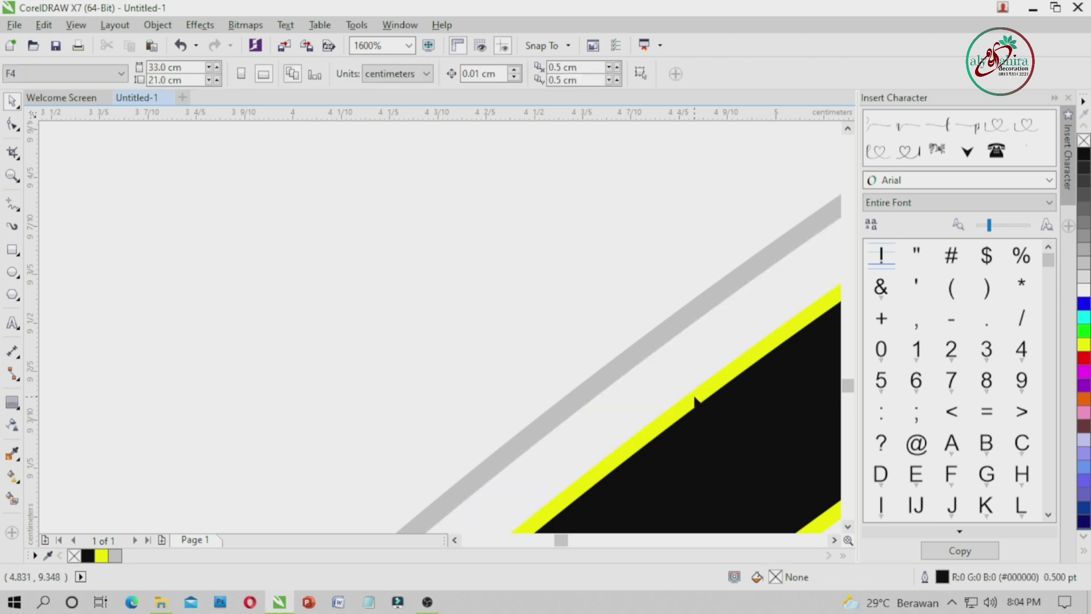
Change the fill of the first name's yellow outline to black and clear the selection.
click(694, 401)
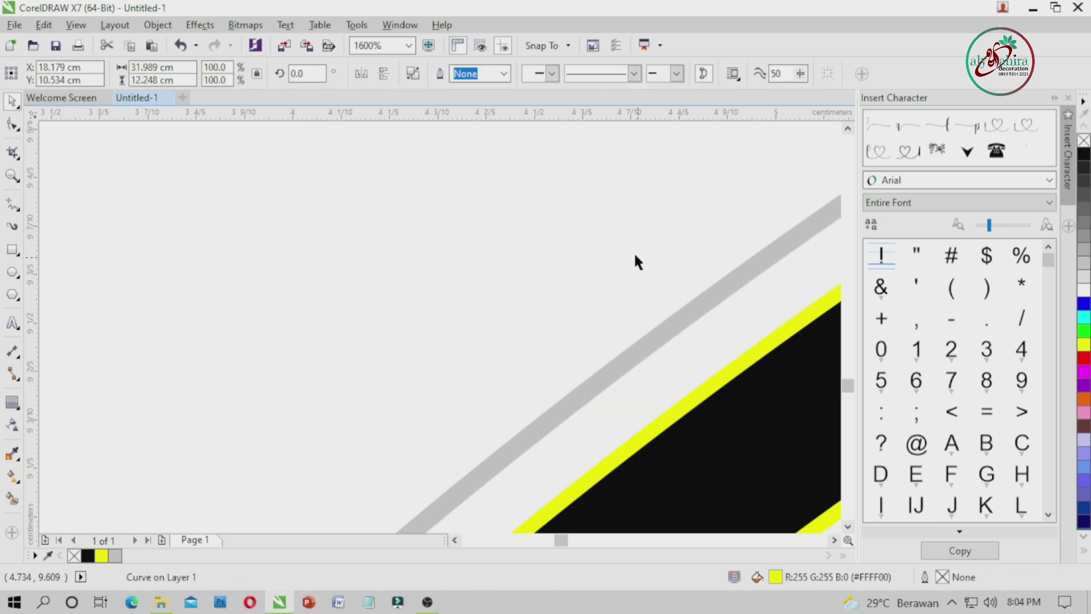
click(1084, 154)
click(477, 327)
scroll(477, 327, down, 6)
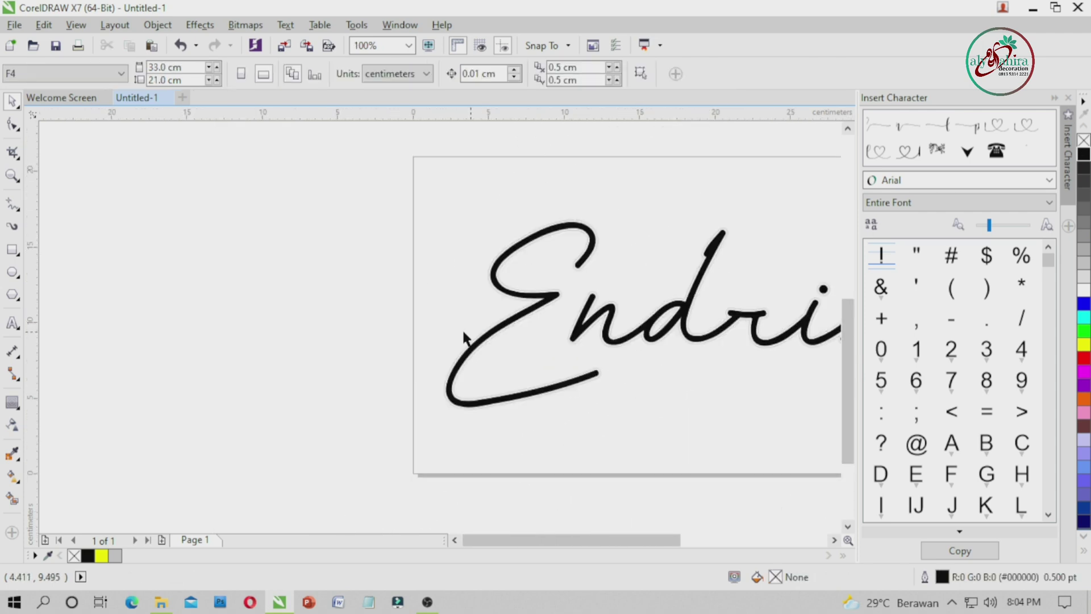
Examine the trimmed gray contour around the first name's letters for even spacing and clean inner shapes.
scroll(703, 320, up, 3)
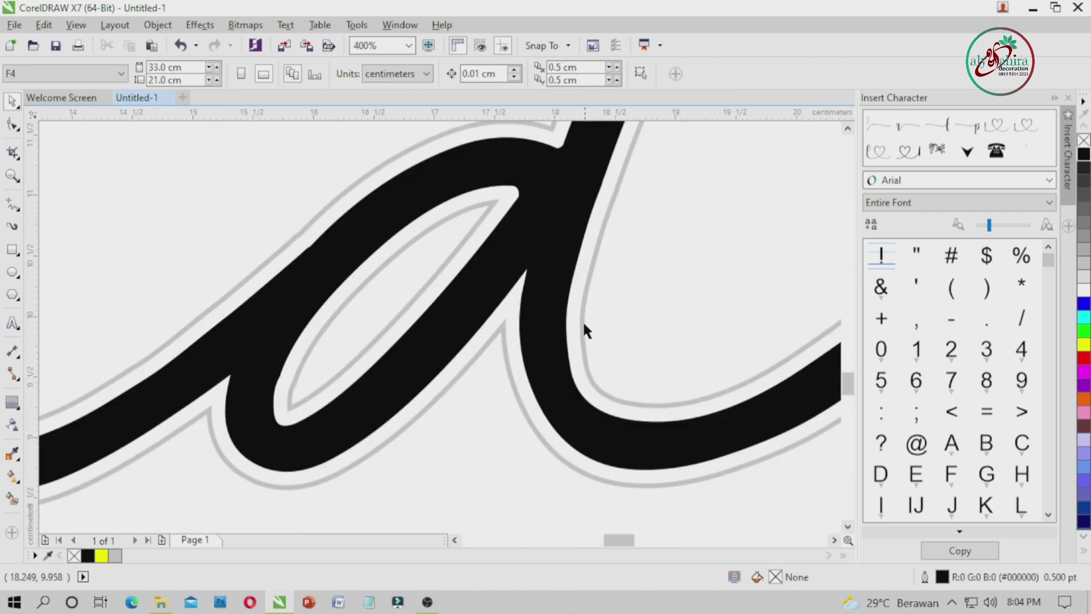
click(603, 392)
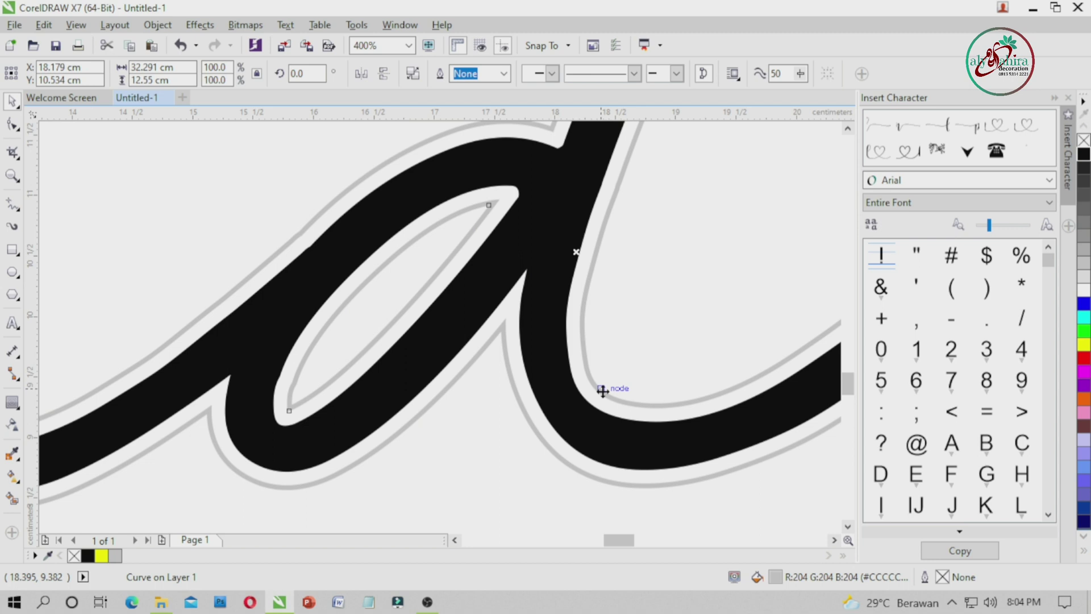
scroll(602, 392, down, 5)
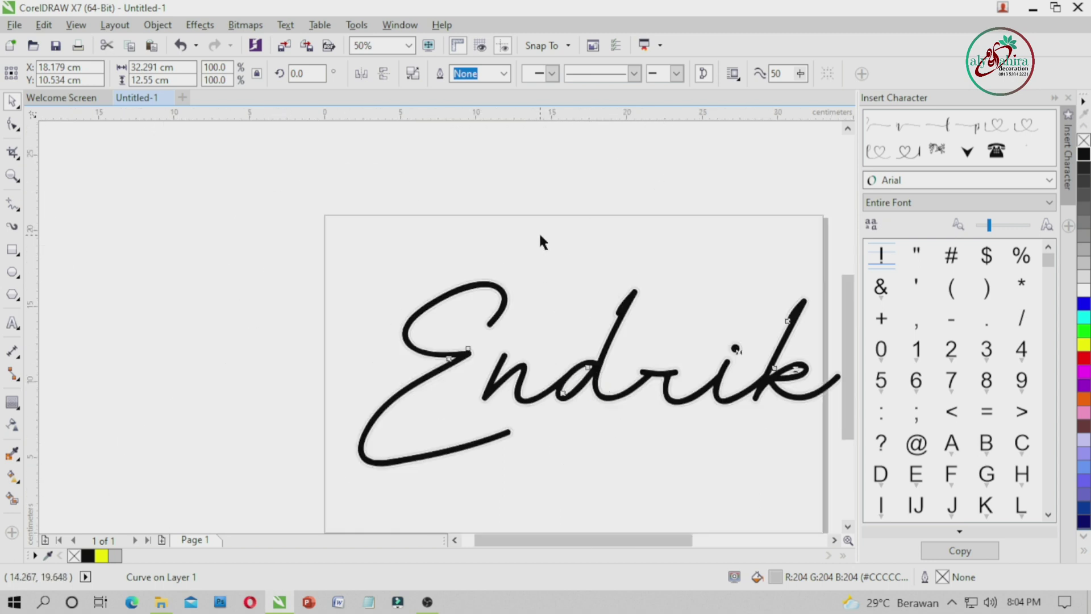
click(538, 231)
scroll(500, 304, up, 3)
scroll(499, 305, up, 4)
click(660, 300)
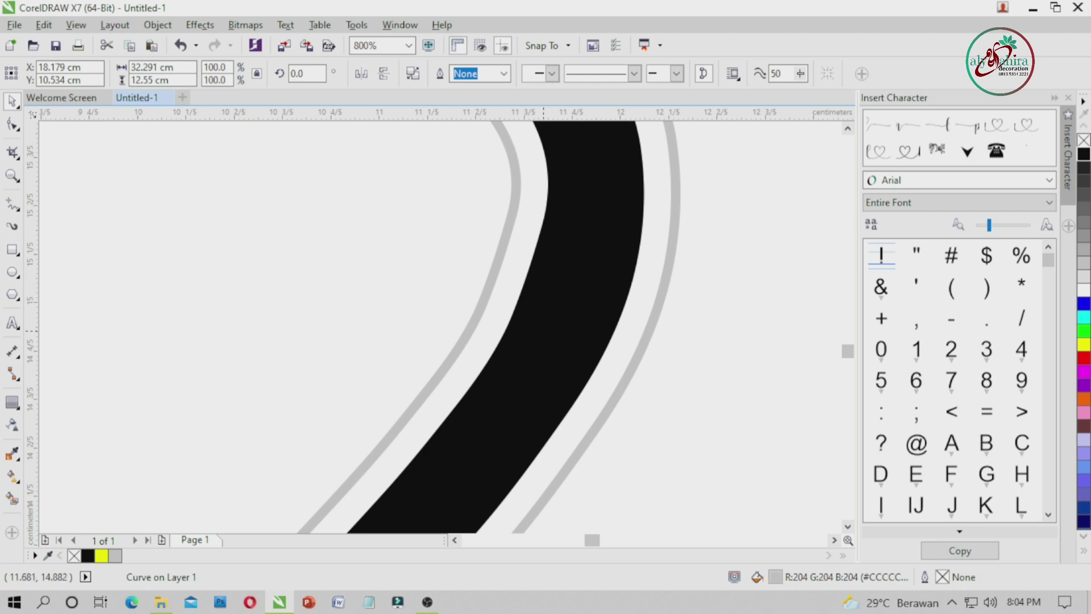
scroll(720, 295, down, 4)
scroll(554, 415, up, 2)
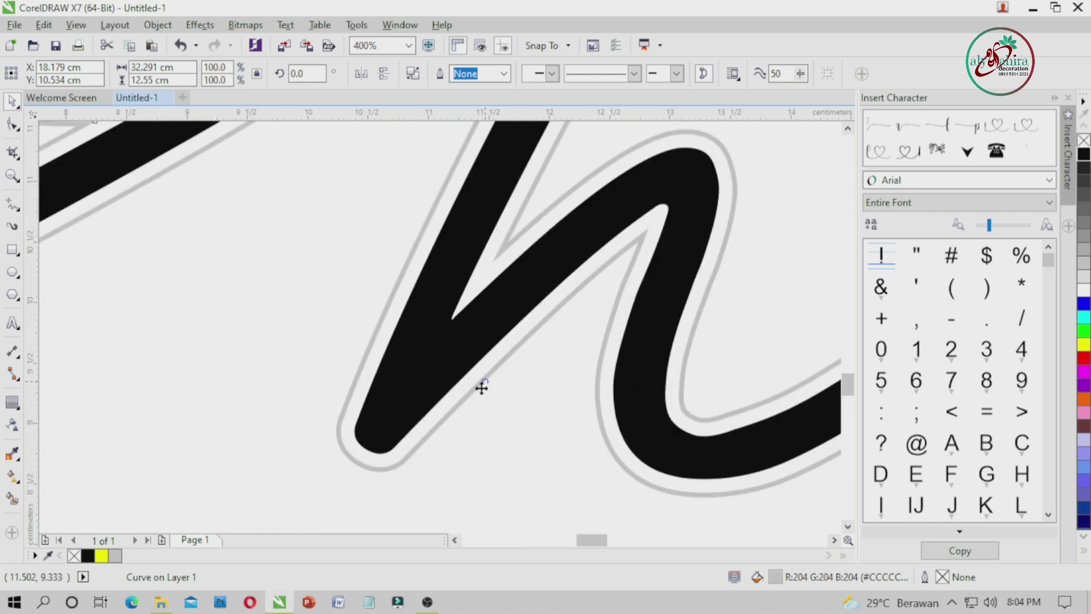
scroll(482, 388, down, 3)
click(765, 404)
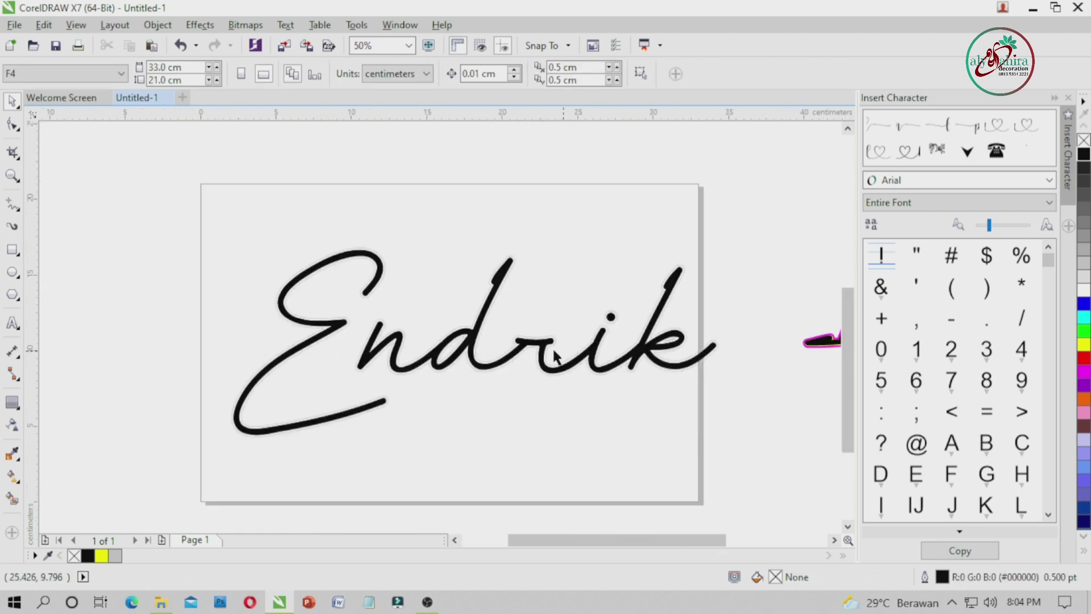
scroll(441, 362, up, 1)
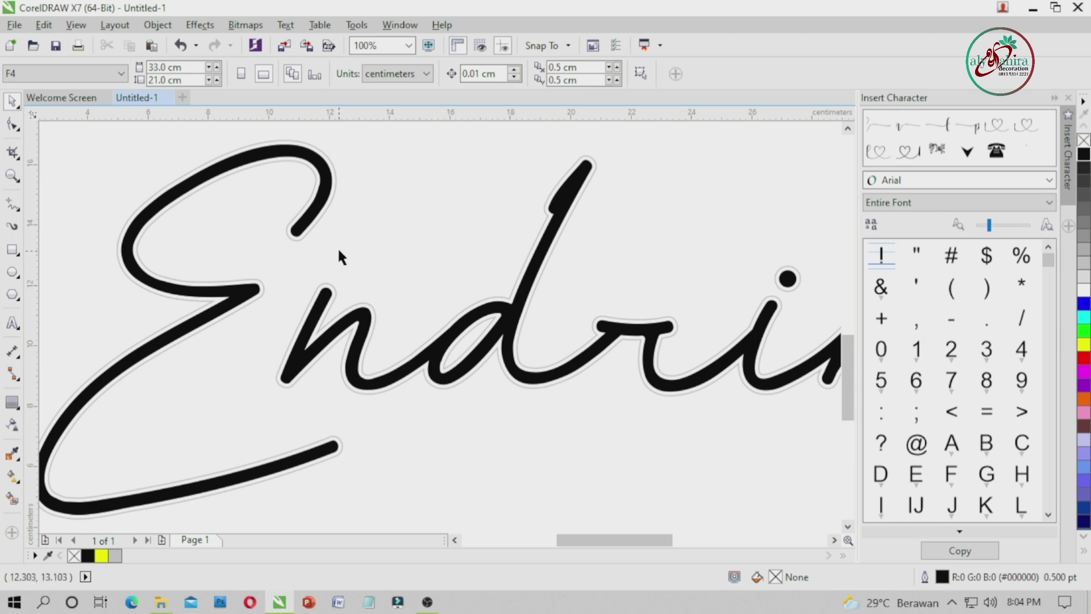
scroll(357, 291, down, 1)
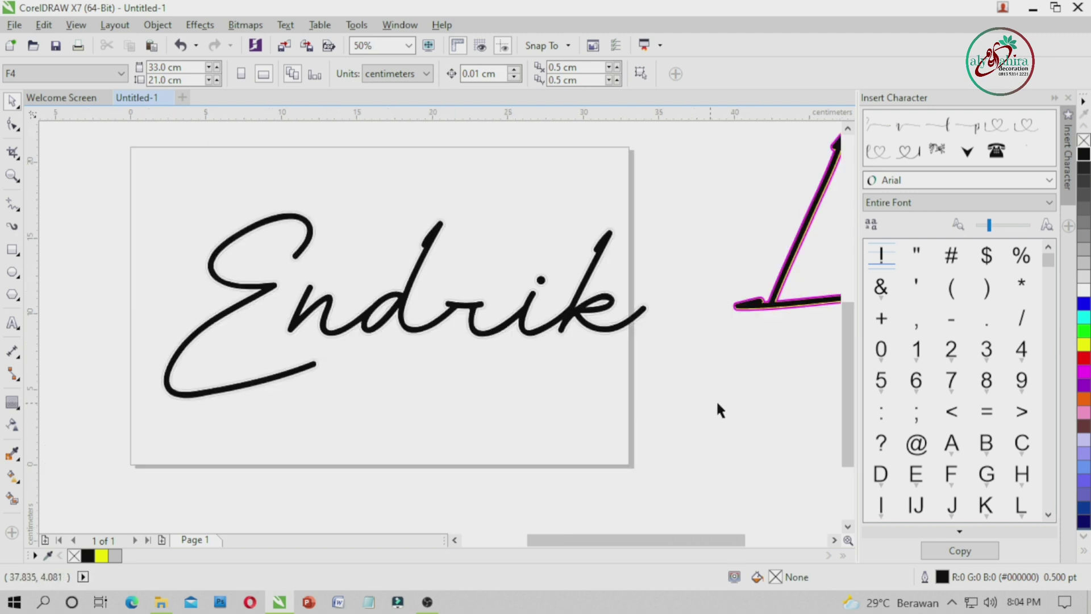
Try shifting the second name's magenta outline slightly, and undo the move.
scroll(356, 340, down, 1)
scroll(588, 296, up, 3)
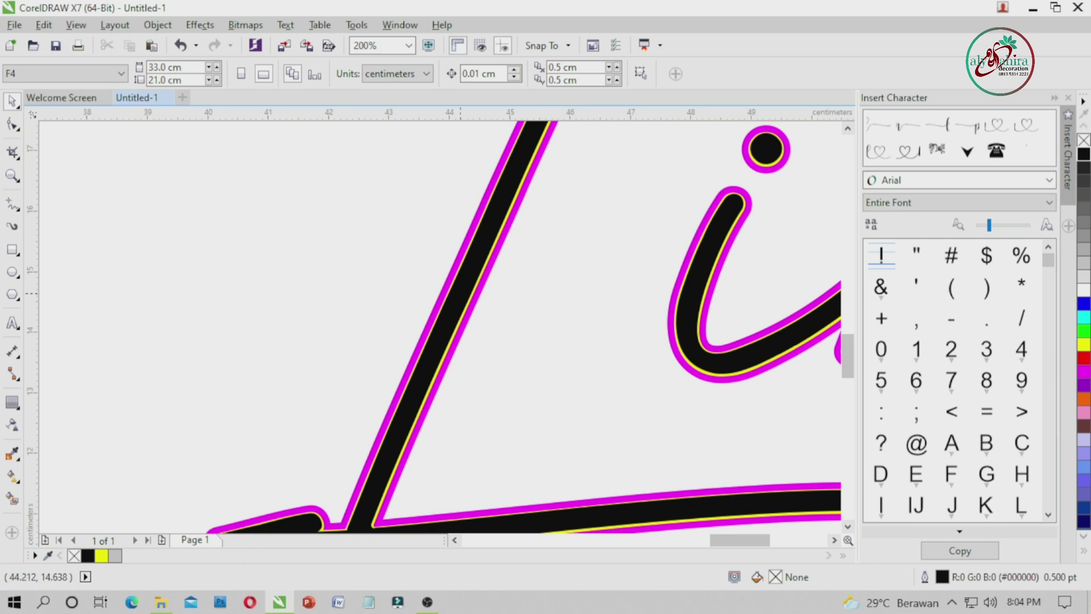
scroll(445, 289, up, 2)
click(466, 285)
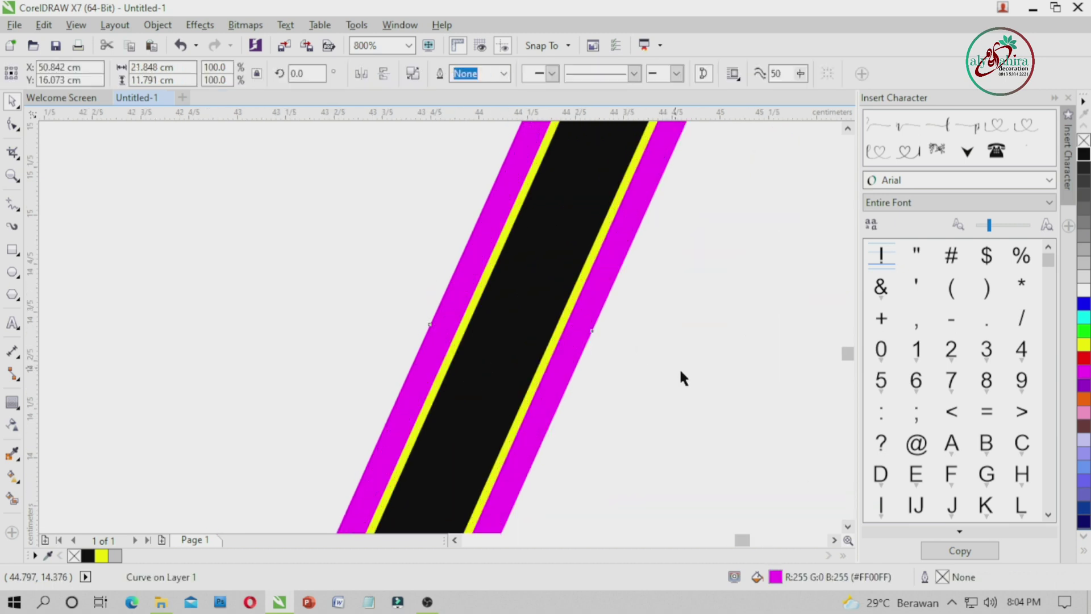
click(680, 388)
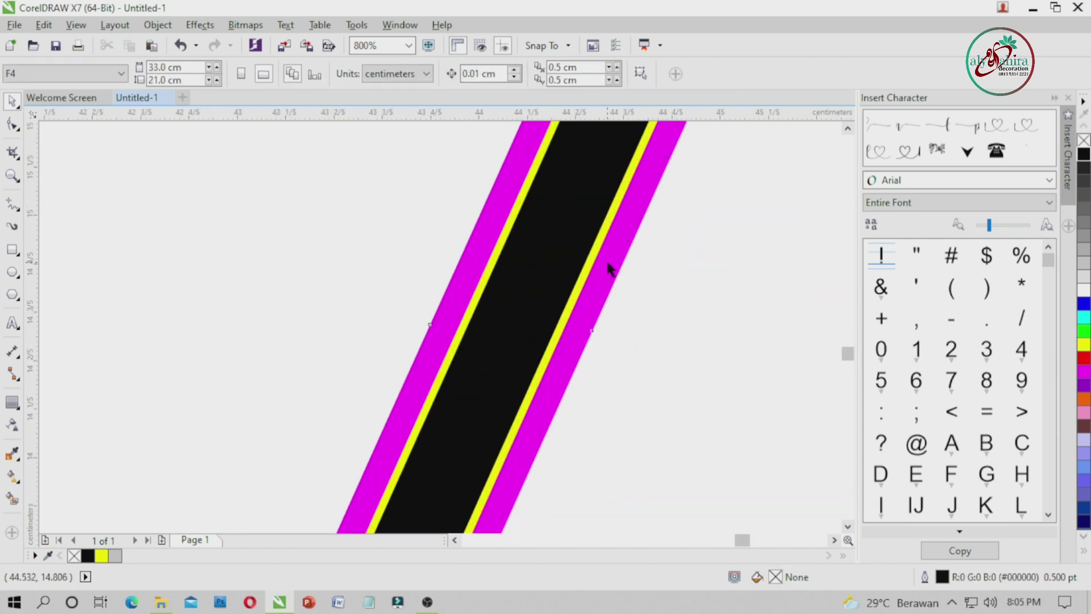
drag(607, 263, 640, 278)
key(ctrl+z)
Add a one-step outside contour of about 0.151 cm around the second name's magenta outline.
click(630, 275)
click(604, 273)
click(396, 300)
click(458, 304)
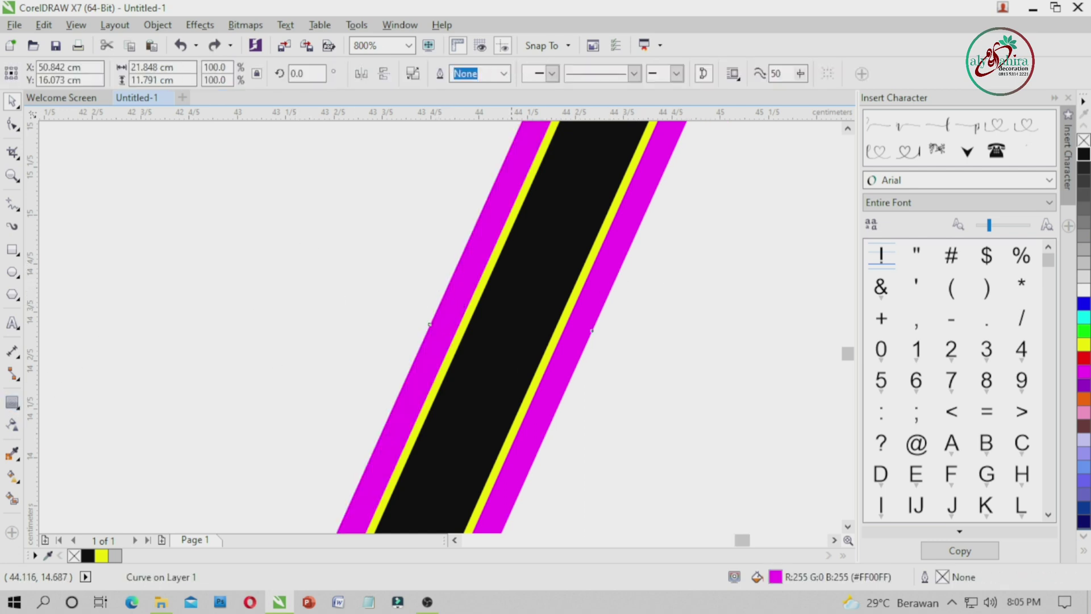
click(13, 401)
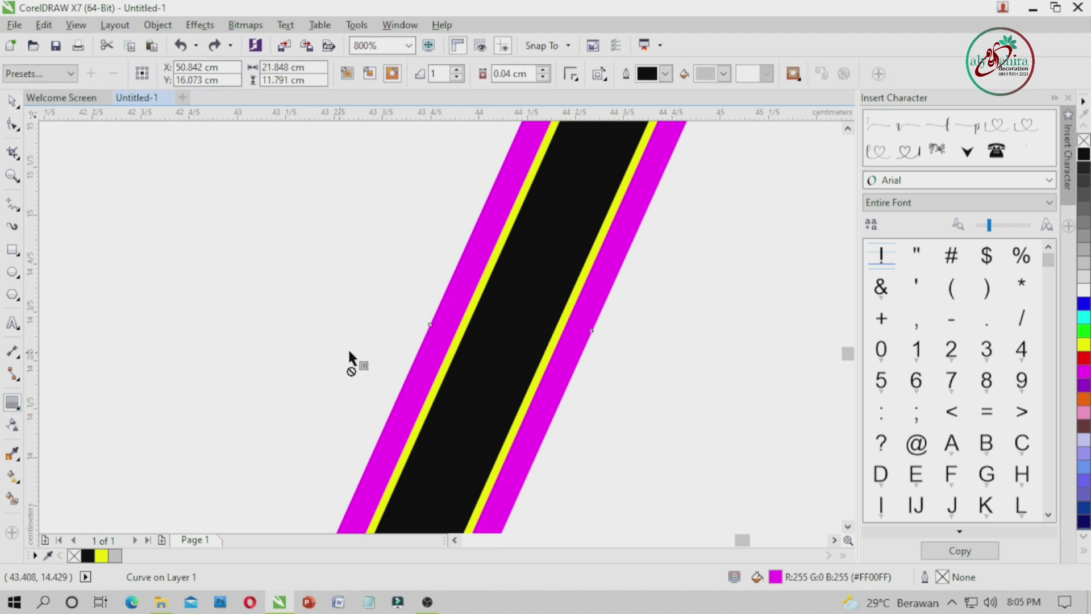
drag(388, 320, 388, 320)
drag(248, 303, 248, 303)
click(564, 322)
scroll(630, 351, down, 3)
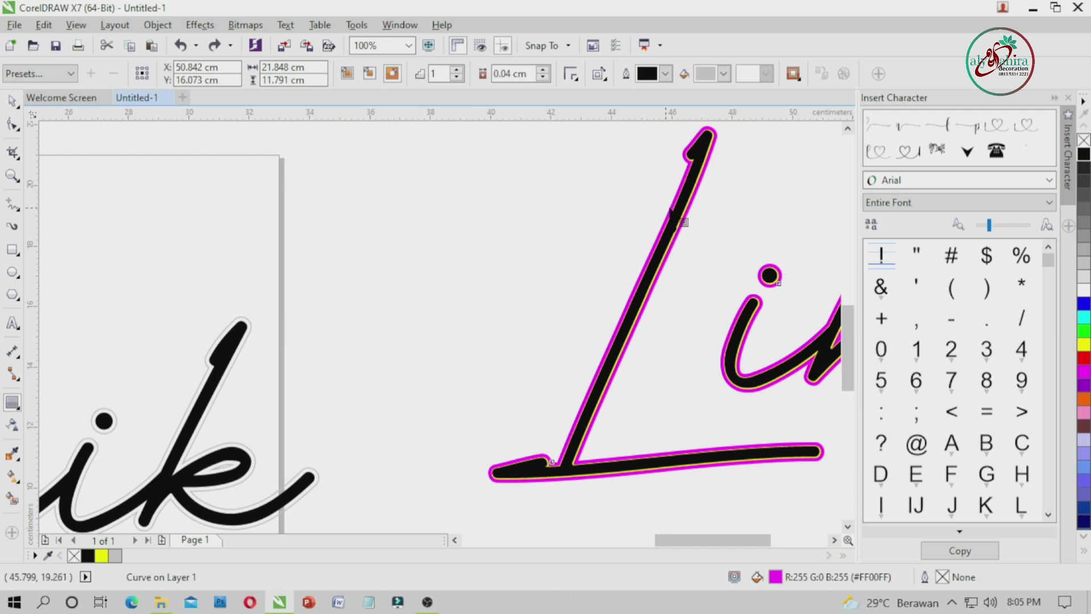
mouse_move(675, 203)
mouse_down()
mouse_move(655, 199)
mouse_move(667, 119)
mouse_up()
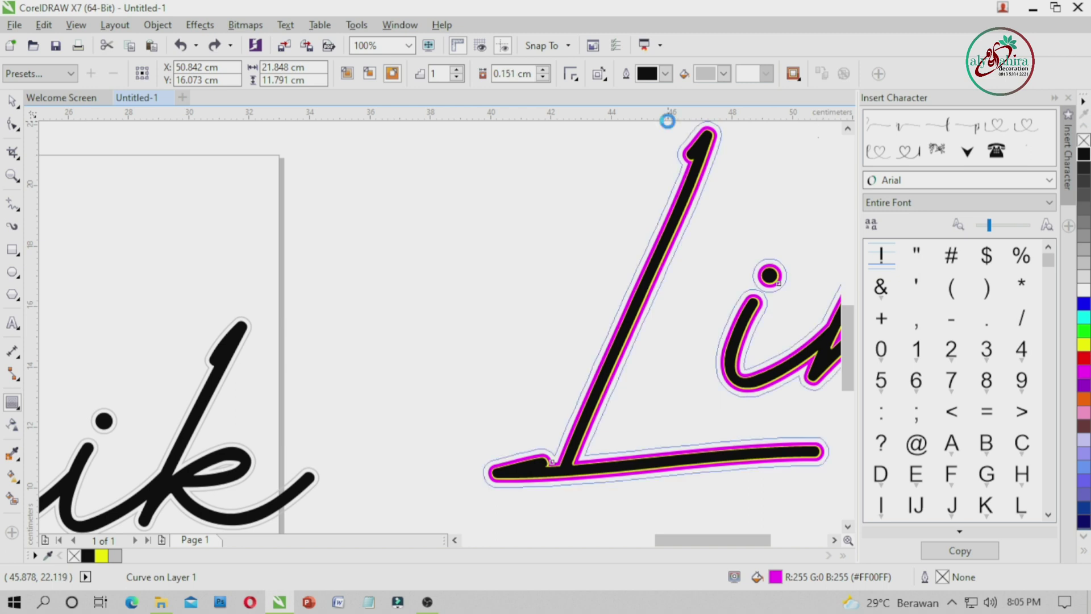
Try an offset of 0.004 cm for the second name's gray contour, and undo the change.
scroll(599, 229, down, 1)
scroll(707, 182, up, 3)
scroll(433, 202, down, 1)
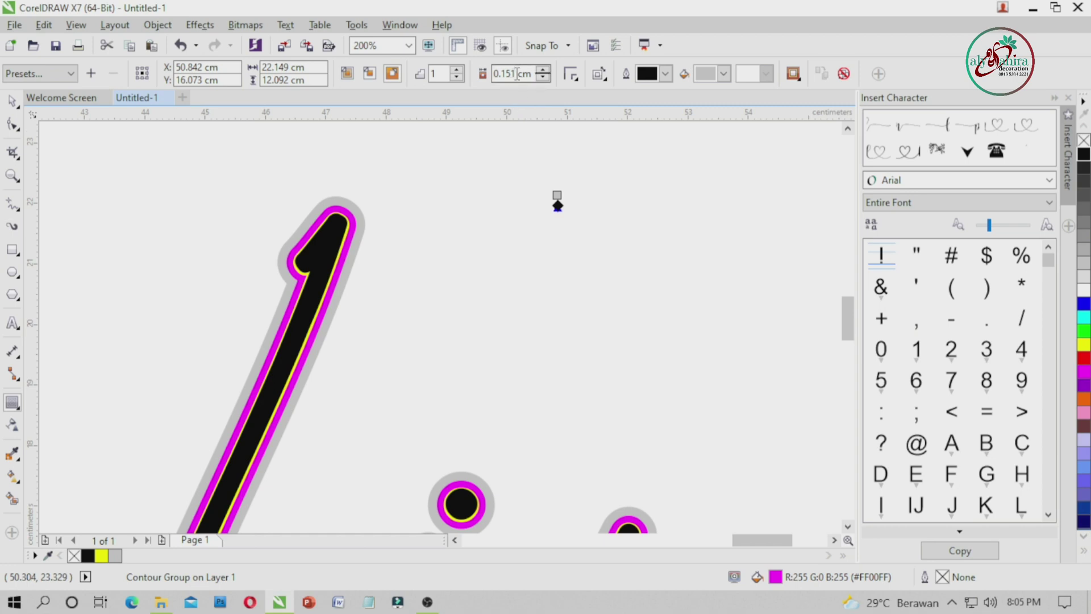
drag(517, 74, 512, 76)
text(004)
key(Return)
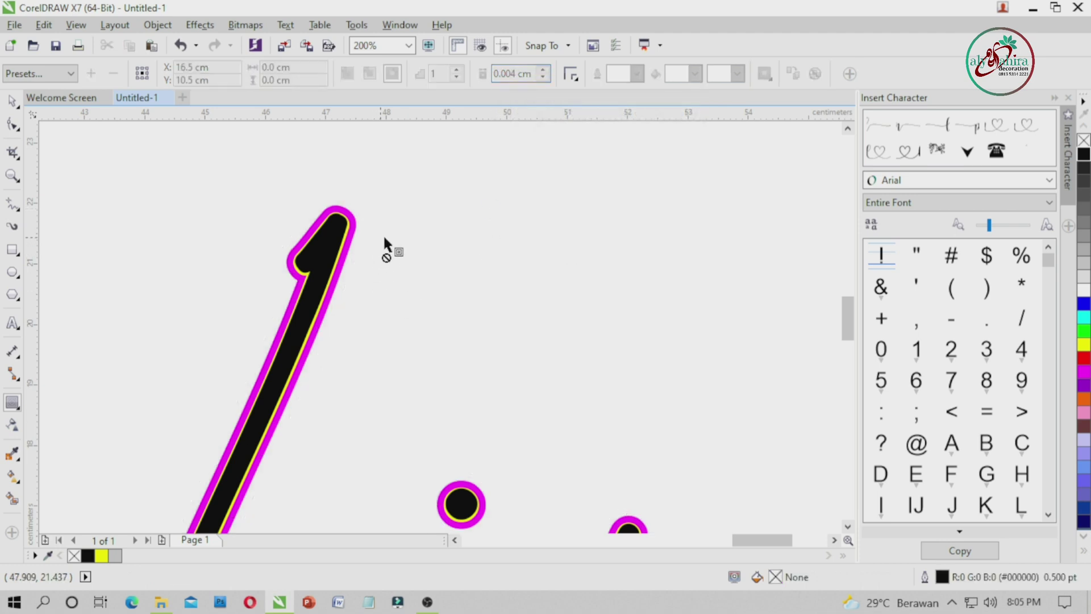
key(ctrl+z)
Adjust the offset of the second name's gray contour interactively to about 0.038 cm.
drag(559, 194, 556, 202)
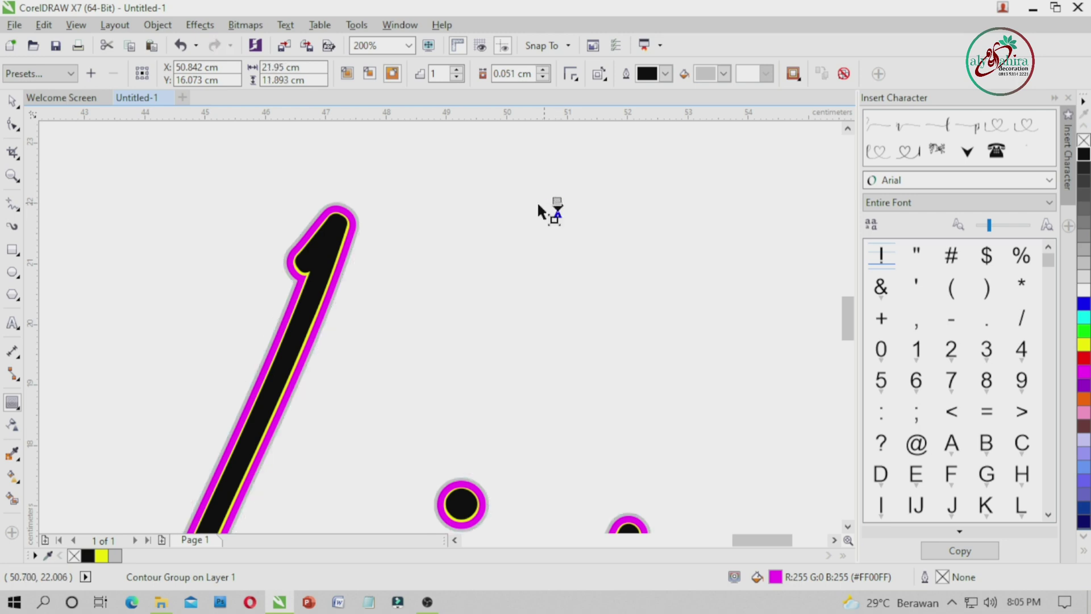
scroll(334, 202, up, 3)
scroll(281, 210, down, 2)
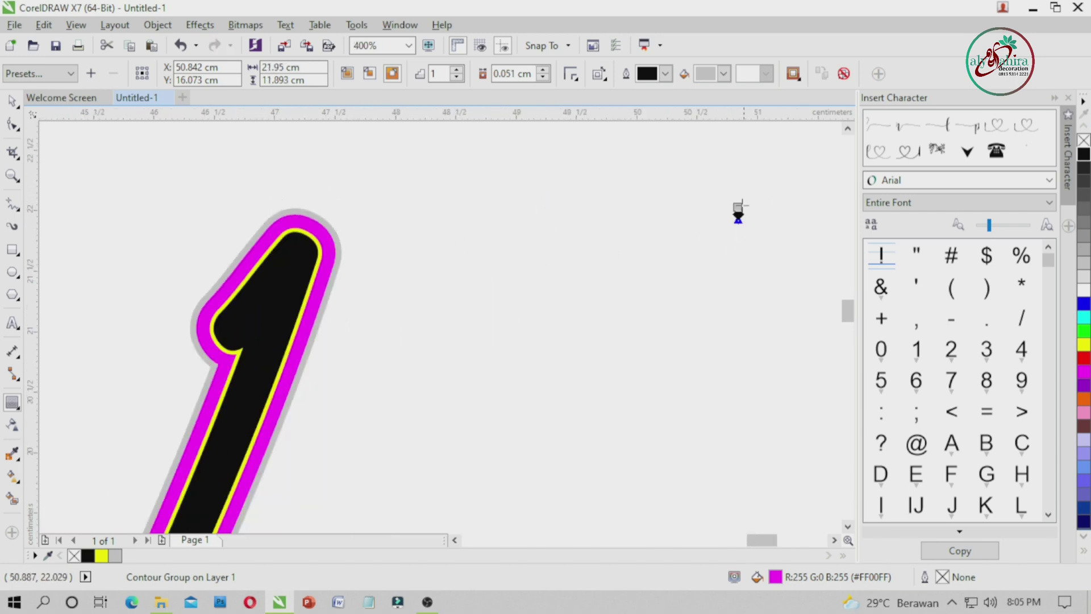
scroll(738, 213, up, 1)
scroll(728, 213, down, 1)
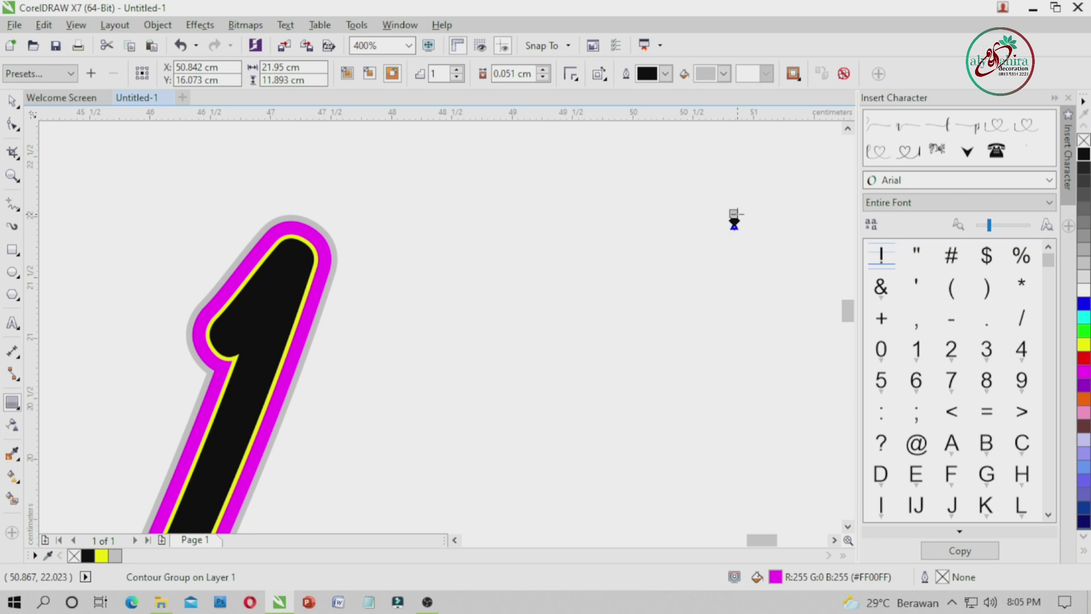
drag(735, 216, 735, 216)
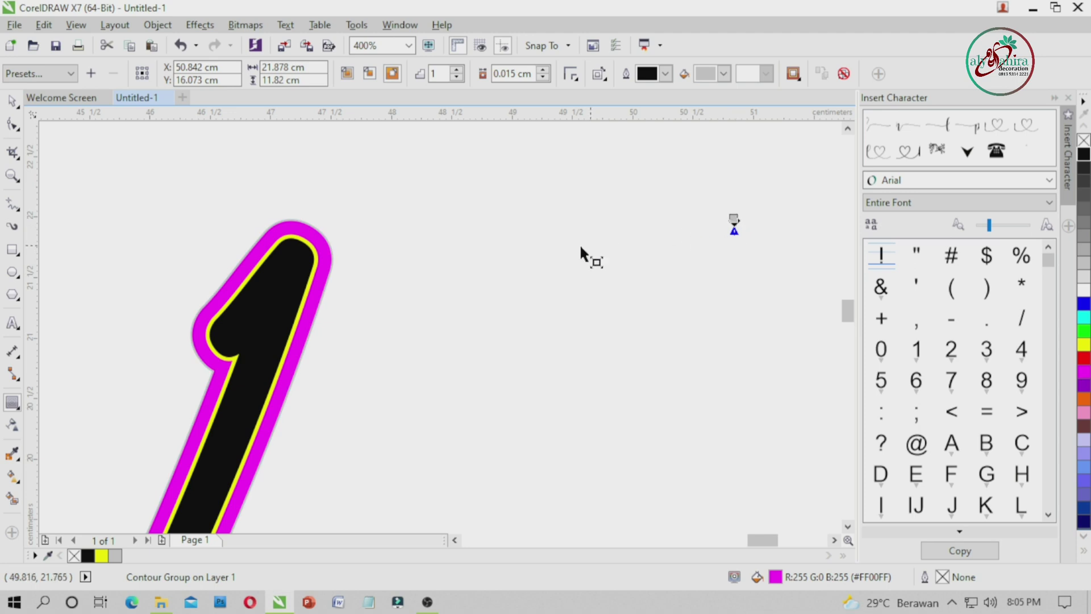
scroll(310, 229, up, 1)
scroll(300, 227, down, 1)
scroll(726, 222, up, 1)
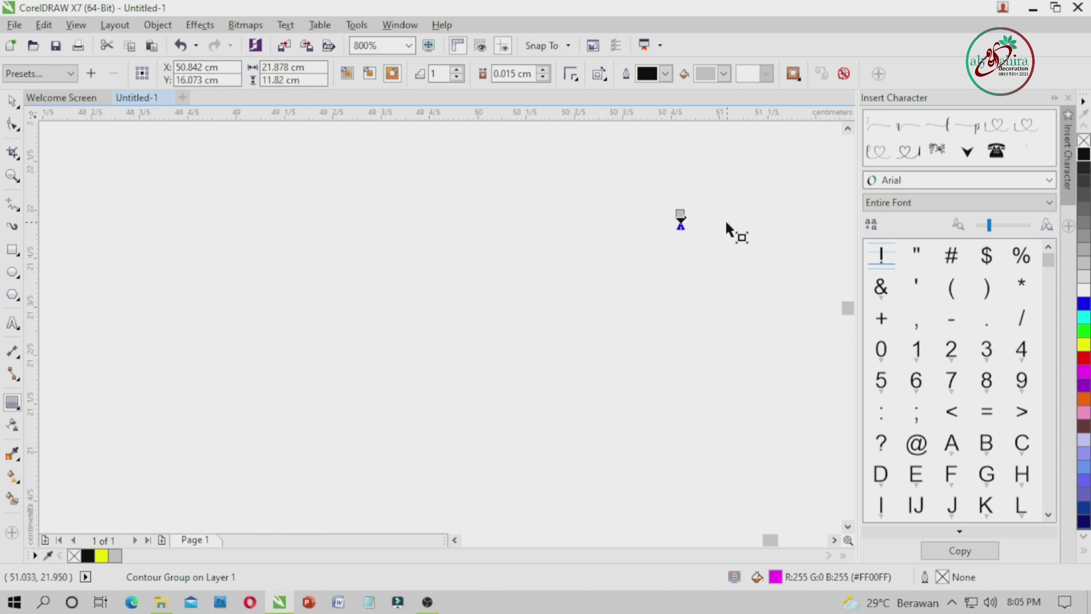
scroll(726, 223, down, 1)
drag(693, 224, 690, 223)
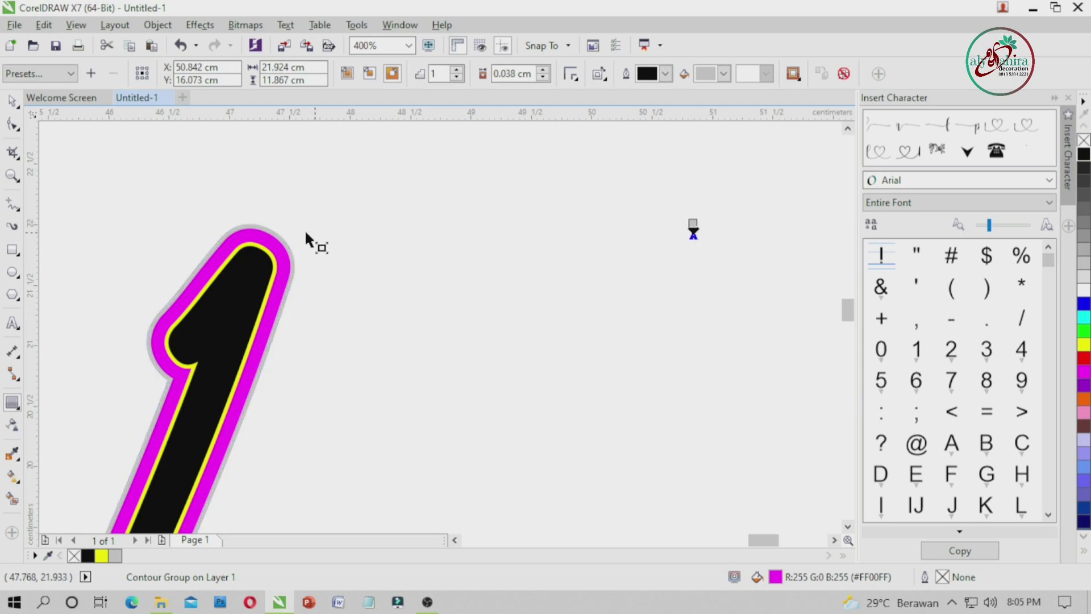
Break apart the second name's gray contour group from the magenta outline and clear the selection.
scroll(240, 231, up, 2)
click(12, 101)
key(ctrl+k)
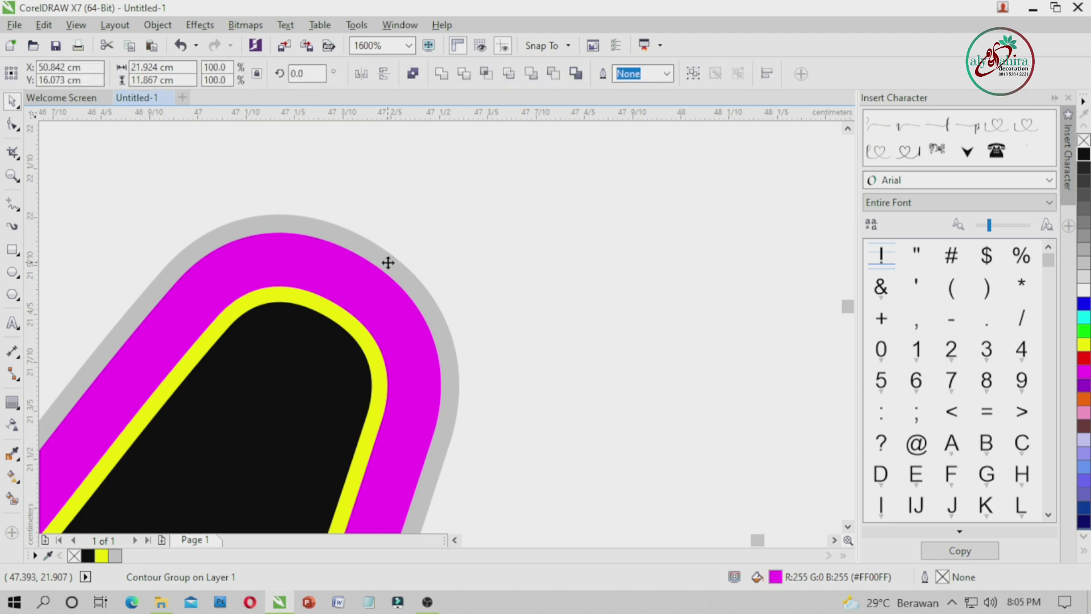
key(Escape)
Trim the second name's gray contour with the magenta outline, and delete the magenta outline.
click(314, 271)
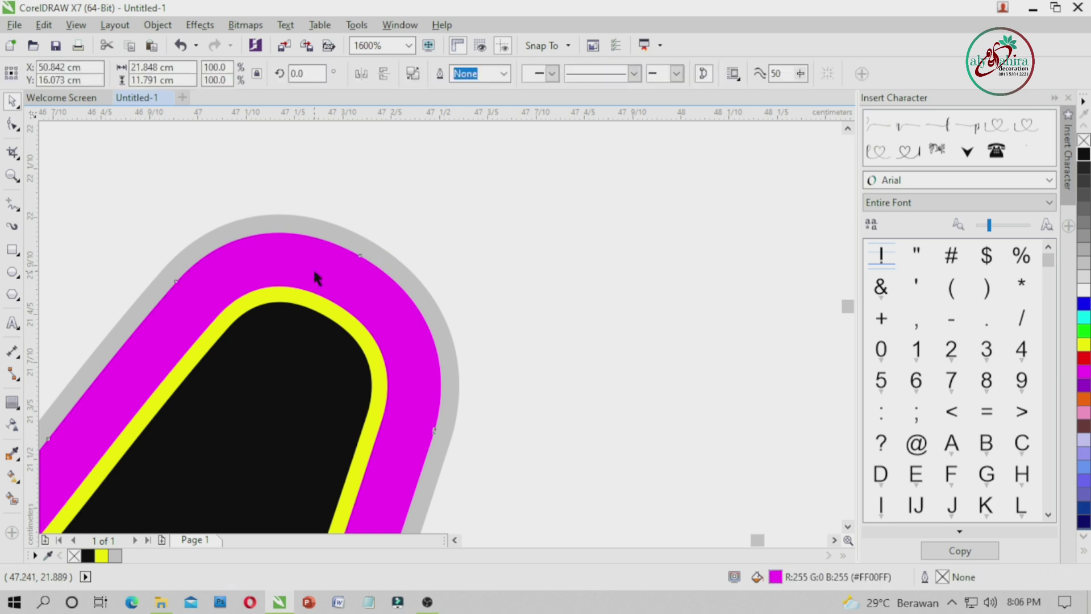
shift+click(335, 236)
key(Escape)
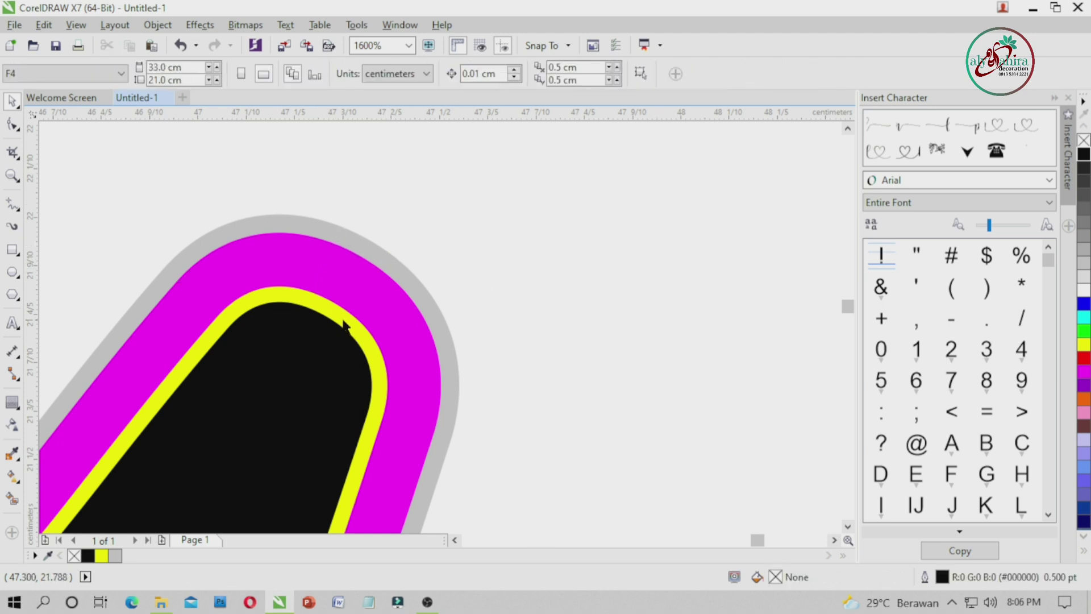
click(349, 293)
key(Delete)
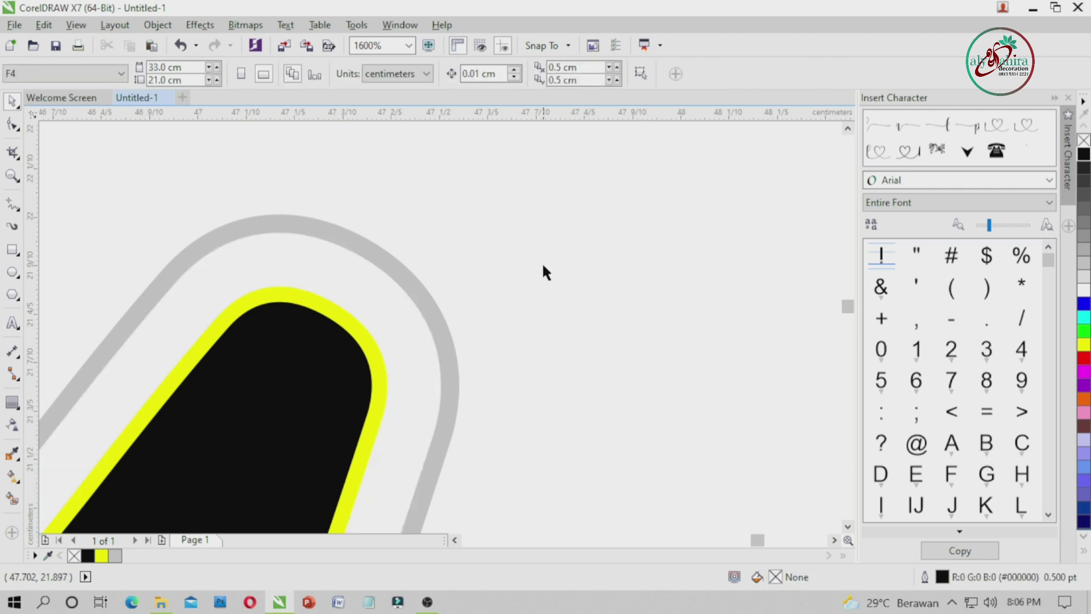
Change the fill of the second name's yellow outline to black and clear the selection.
click(376, 348)
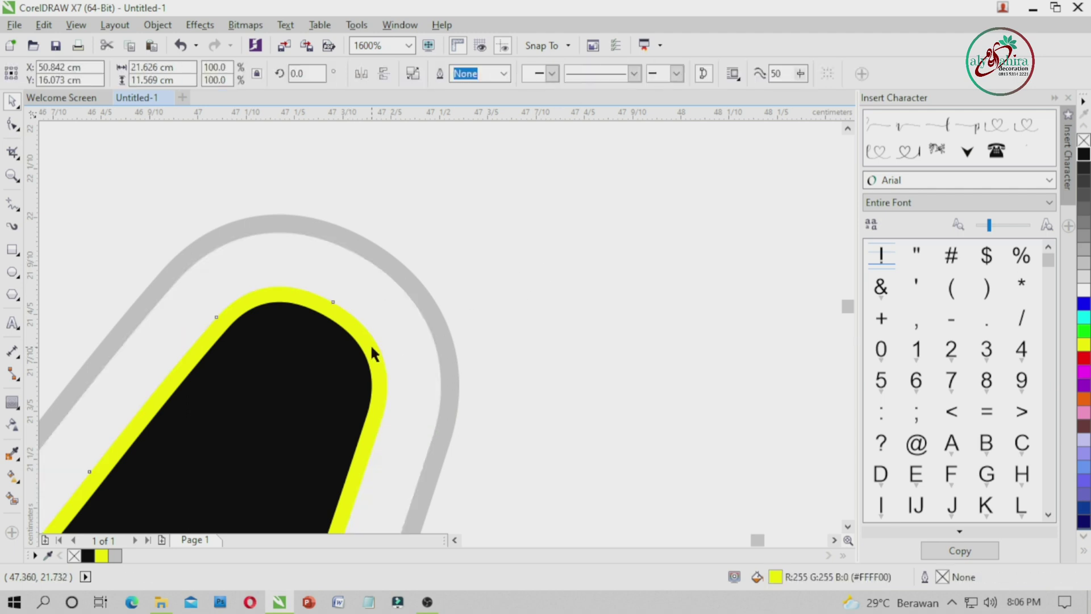
click(1084, 154)
click(756, 206)
Compare both finished names and examine the thin gray contour around the second name.
scroll(687, 238, down, 7)
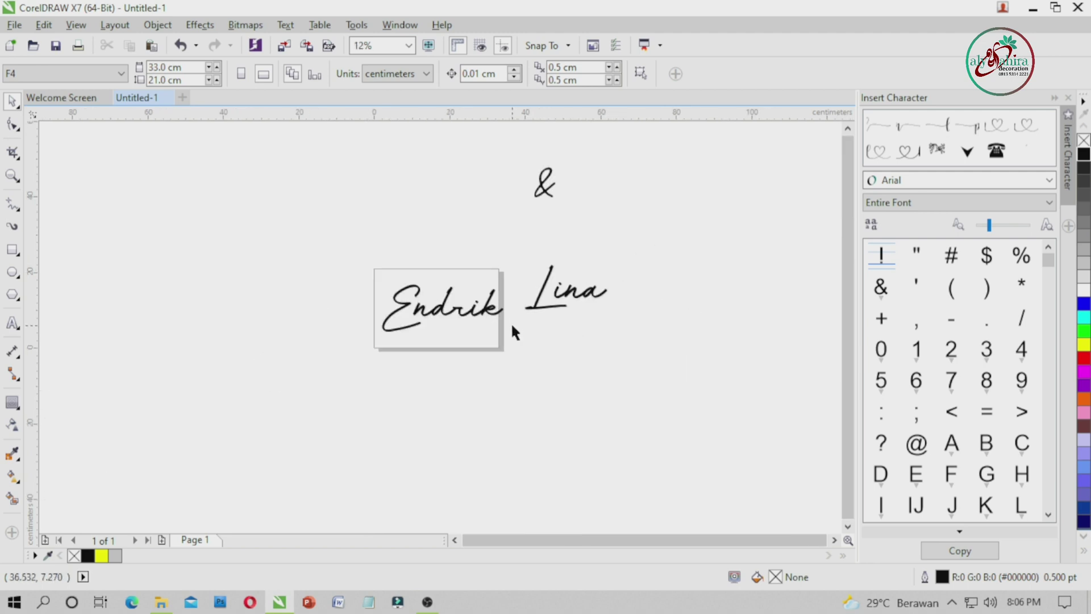
scroll(511, 332, up, 3)
scroll(535, 341, down, 1)
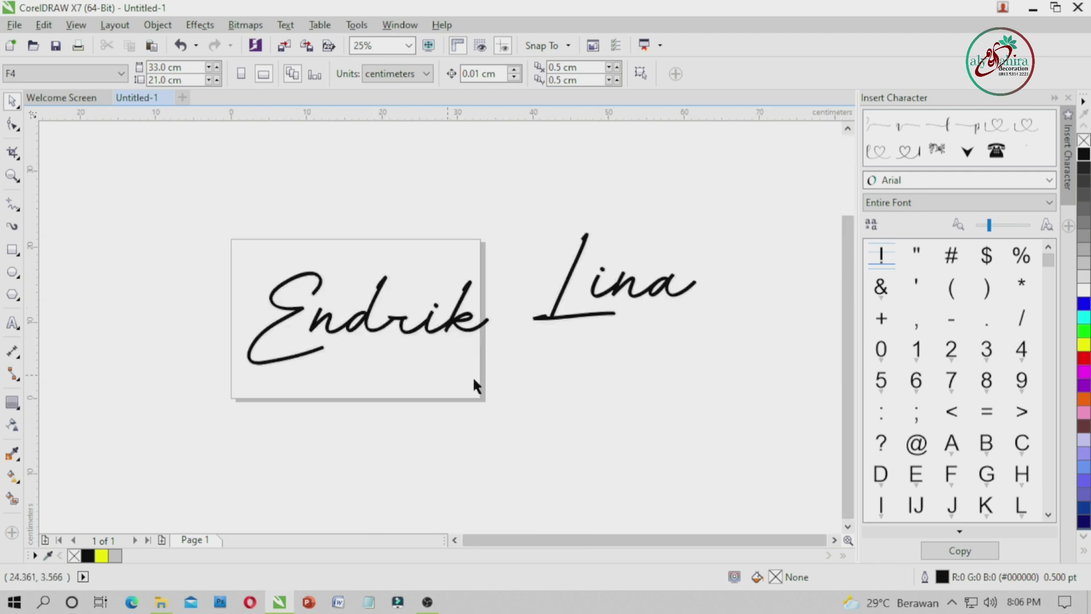
scroll(600, 272, up, 5)
scroll(403, 259, up, 3)
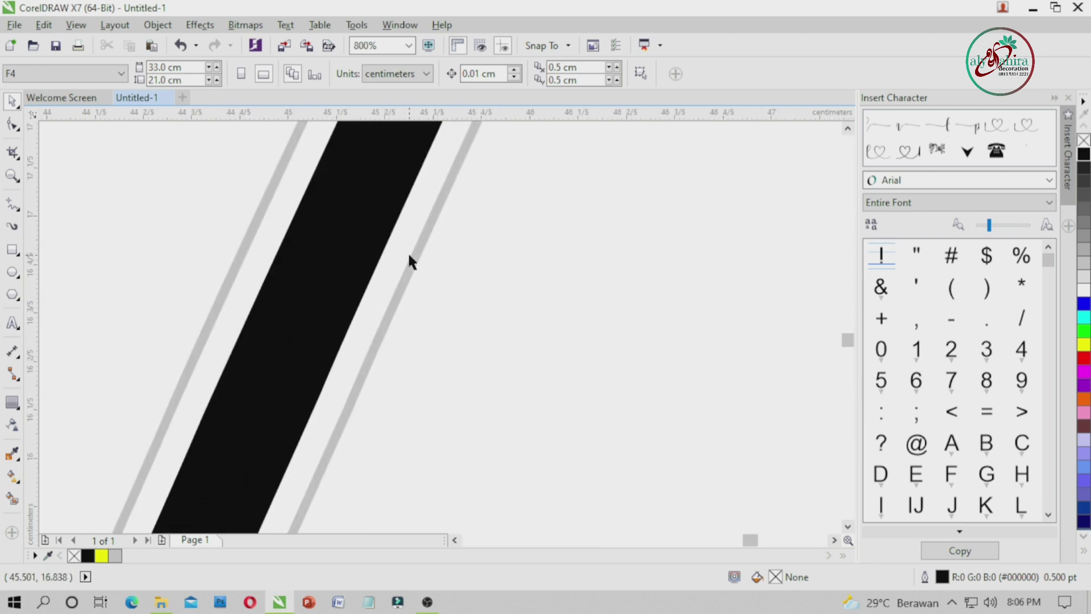
Try lighter and darker gray fills, including #B3B3B3, on the second name's contour line.
click(418, 250)
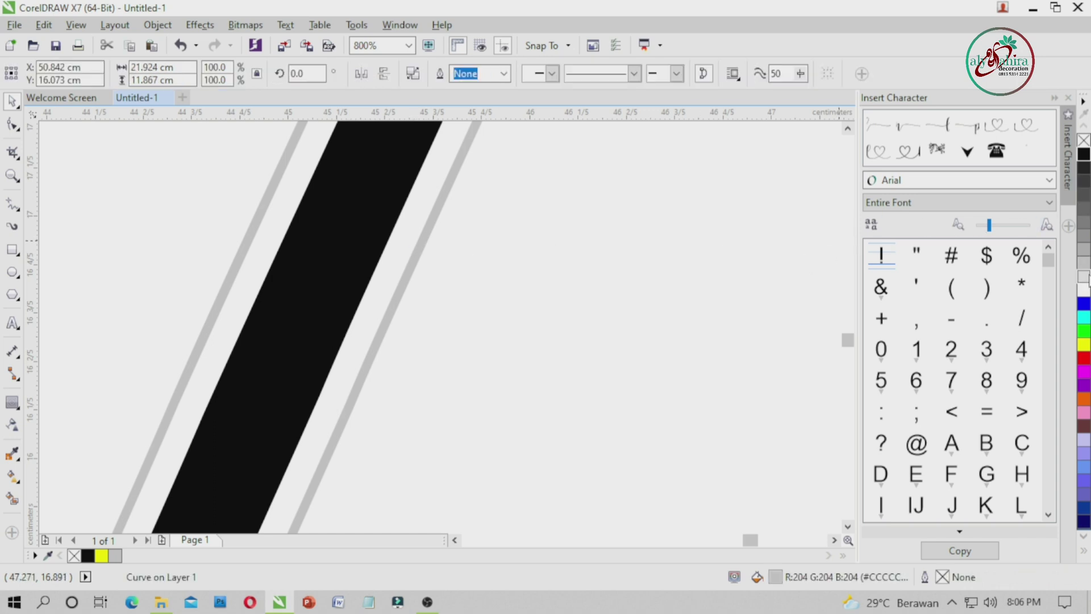
click(1086, 277)
click(1086, 262)
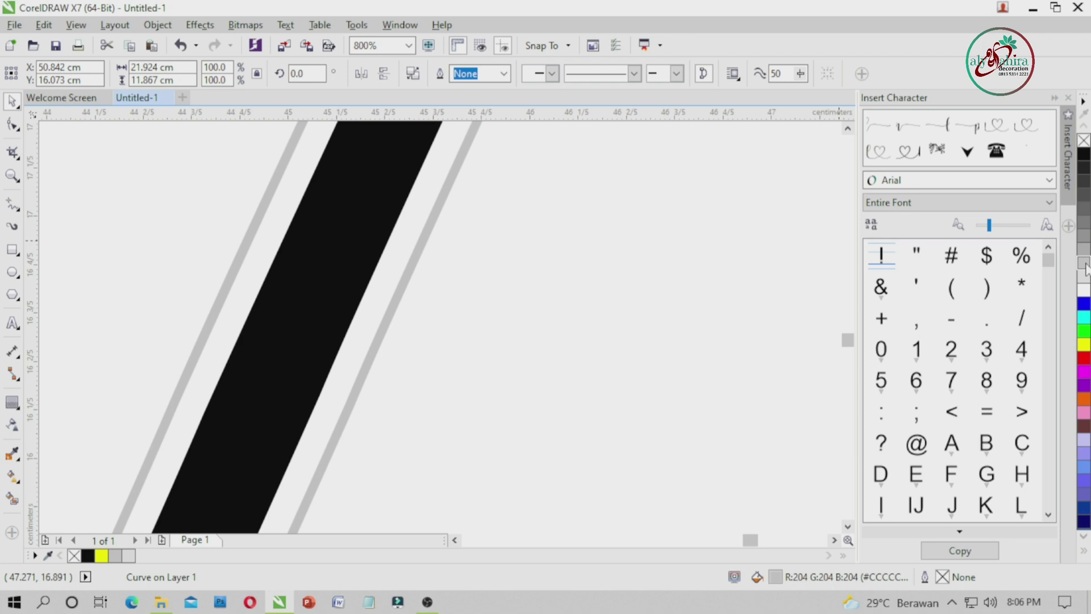
click(1086, 251)
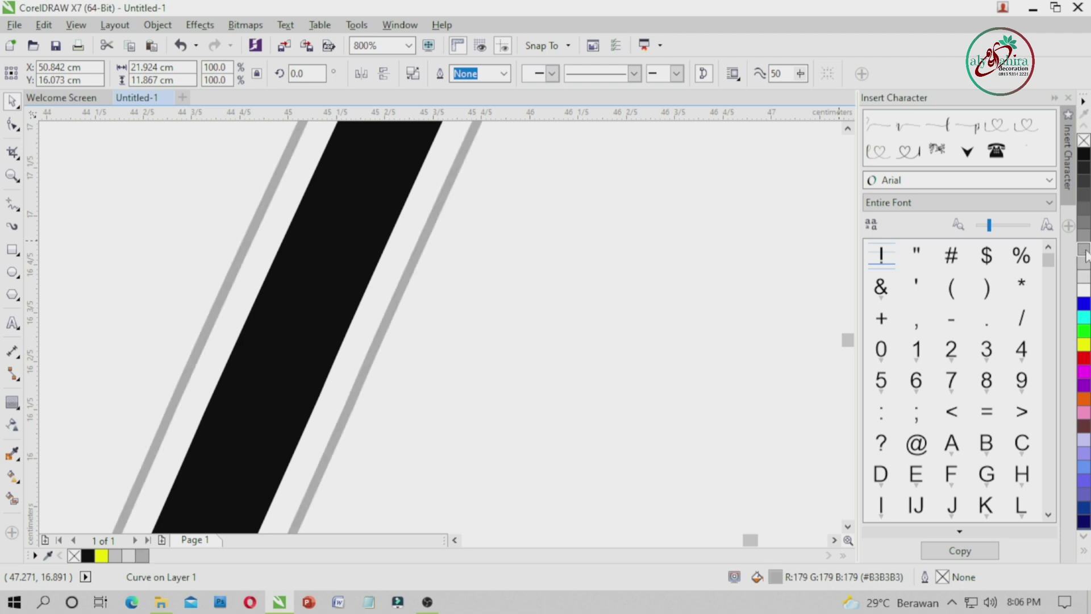
scroll(428, 300, down, 2)
scroll(427, 299, up, 3)
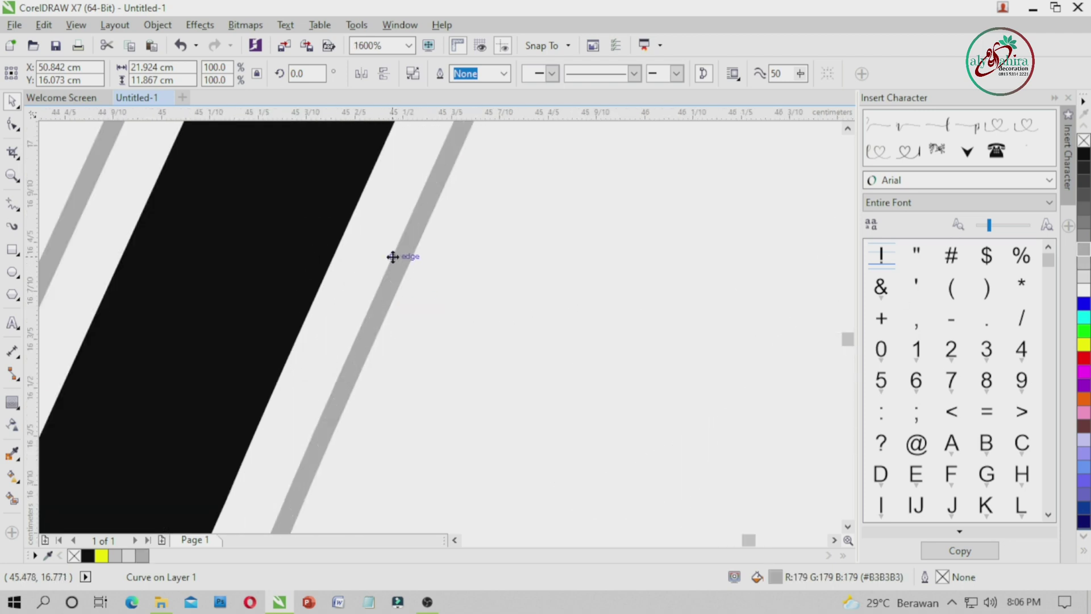
scroll(367, 312, down, 3)
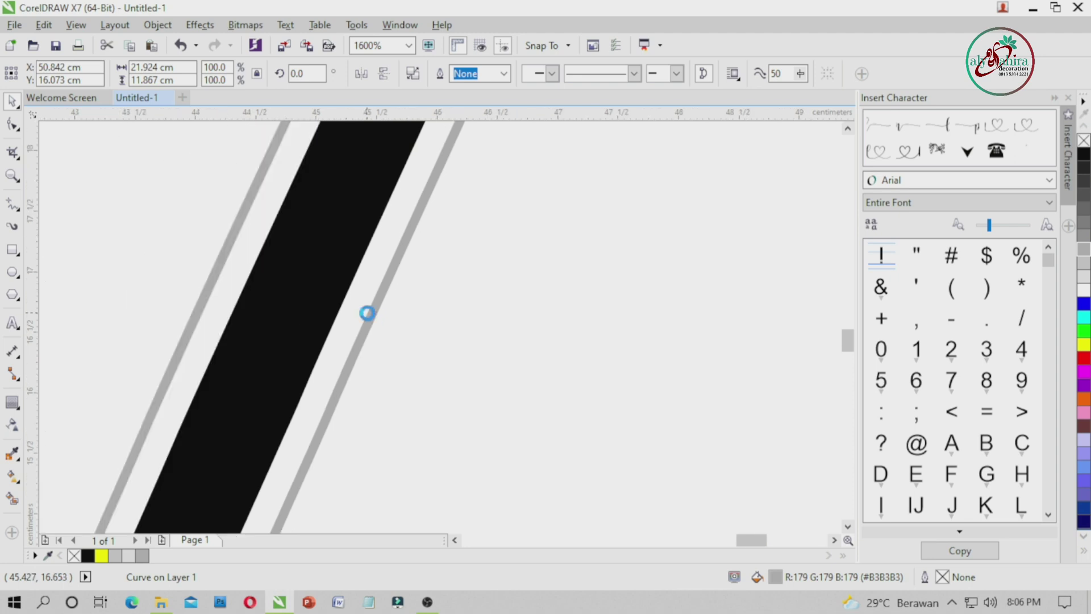
click(1084, 263)
click(595, 162)
Change the fill of the first name's contour line to the darker gray #B3B3B3 and clear the selection.
scroll(596, 162, down, 3)
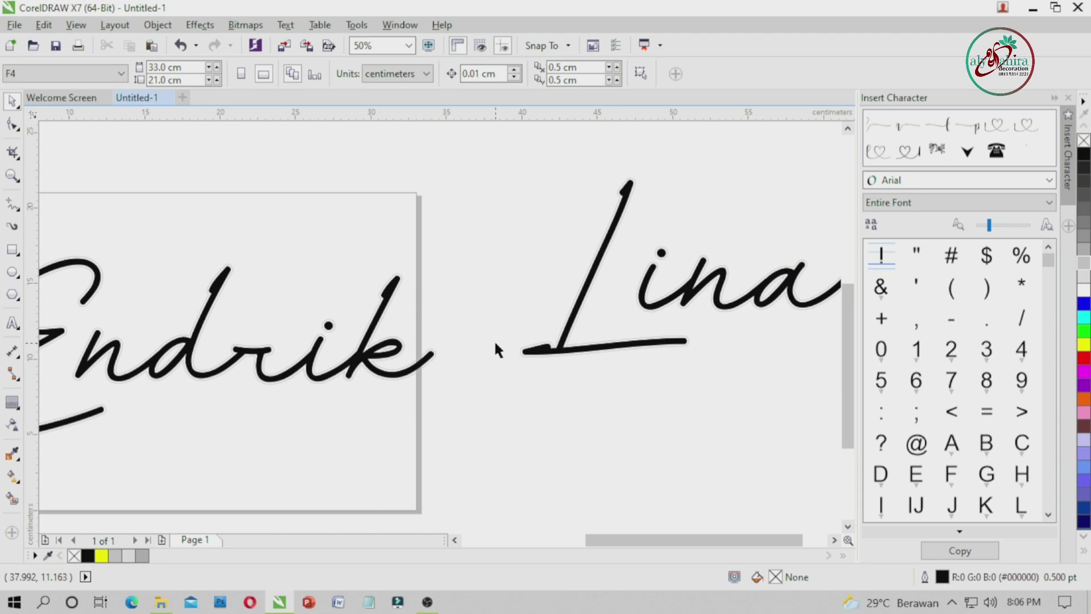
scroll(493, 340, up, 2)
scroll(384, 351, up, 3)
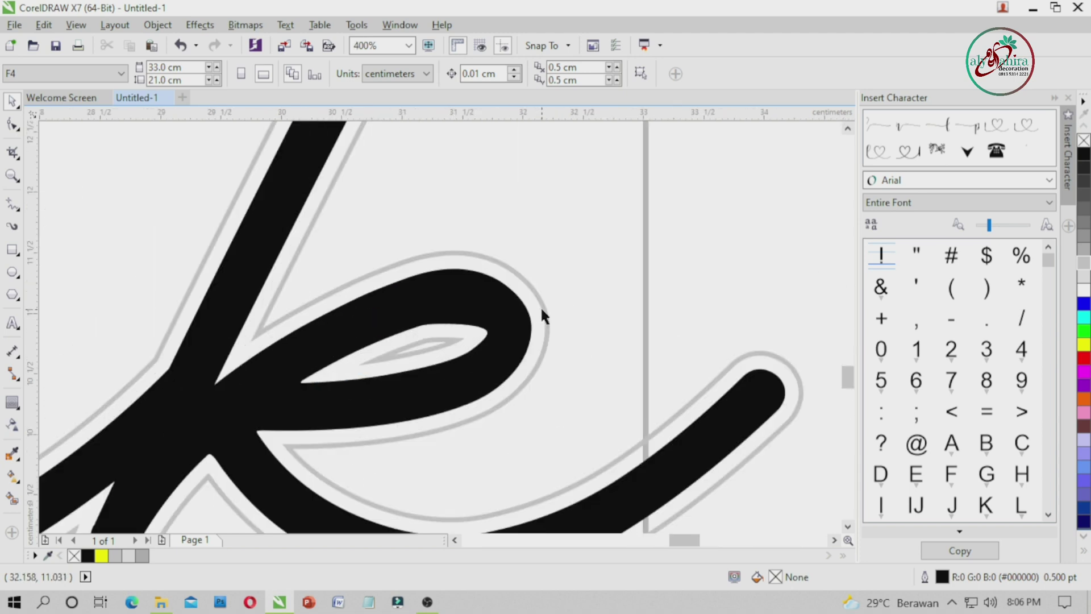
click(541, 305)
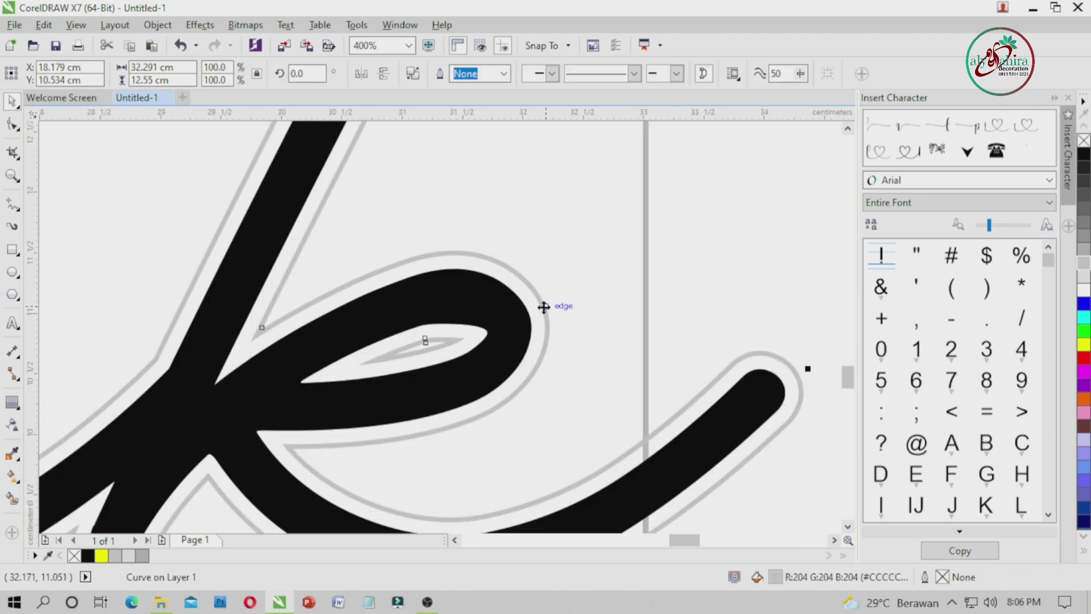
click(136, 556)
click(546, 400)
Change the fill of the second name's contour line to the darker gray #B3B3B3 and clear the selection.
scroll(546, 400, down, 3)
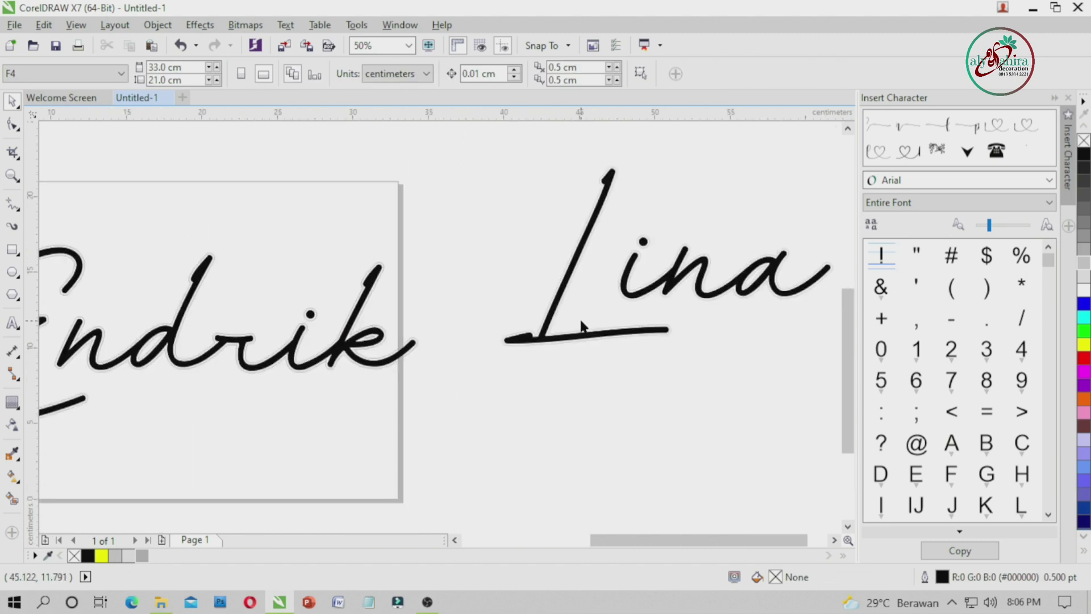
scroll(568, 326, up, 3)
click(352, 331)
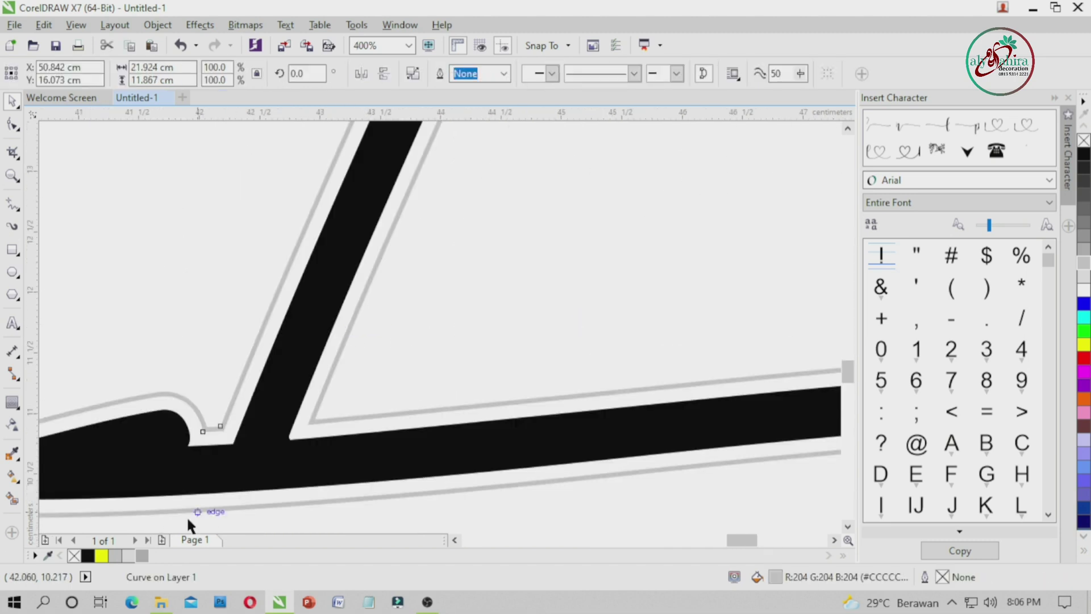
click(142, 555)
click(432, 346)
Examine the recoloured gray contour along the second name's strokes and its spacing from the black lettering.
scroll(433, 353, down, 3)
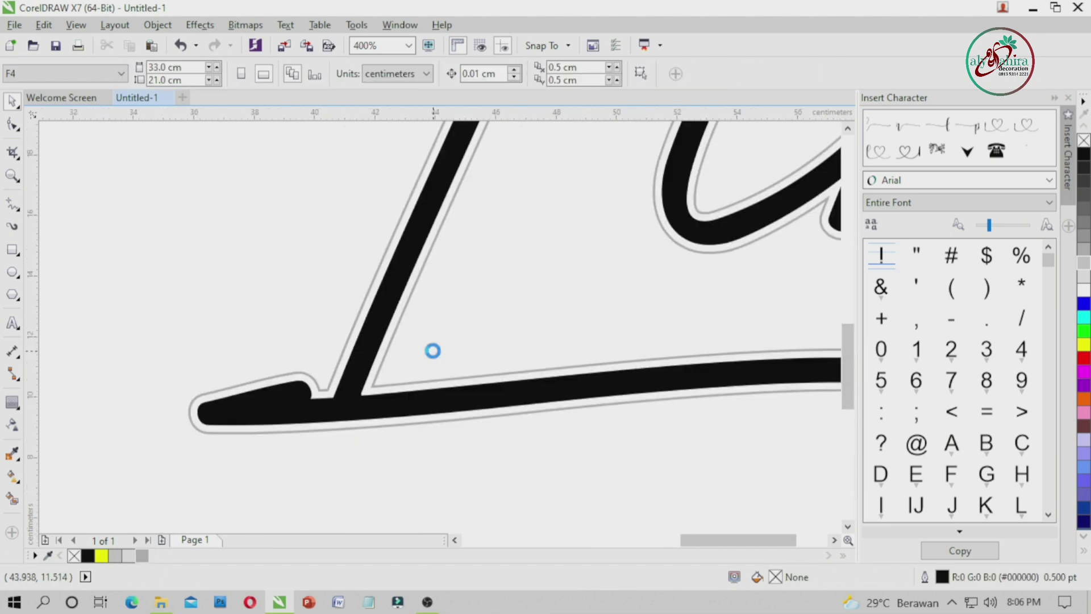
scroll(438, 326, up, 3)
scroll(267, 253, up, 1)
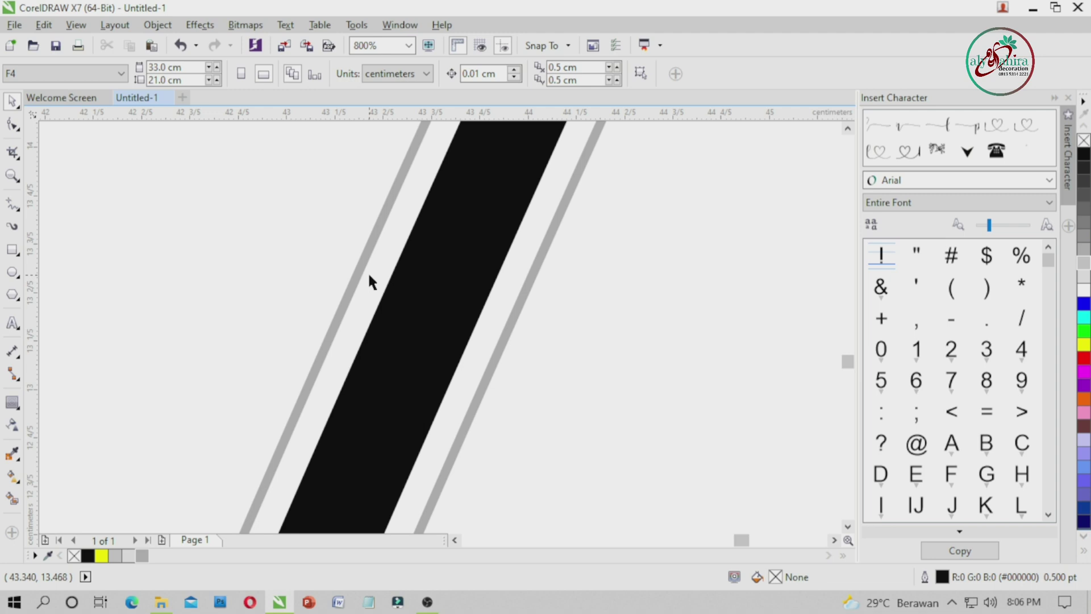
scroll(313, 258, up, 2)
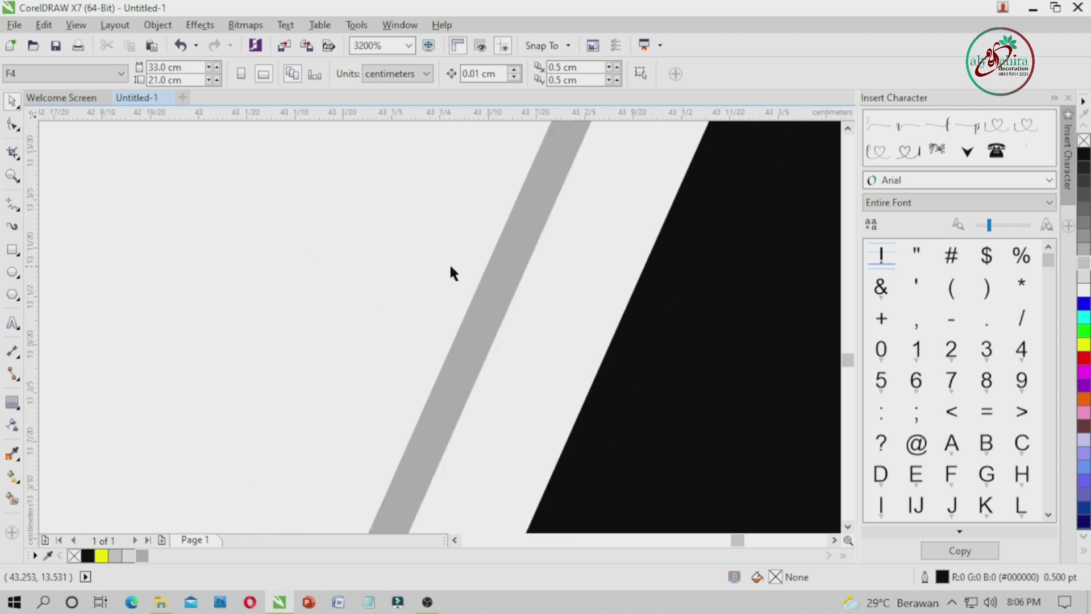
click(506, 255)
scroll(509, 256, down, 2)
scroll(510, 257, down, 4)
click(578, 345)
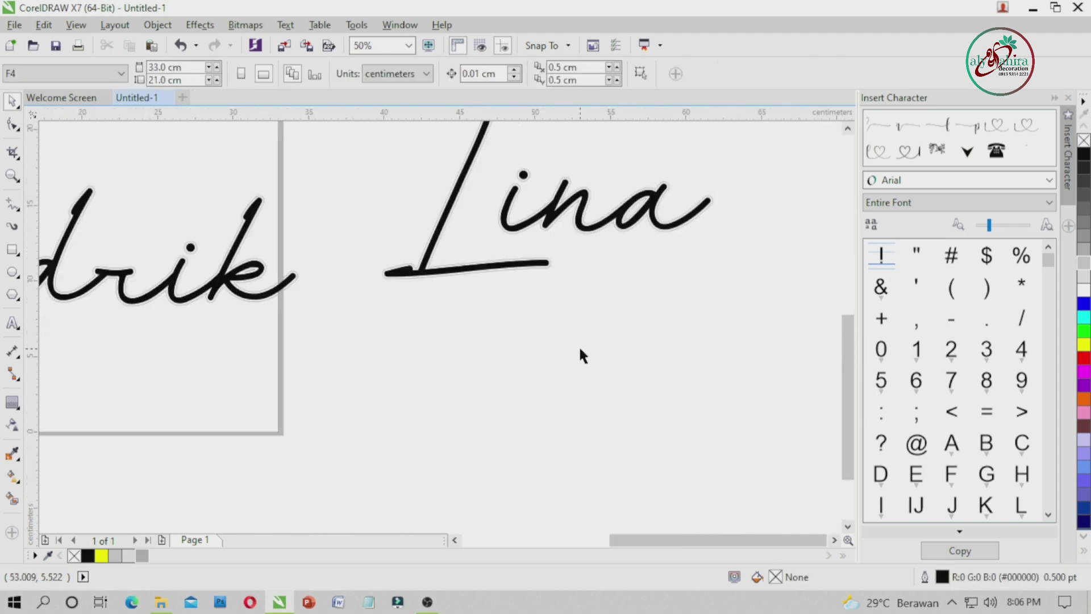
Group the first name's black lettering with its gray contour and clear the selection.
scroll(579, 346, down, 1)
drag(136, 211, 463, 402)
key(ctrl+g)
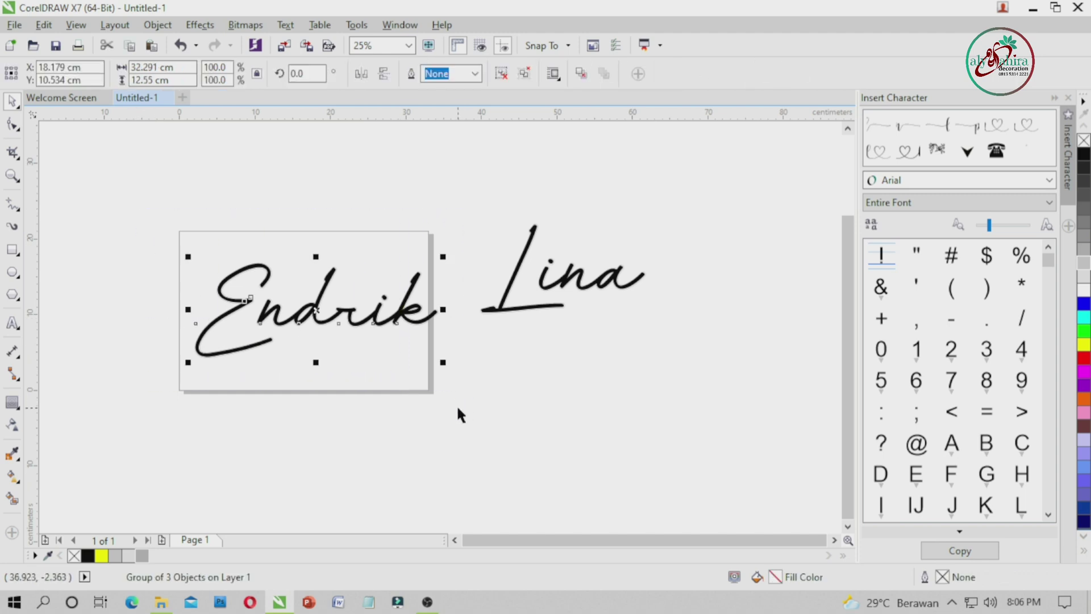
click(568, 397)
Save the drawing in the Pictures folder as a CDR file, using the couple's first names as the file name.
key(ctrl+s)
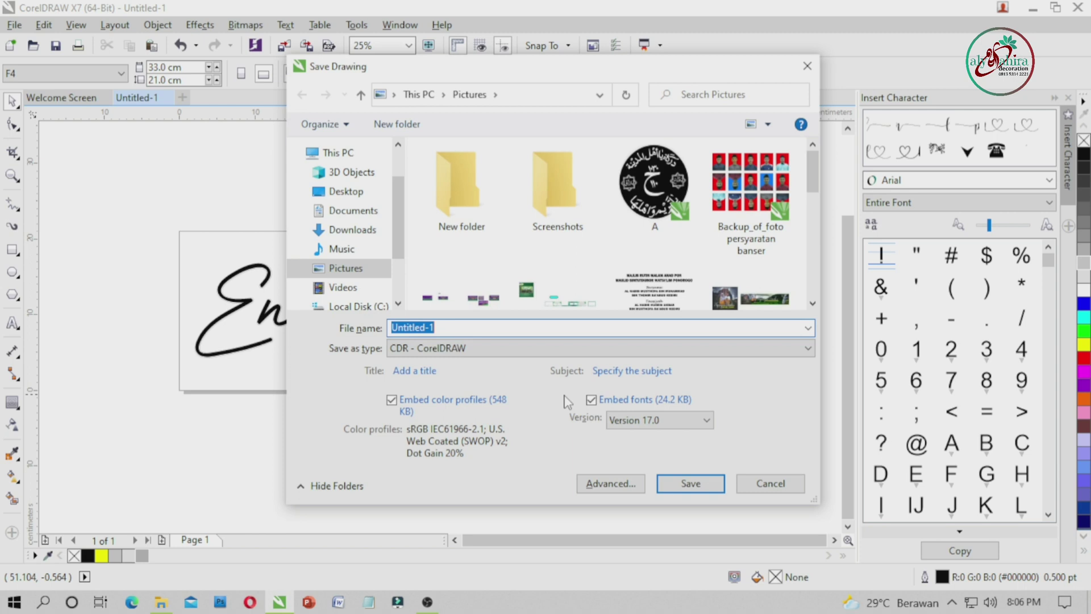
text(endrik dan lina)
key(Return)
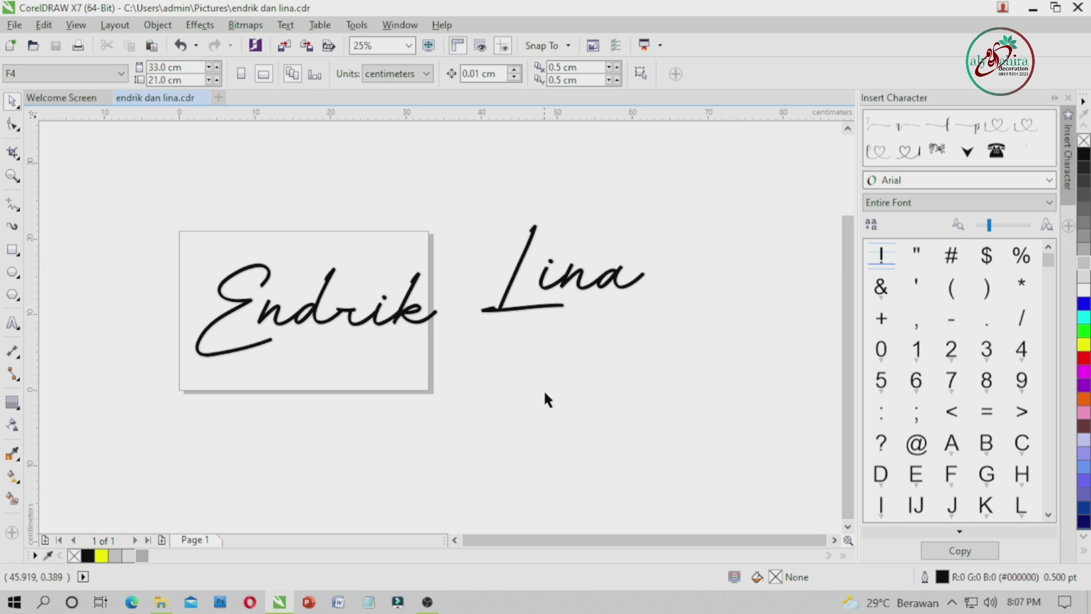
Center the first name's group on the page and clear the selection.
drag(107, 208, 461, 442)
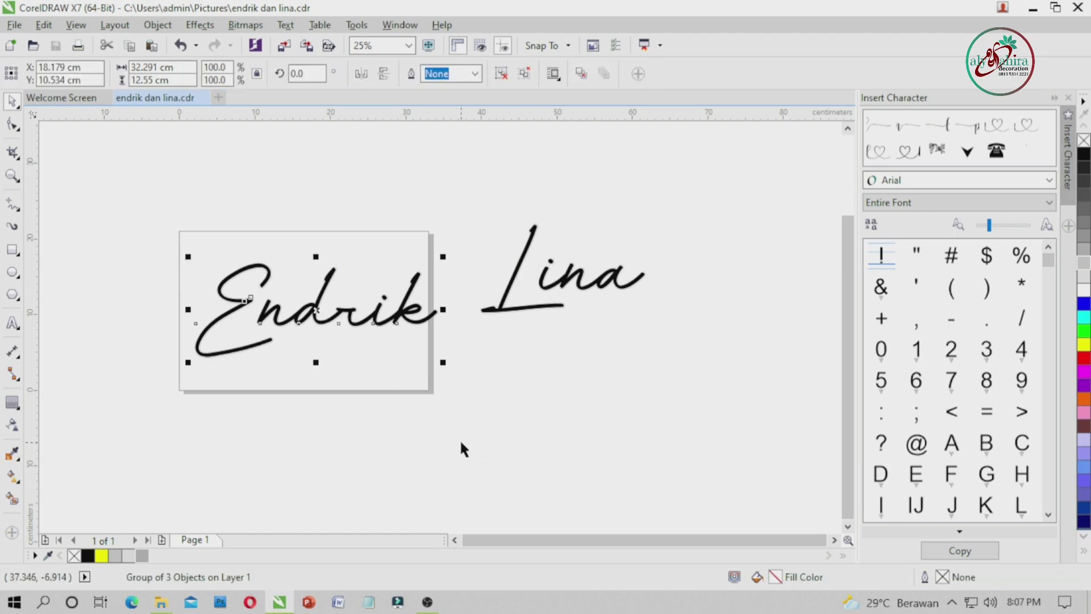
key(p)
click(524, 458)
Group the second name with its contour and place it just right of the page, vertically centered on the page's midline.
drag(458, 191, 678, 421)
key(ctrl+g)
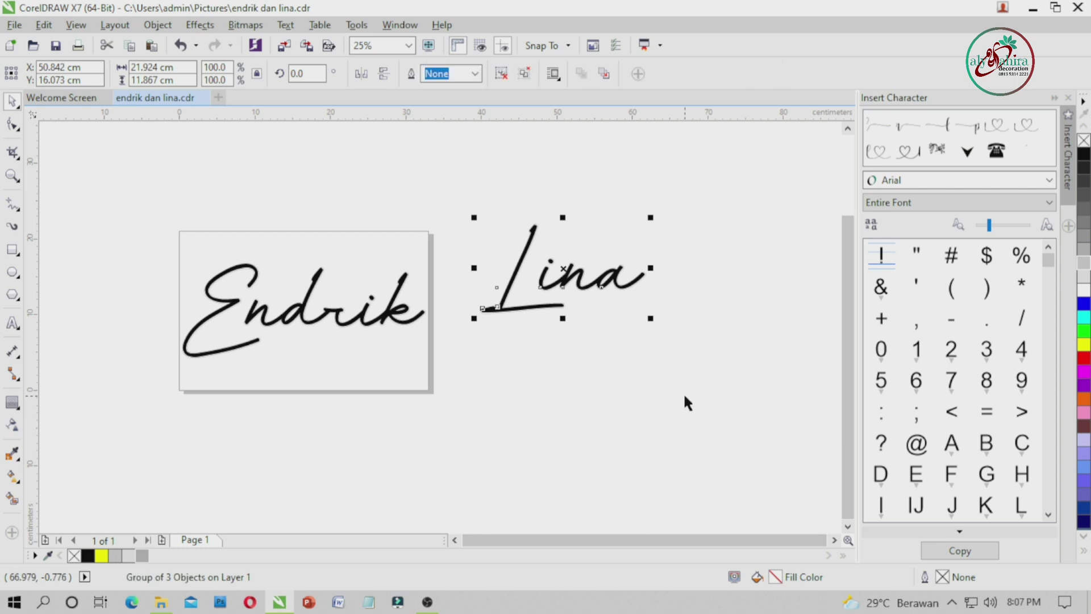
key(p)
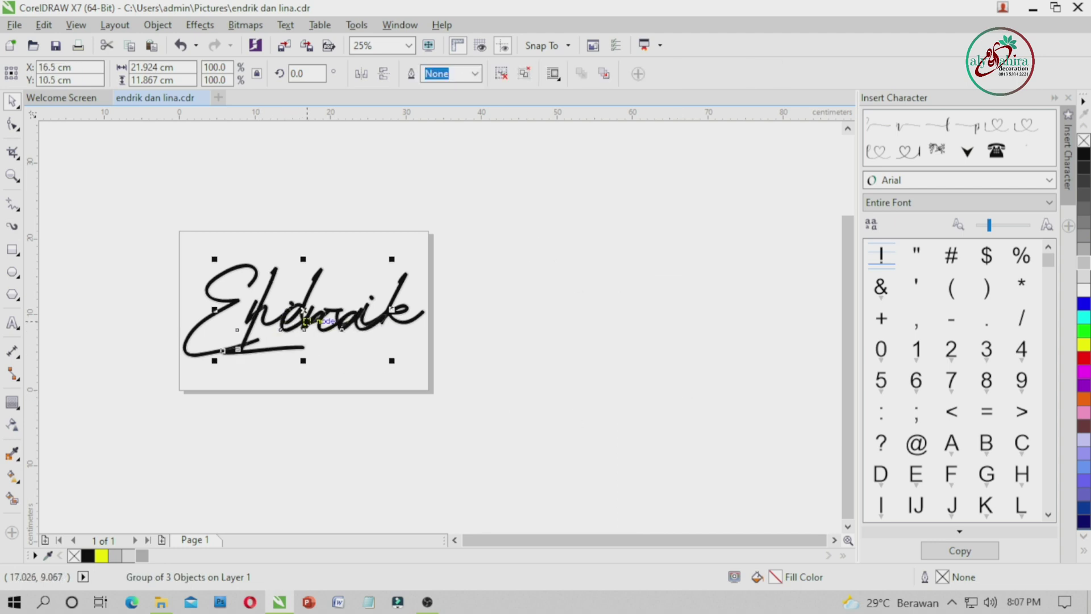
drag(329, 339, 555, 339)
click(628, 395)
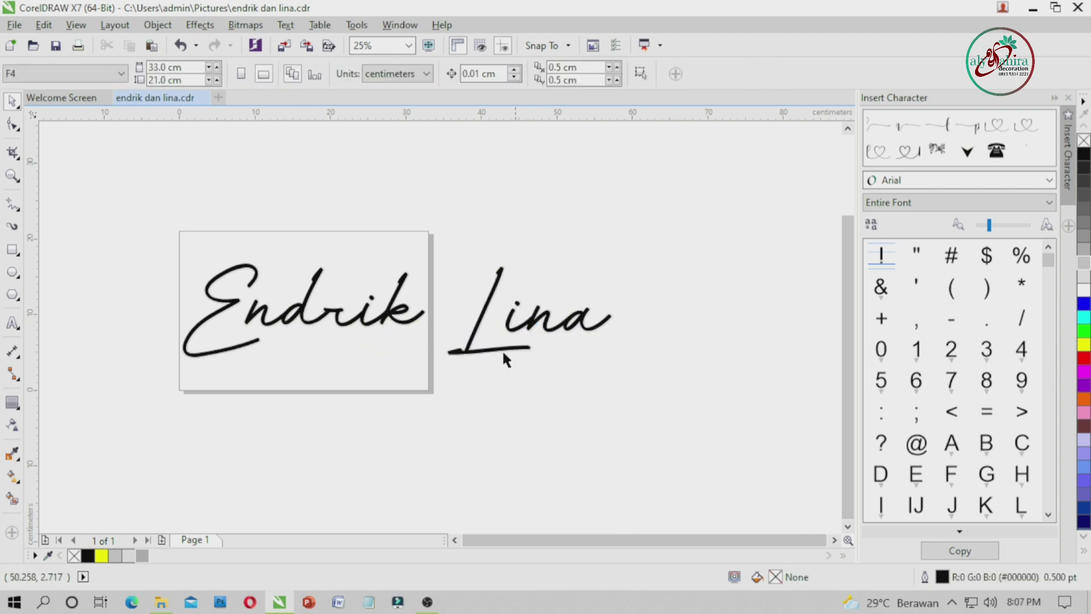
Select the ampersand above the names and examine its stroke thickness and size relative to them.
scroll(462, 368, down, 3)
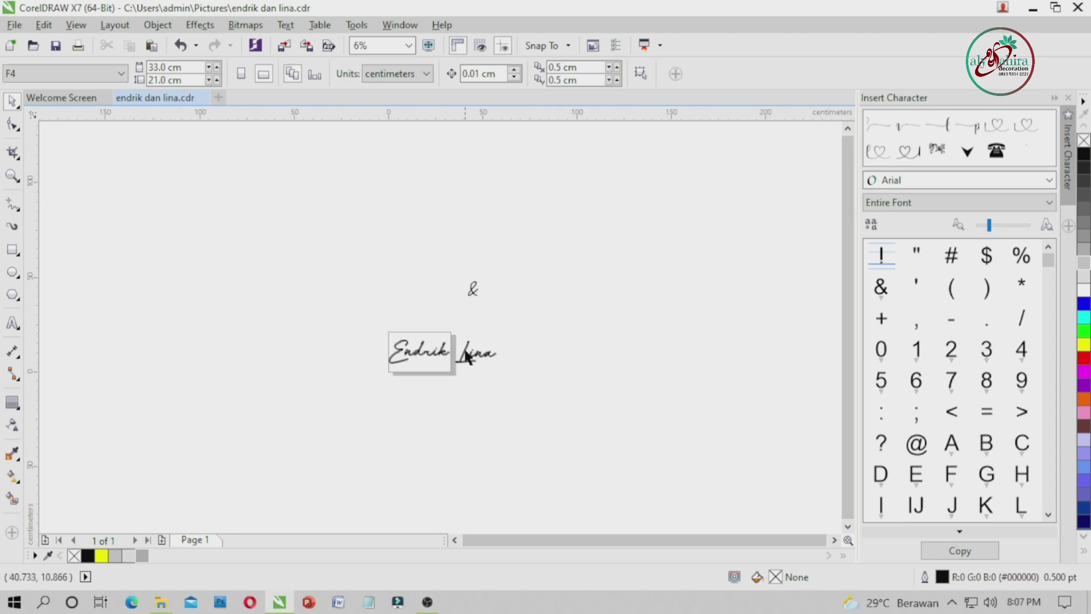
scroll(475, 279, up, 5)
click(466, 354)
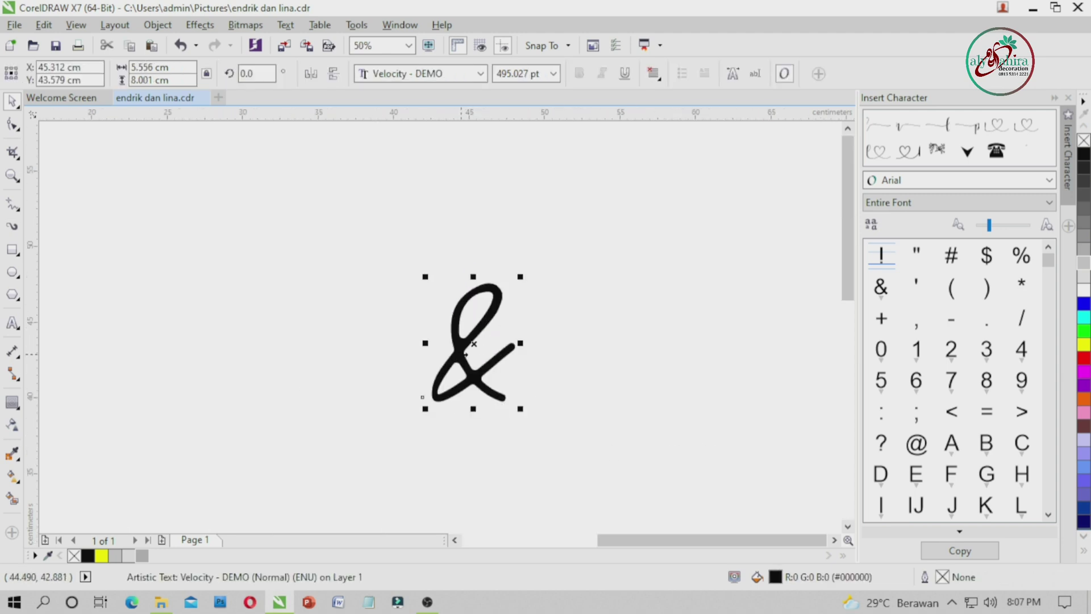
scroll(450, 318, up, 3)
scroll(448, 336, down, 3)
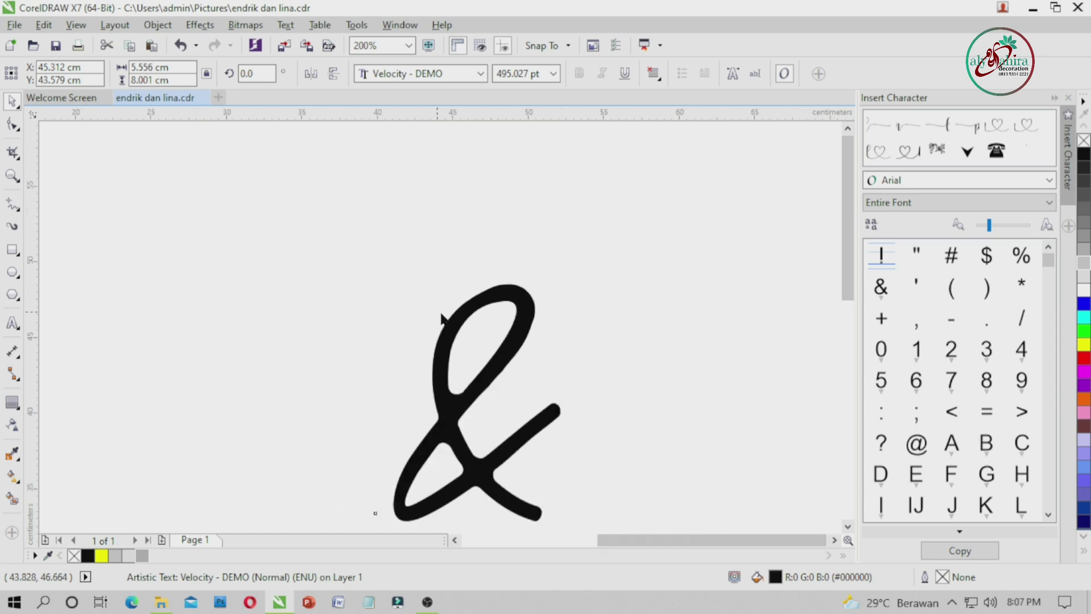
scroll(442, 390, down, 3)
scroll(444, 388, up, 4)
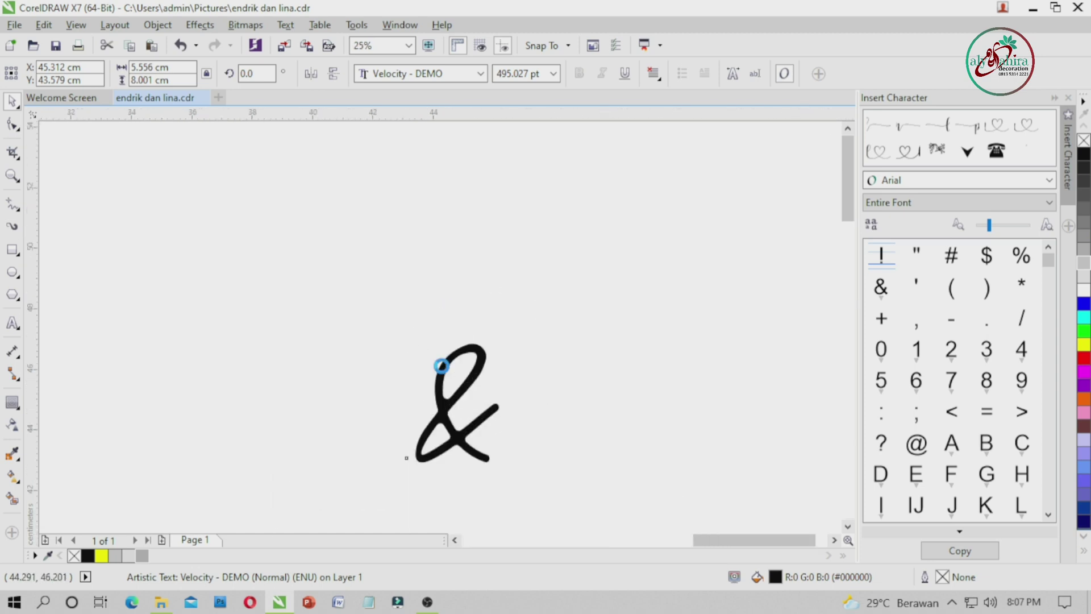
scroll(446, 381, down, 5)
scroll(450, 371, up, 4)
scroll(464, 349, down, 3)
Try enlarging the ampersand to about 967 pt.
drag(470, 355, 506, 387)
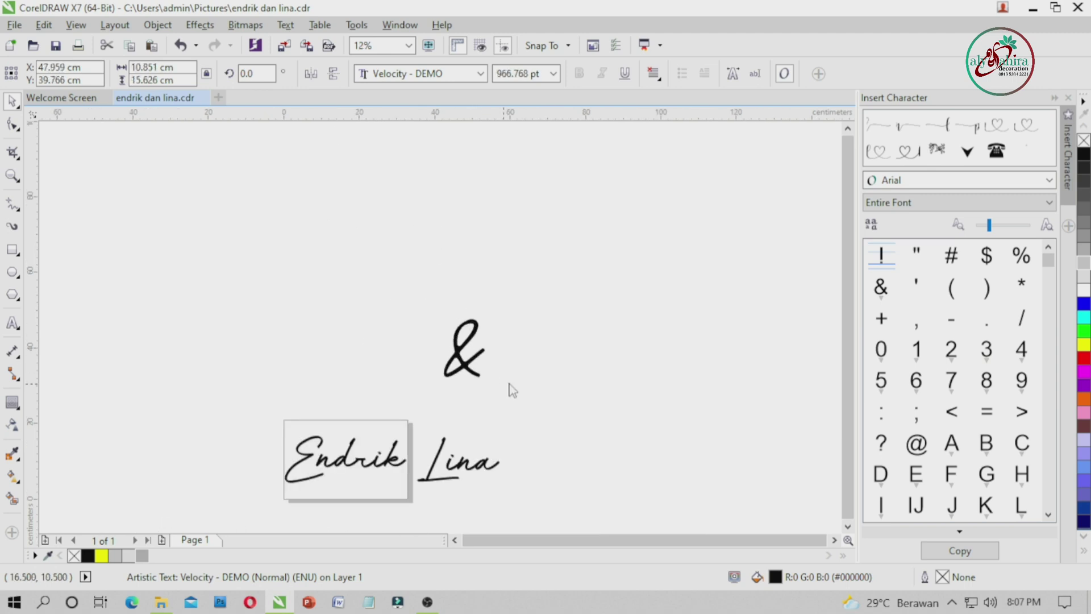
click(509, 385)
click(477, 360)
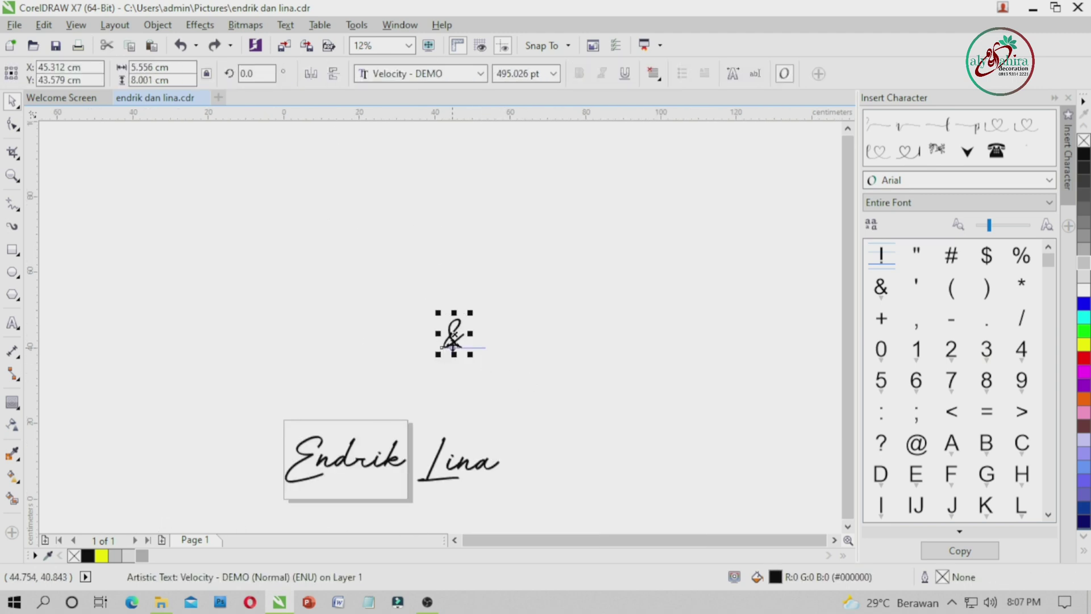
Add a one-step outside gray contour to the ampersand with an offset of about 0.16 cm, and break the contour group apart.
scroll(476, 359, up, 5)
scroll(413, 269, up, 3)
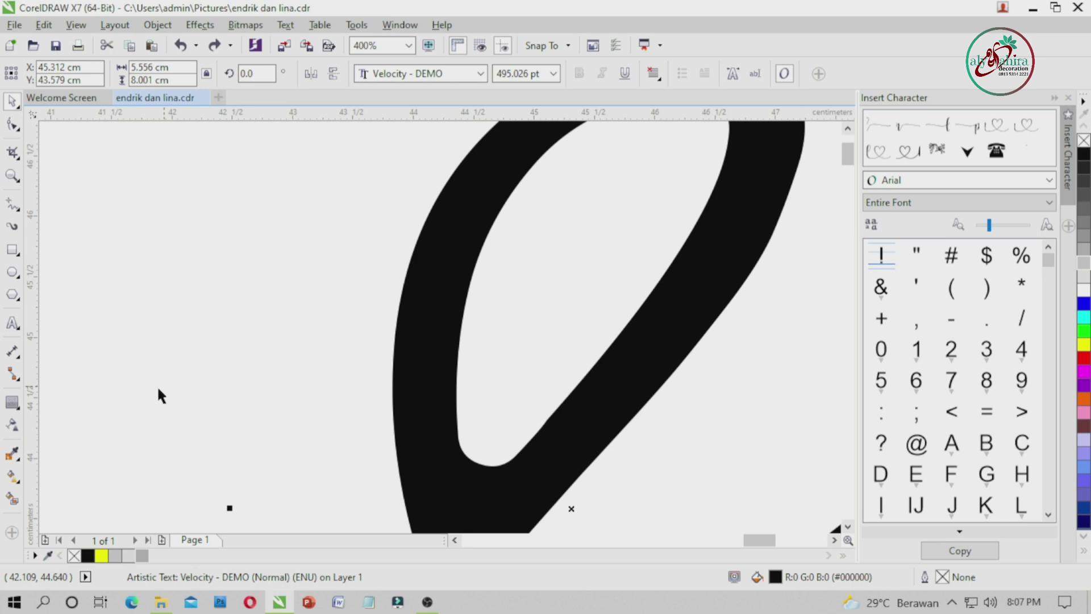
click(12, 402)
scroll(370, 373, down, 5)
scroll(415, 310, up, 3)
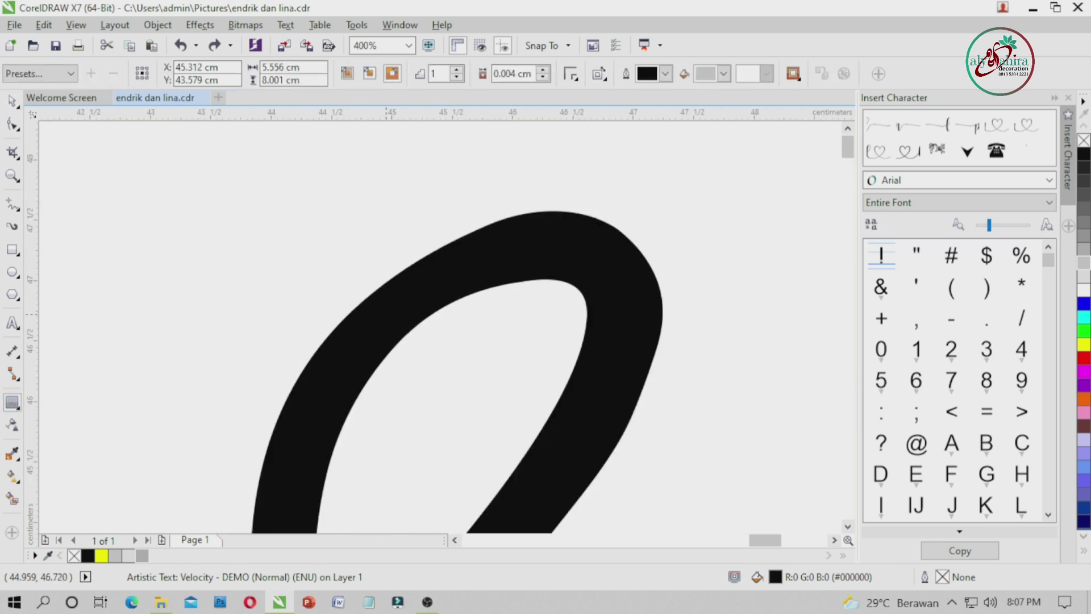
drag(360, 272, 387, 197)
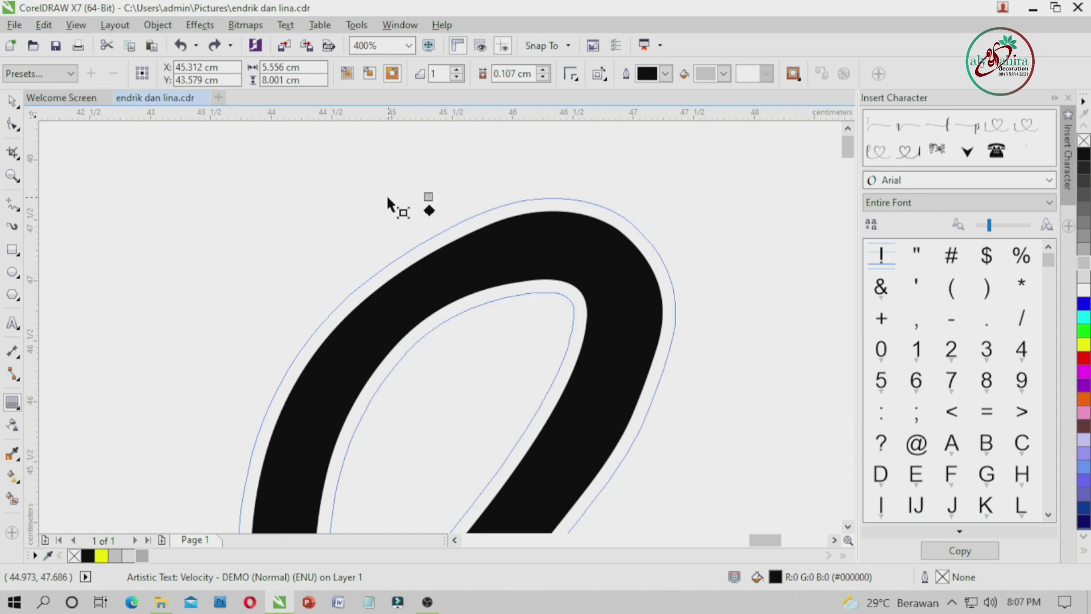
scroll(419, 247, down, 3)
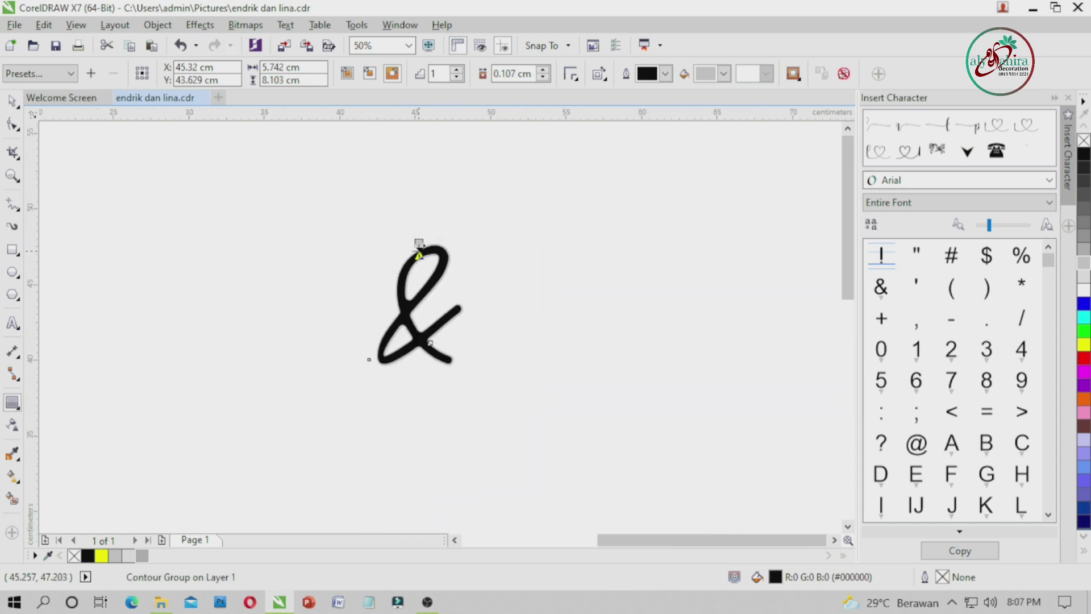
scroll(420, 249, up, 3)
drag(421, 204, 422, 191)
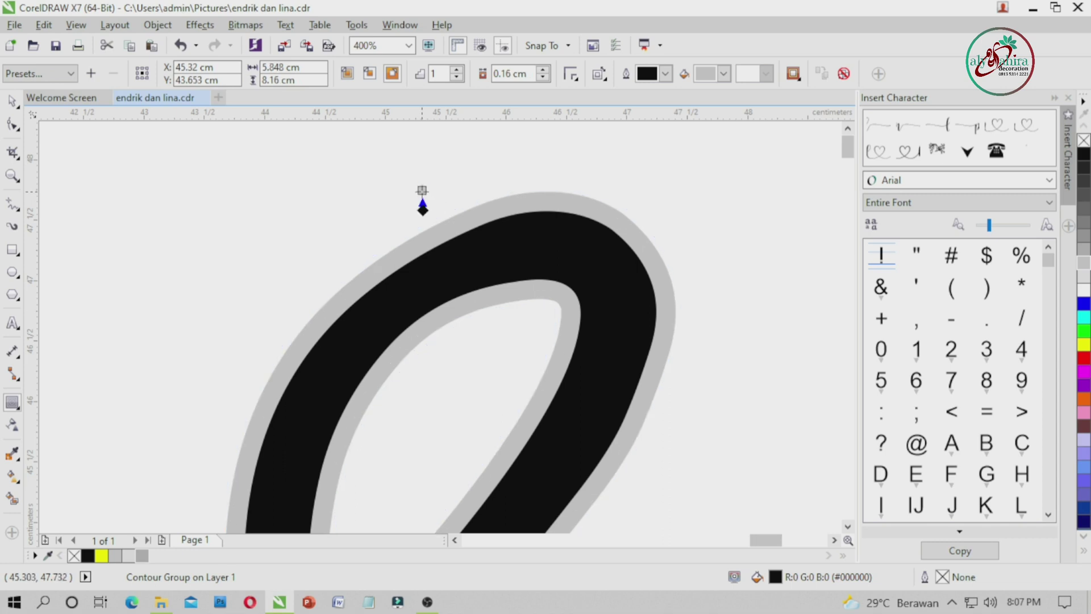
key(ctrl+k)
click(714, 161)
Add a second outside contour about 0.058 cm beyond the ampersand's gray outline and break it apart.
click(600, 207)
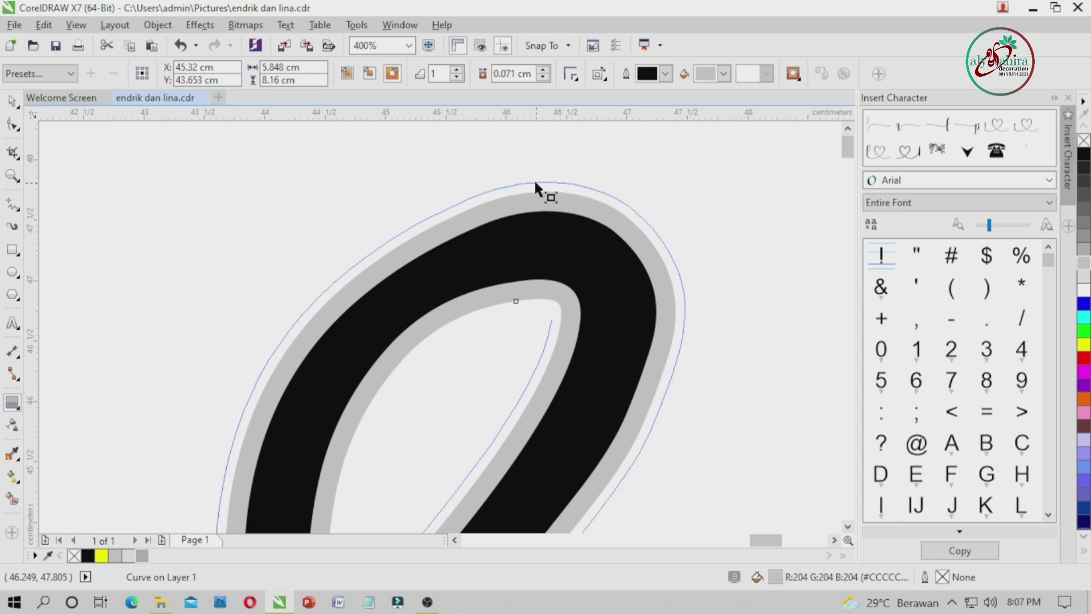
drag(536, 182, 536, 185)
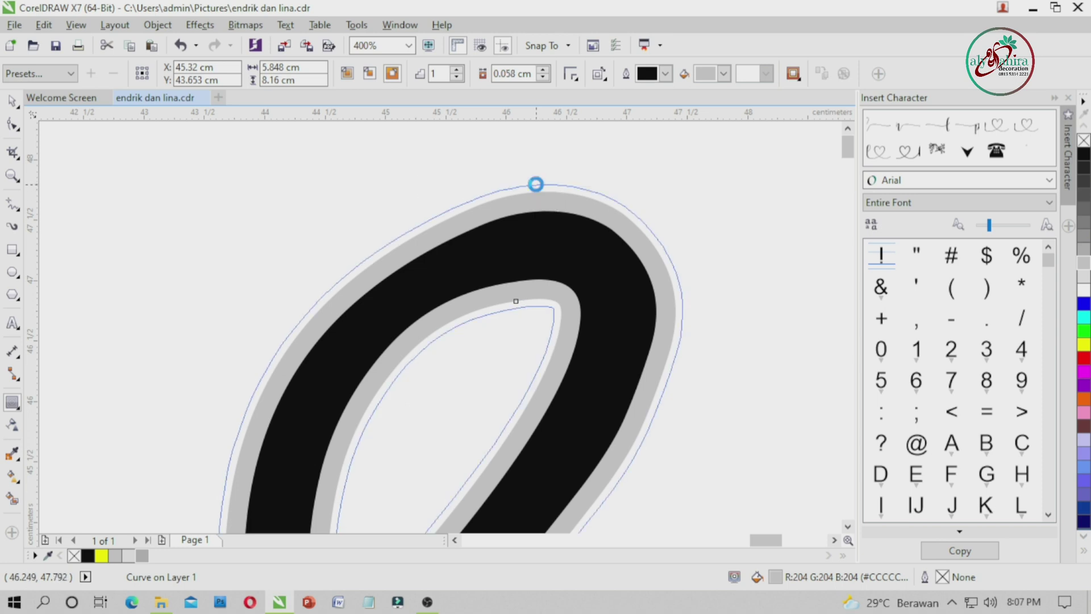
key(ctrl+k)
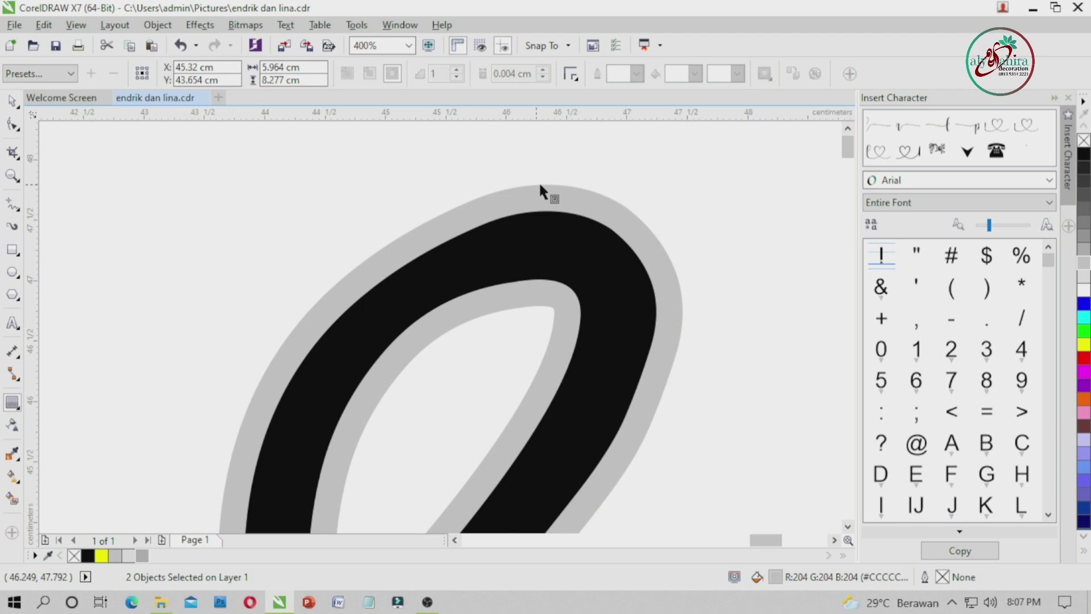
Trim the ampersand's outer contour with its inner gray contour and delete the inner one, leaving a thin separate gray outline.
click(12, 153)
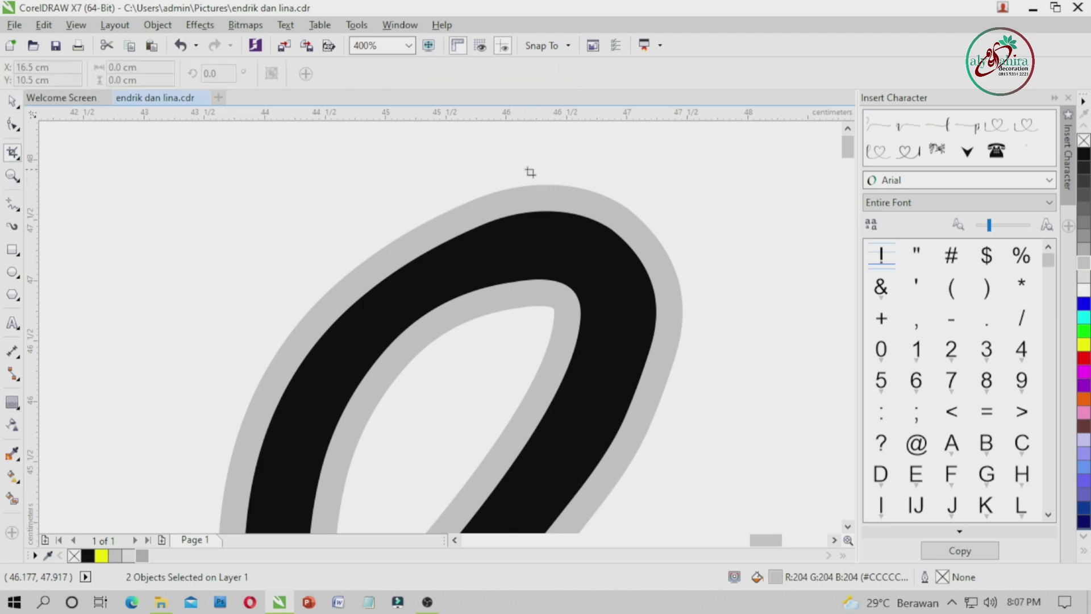
scroll(532, 171, up, 1)
click(12, 101)
click(466, 248)
shift+click(511, 203)
click(467, 74)
click(468, 132)
click(521, 231)
key(Delete)
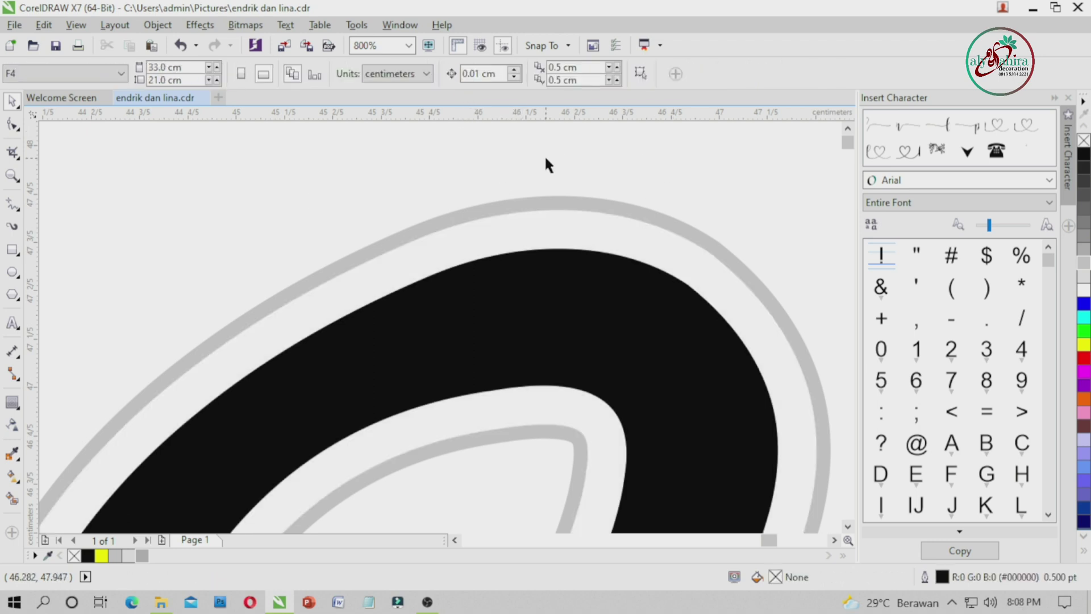
Group the ampersand with its thin gray outline and center the group on the page.
scroll(536, 158, down, 4)
scroll(528, 193, up, 2)
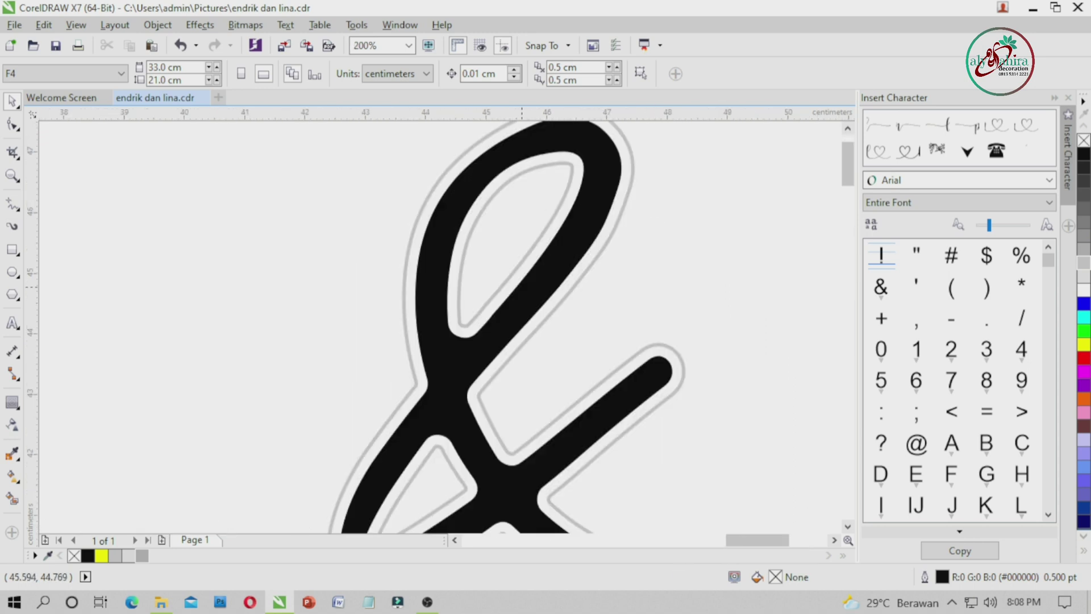
scroll(526, 296, down, 2)
scroll(493, 369, down, 2)
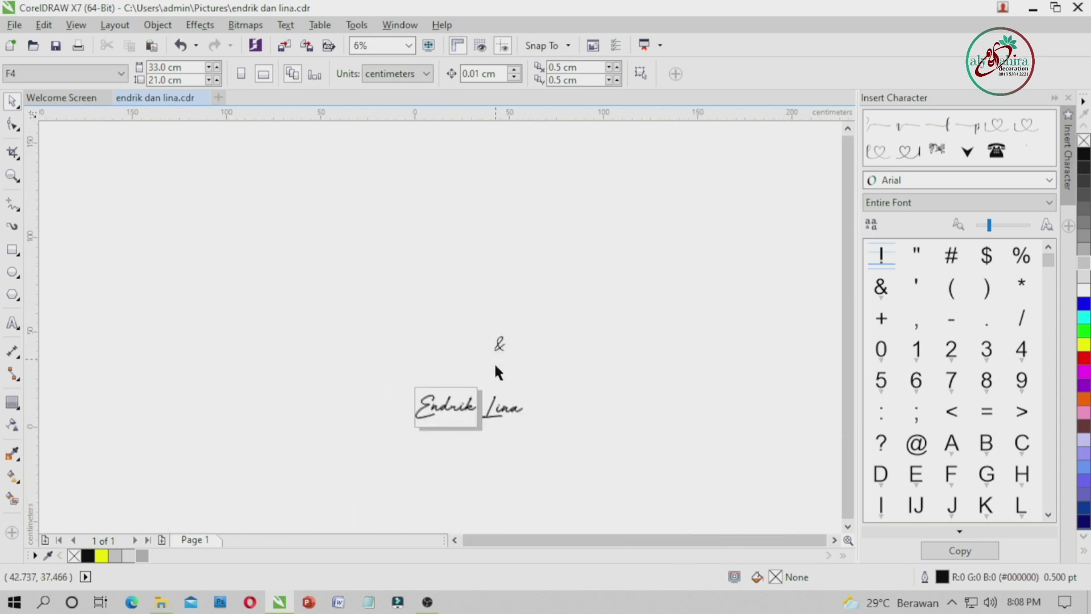
drag(619, 357, 619, 356)
scroll(508, 316, up, 2)
scroll(508, 316, down, 1)
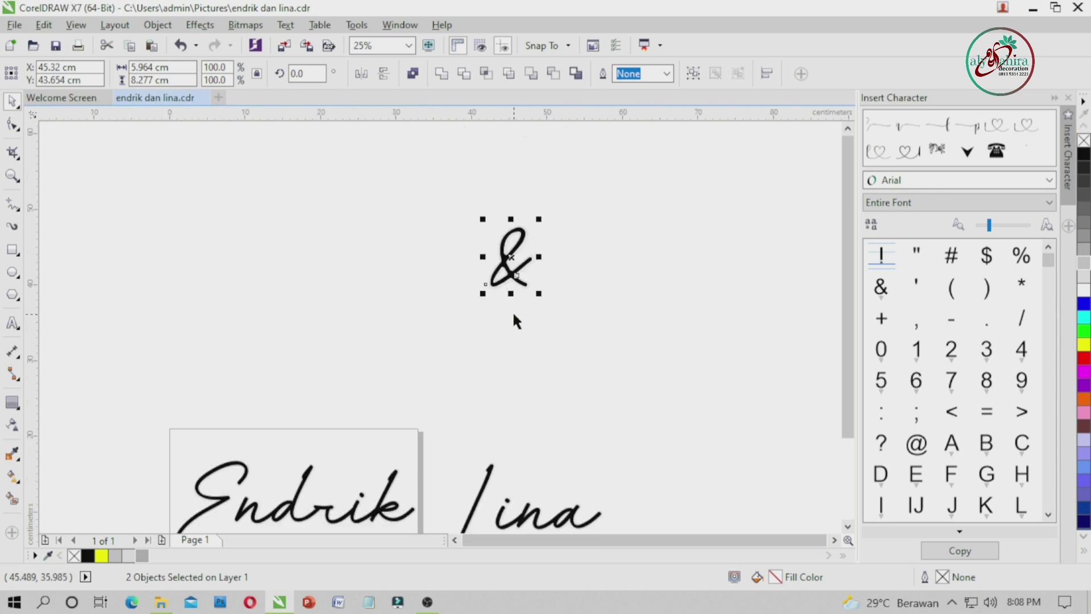
key(ctrl+g)
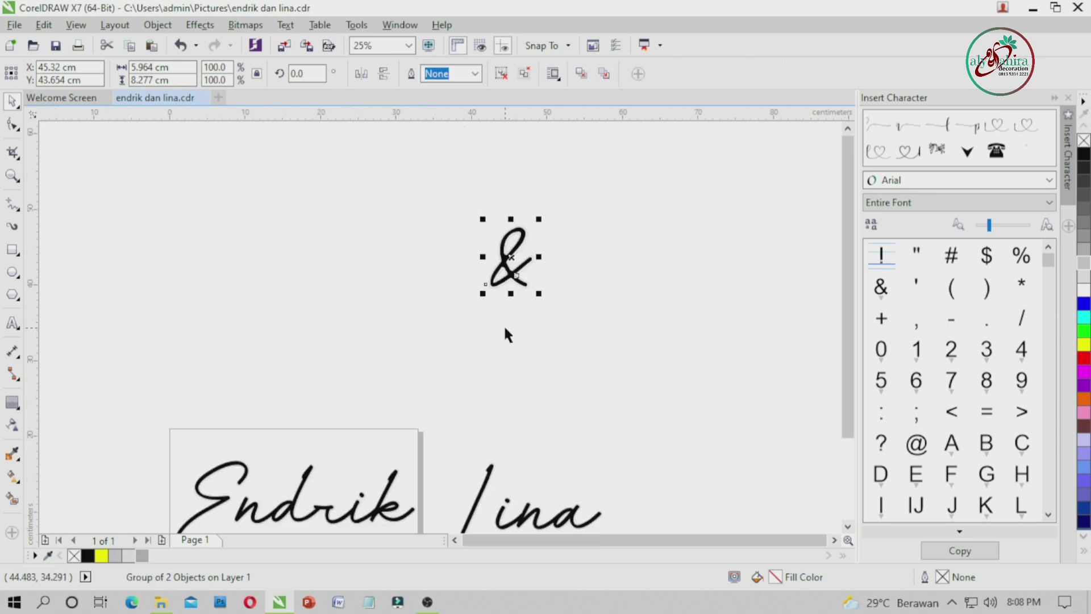
key(p)
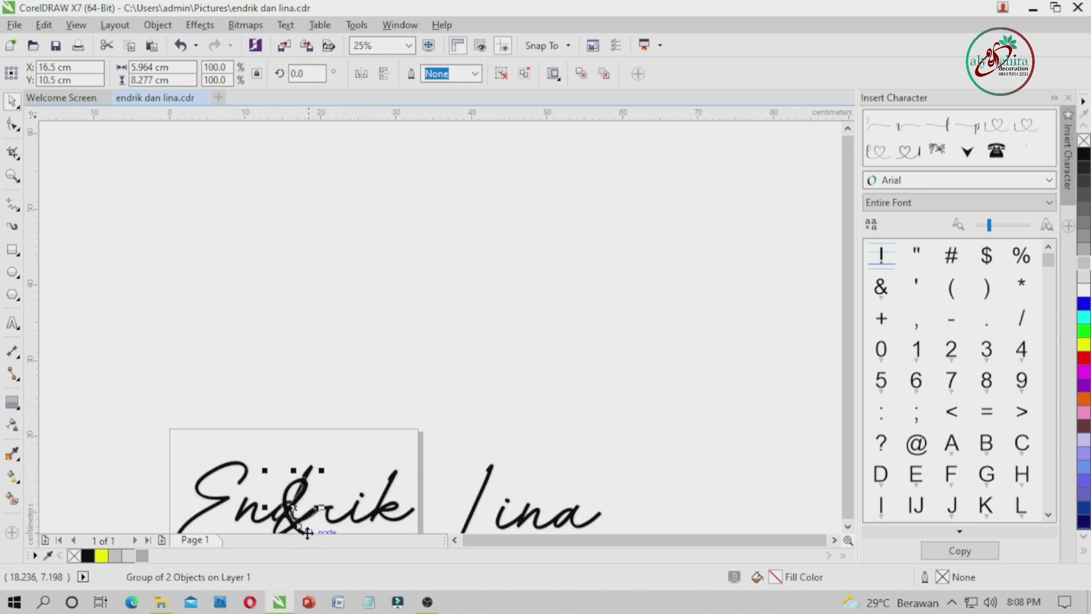
Move the ampersand group horizontally to just after the first name, at about X 35.3 cm.
scroll(352, 341, up, 2)
scroll(343, 399, down, 1)
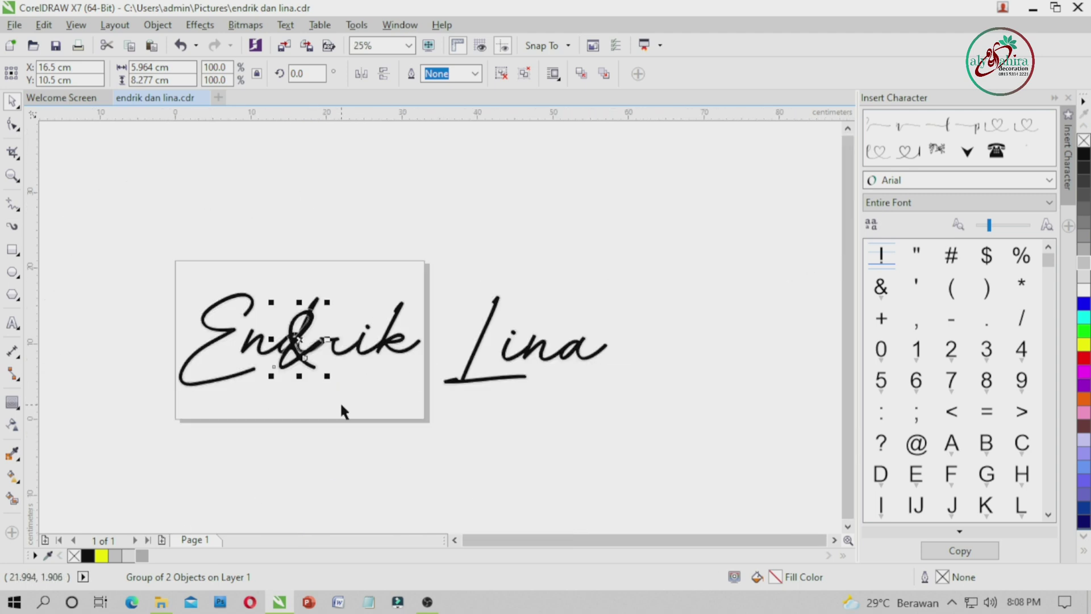
scroll(310, 367, up, 1)
drag(310, 366, 594, 367)
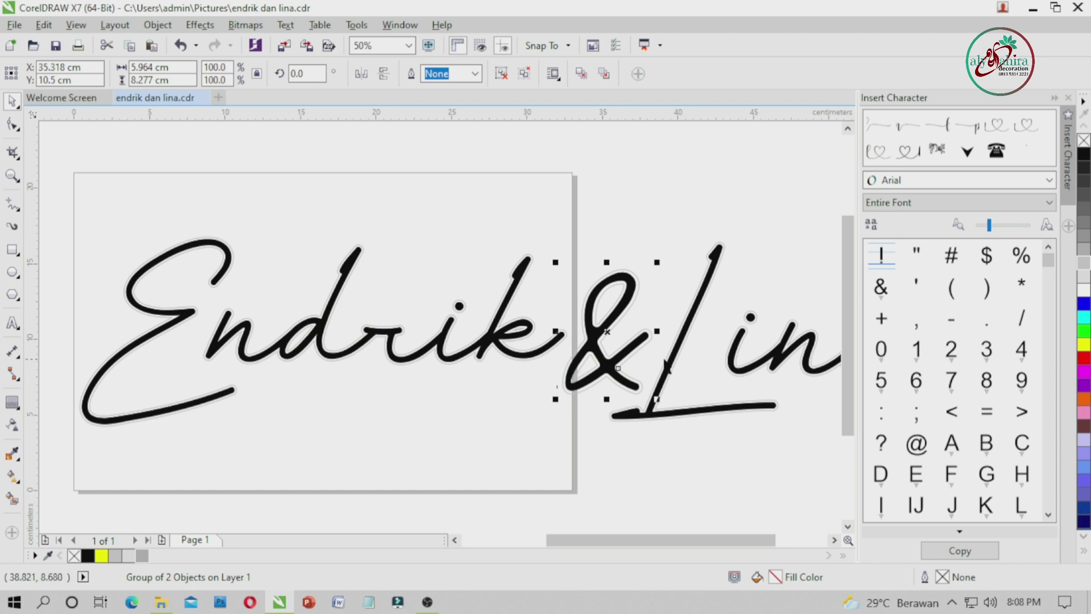
Move the second name straight down, clear of the ampersand, to about Y -13.9 cm.
click(678, 357)
scroll(675, 352, down, 2)
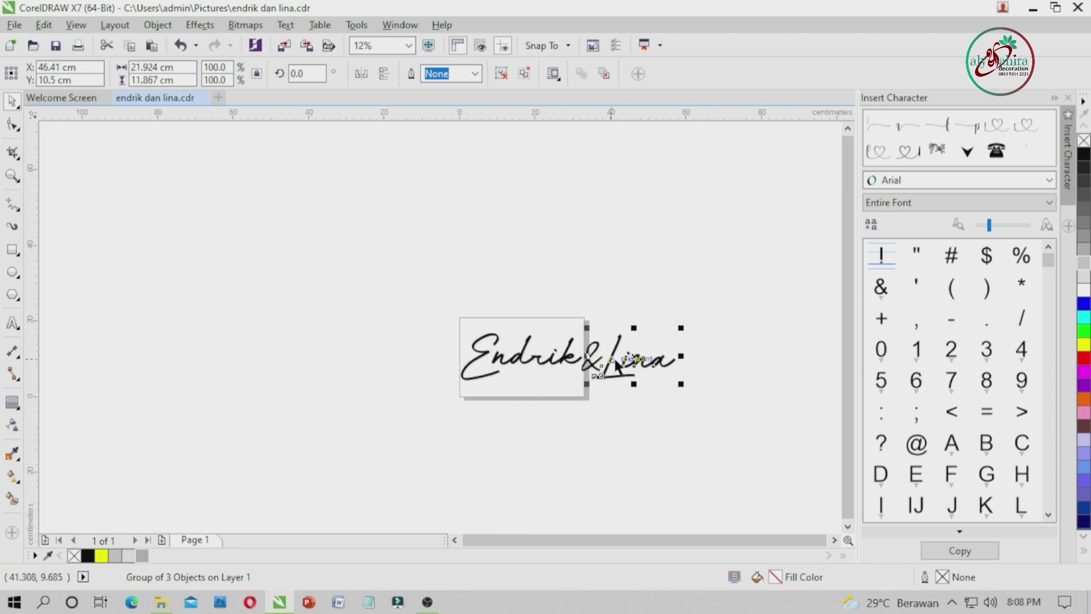
drag(614, 354, 585, 446)
scroll(591, 392, up, 1)
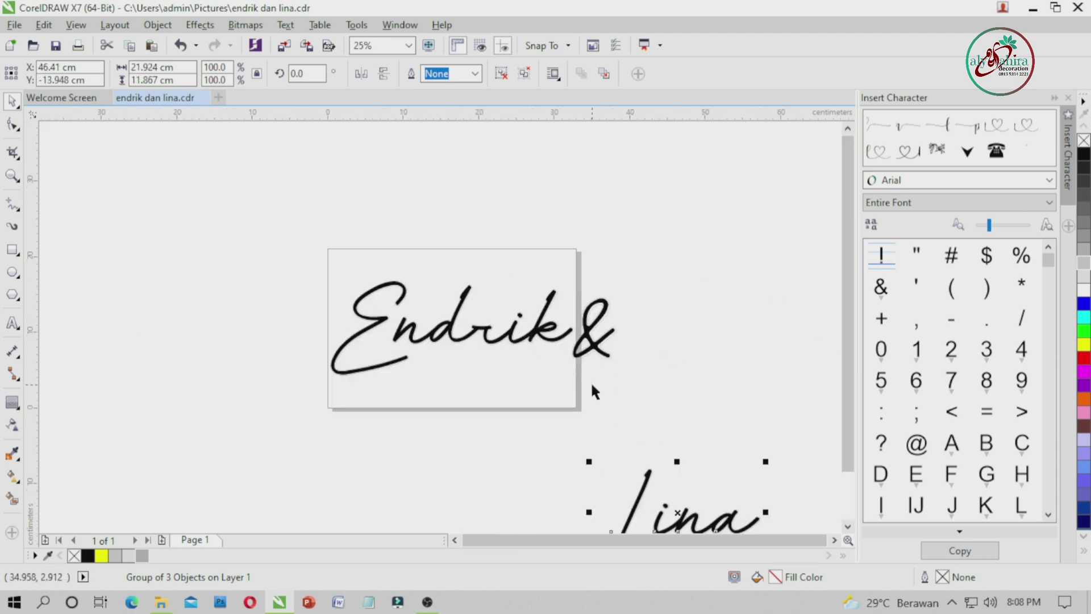
Try enlarging the ampersand beside the first name to about 8 by 11.1 cm, and undo the resizing.
click(598, 352)
drag(623, 365, 641, 389)
scroll(592, 358, up, 2)
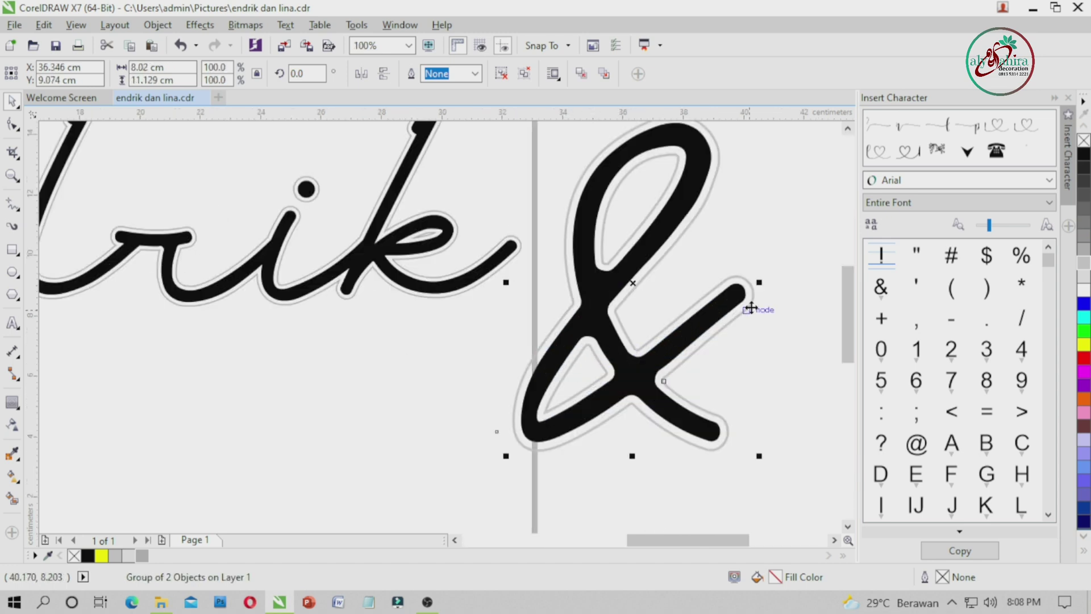
drag(761, 456, 745, 448)
key(ctrl+z)
key(ctrl+z)
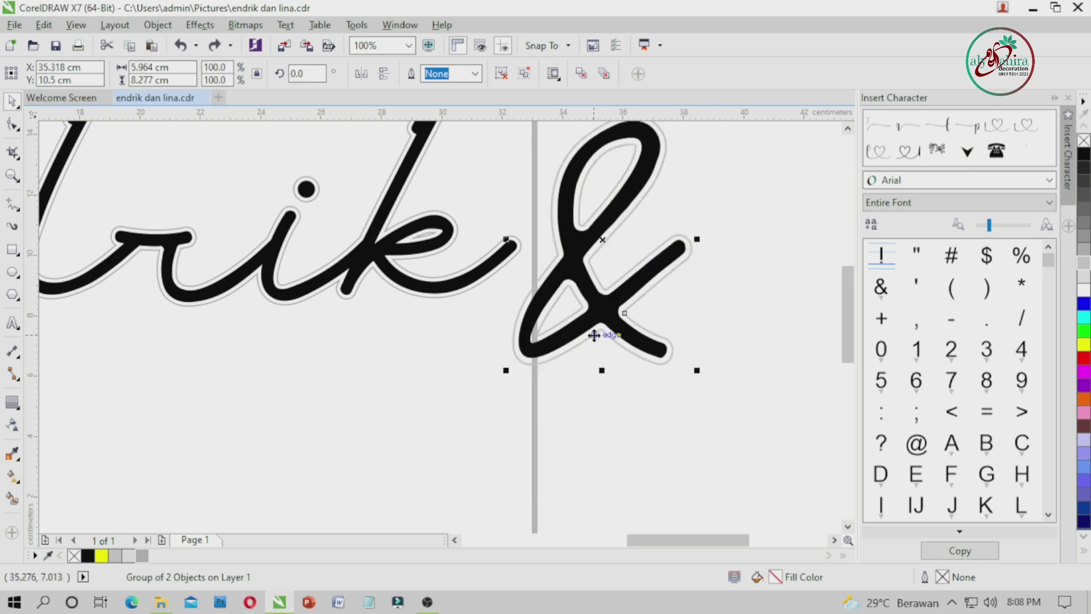
Move the ampersand horizontally away from the first name, and bring the second name up to a line beneath them.
drag(582, 302, 719, 301)
click(564, 349)
scroll(565, 353, down, 2)
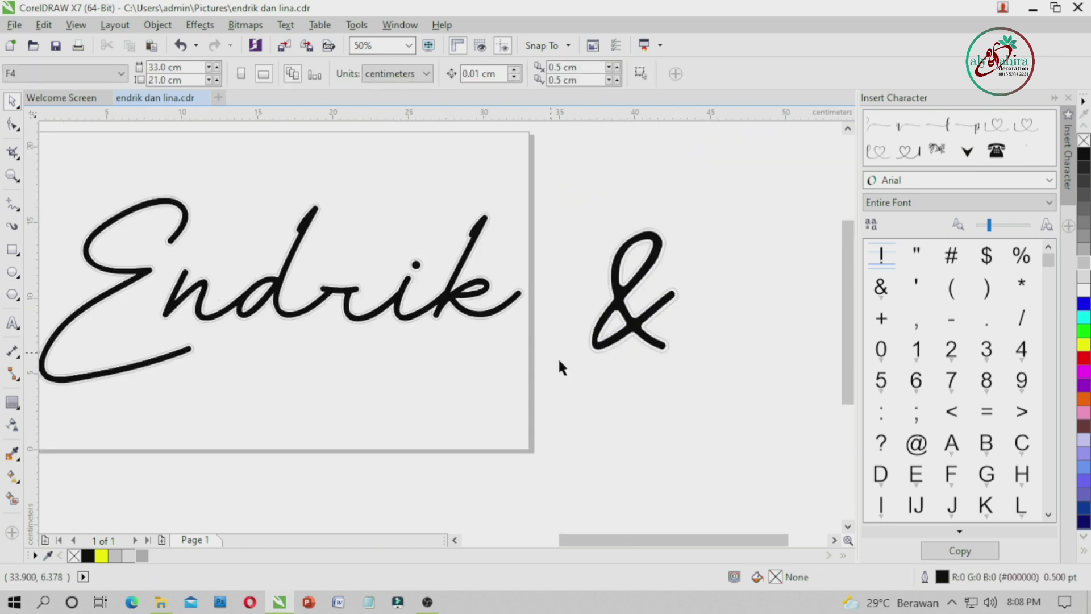
scroll(503, 301, down, 2)
drag(574, 474, 452, 370)
click(498, 341)
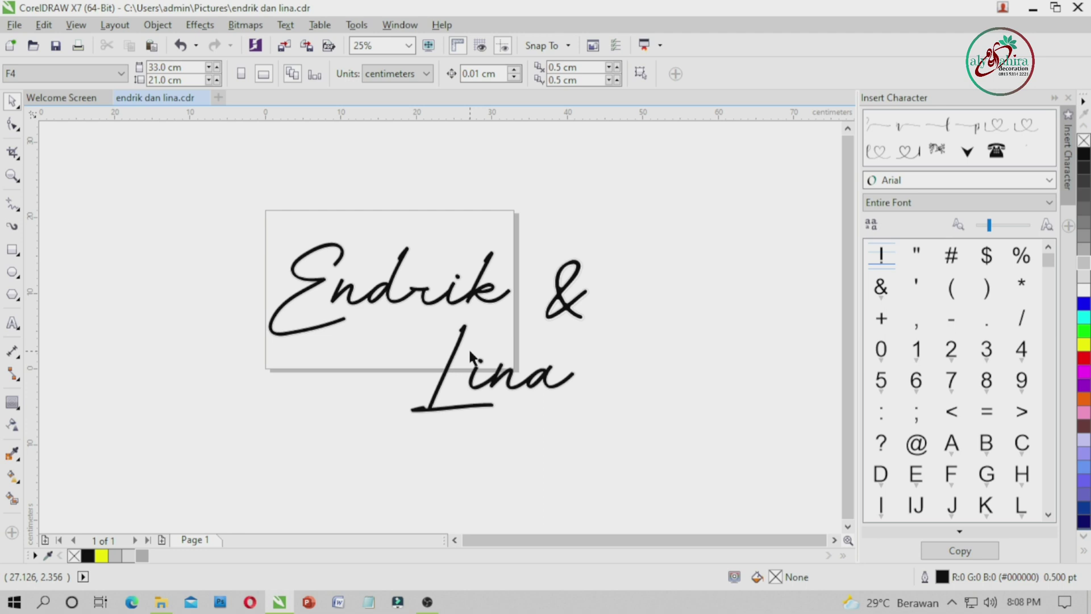
Shift the second name further left beneath the first name and the ampersand closer to the first name, and save the file.
scroll(446, 358, up, 1)
drag(455, 359, 365, 326)
click(662, 350)
drag(672, 238, 601, 234)
click(736, 376)
key(ctrl+s)
scroll(464, 388, down, 1)
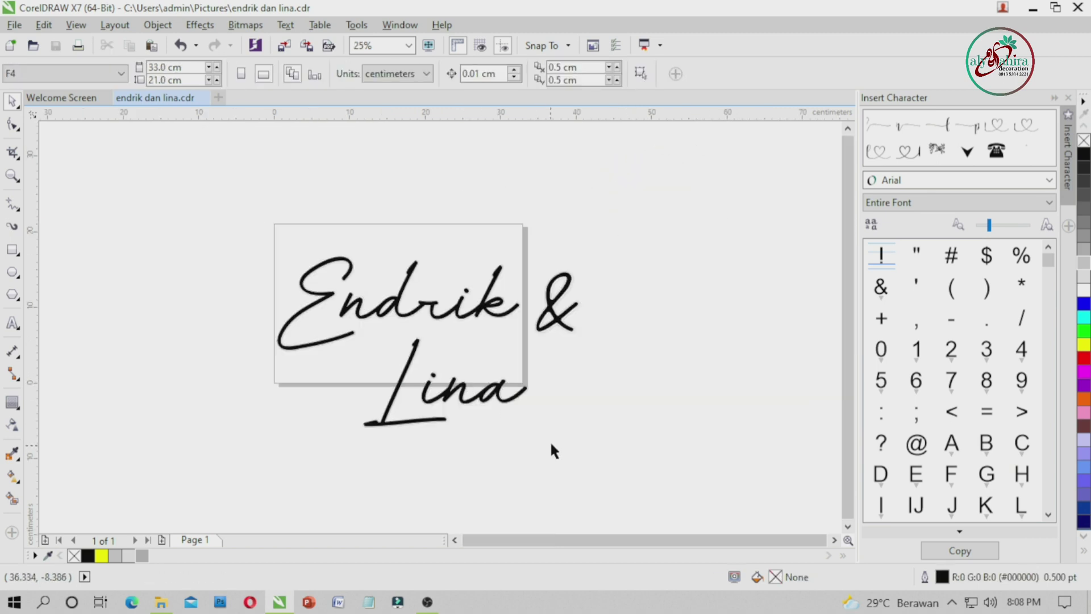
Stagger the lettering by moving the second name down and right past the page's lower-right corner and lowering the ampersand slightly.
drag(413, 375, 510, 407)
drag(543, 302, 543, 322)
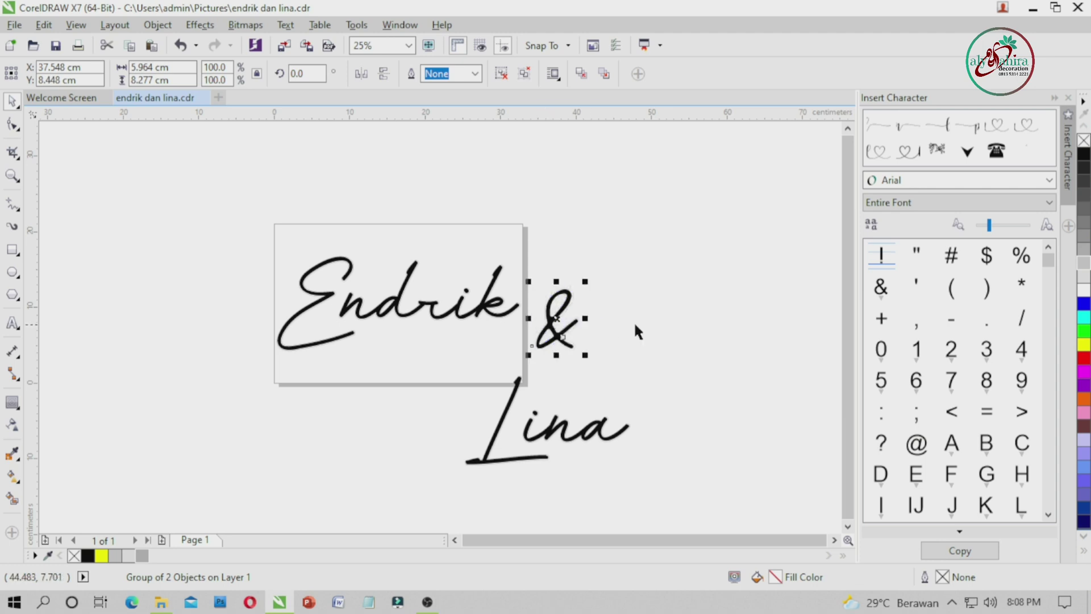
click(633, 322)
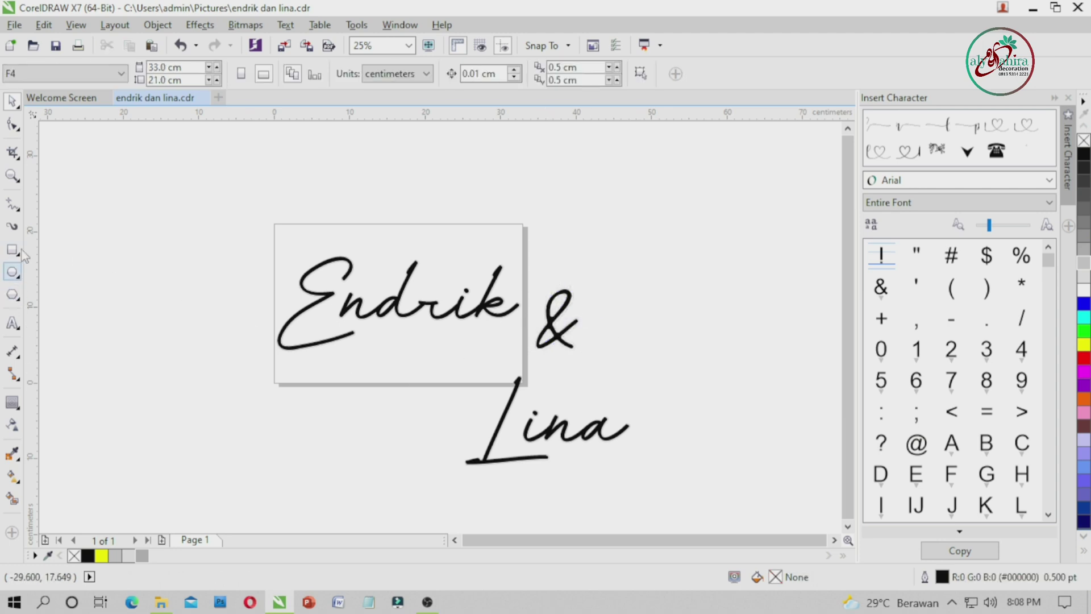
click(13, 176)
drag(273, 246, 639, 477)
click(13, 102)
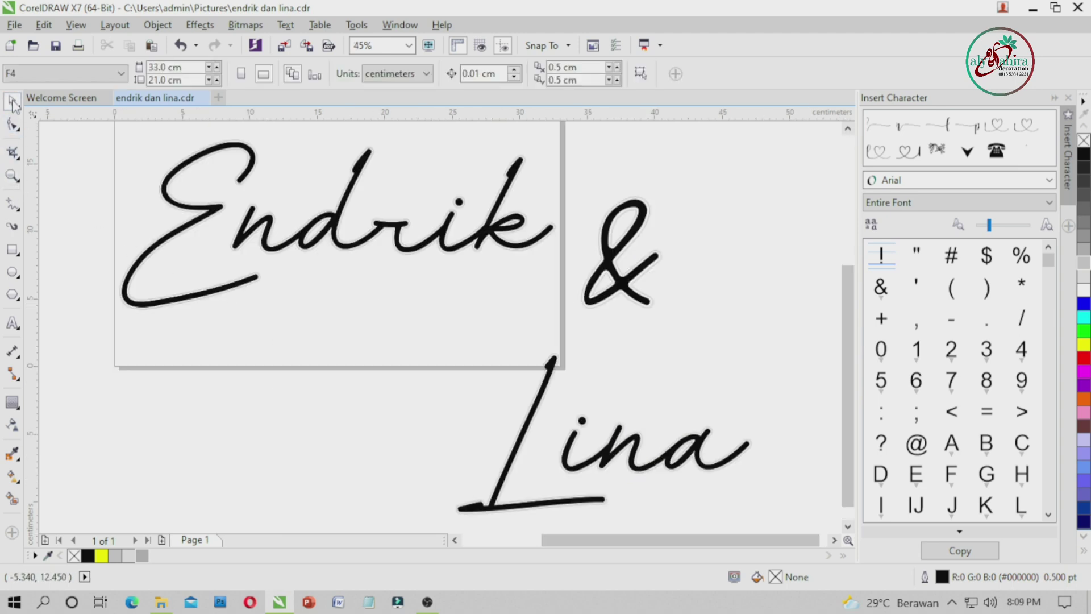